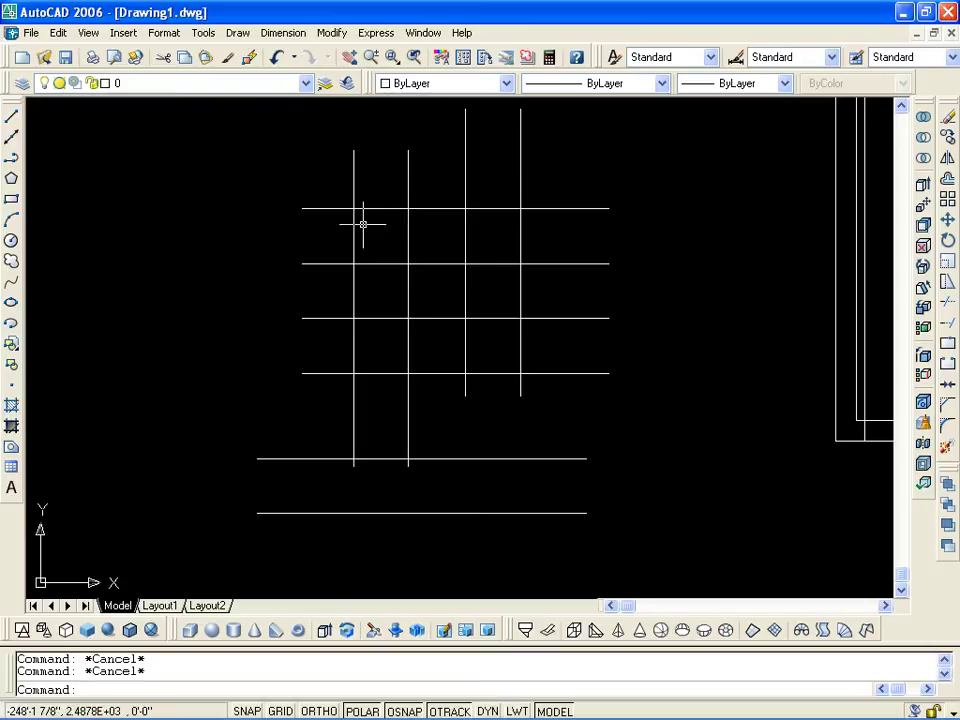
Step: Start trimming the grid lines, then cancel and move the grid aside to clear empty space
scroll(380, 320, "up", 3)
scroll(388, 345, "down", 5)
scroll(388, 345, "up", 2)
scroll(369, 354, "up", 3)
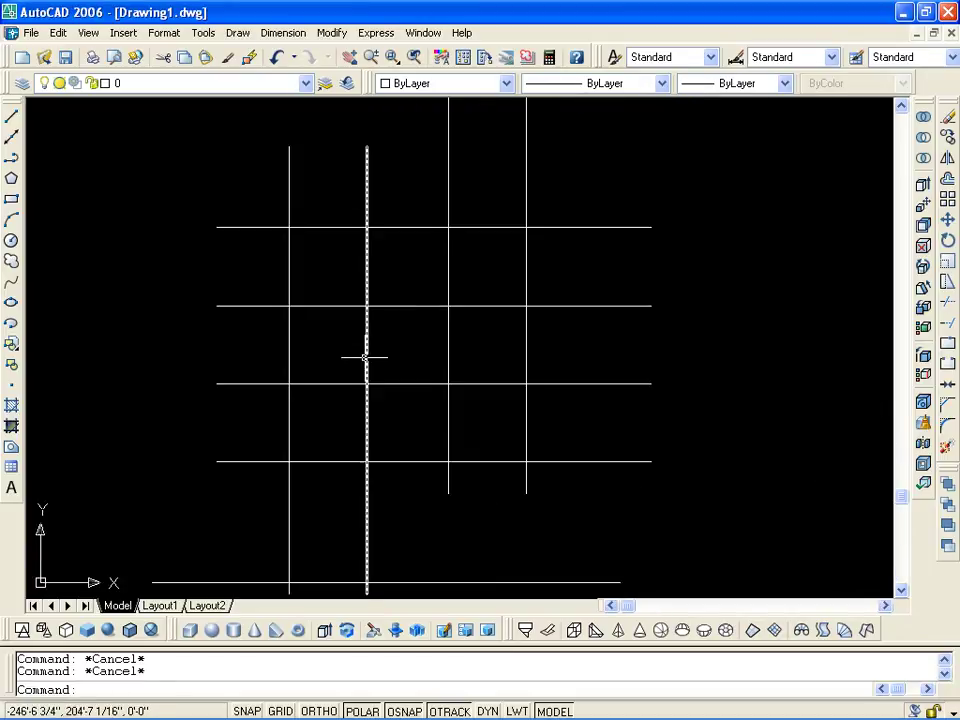
middle_click_drag(369, 354, 381, 317)
type("tr")
key("Return")
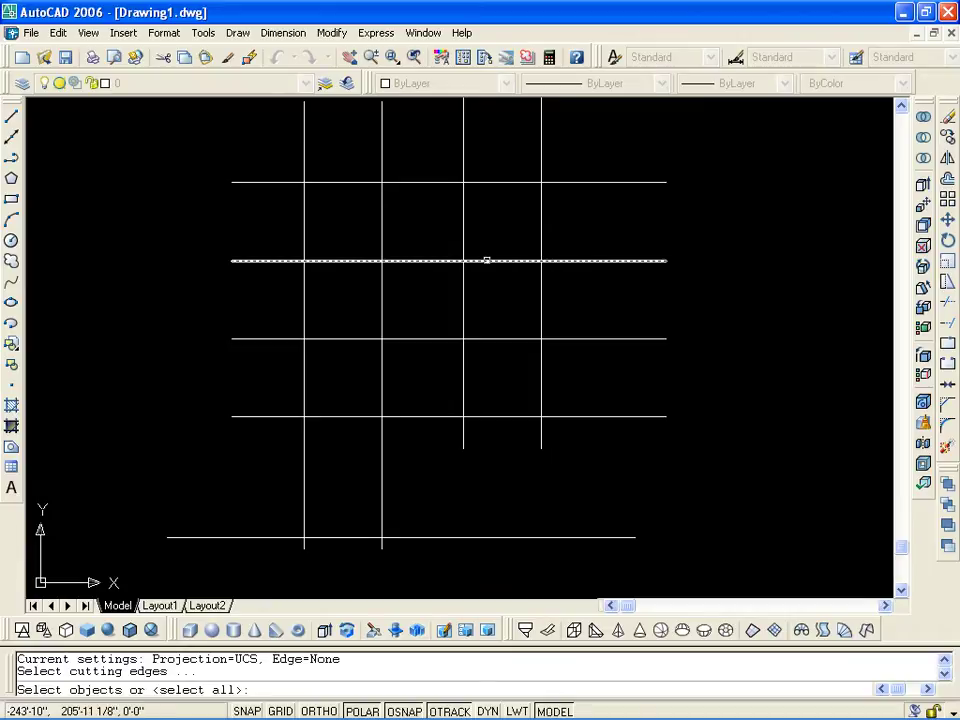
left_click(486, 260)
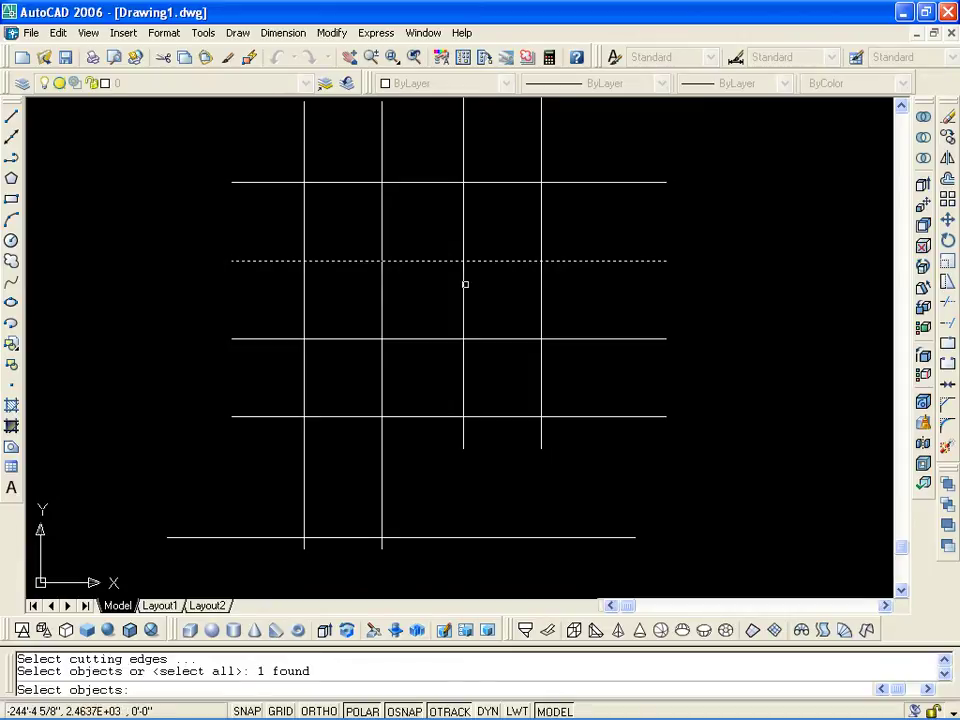
left_click(463, 289)
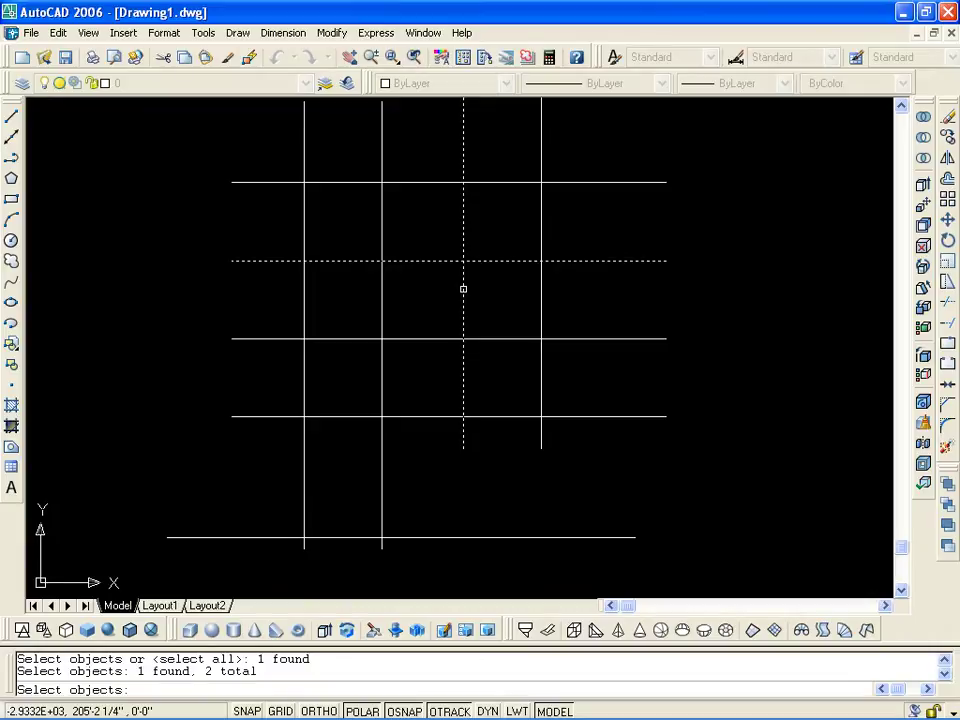
key("Escape")
scroll(347, 377, "down", 4)
middle_click_drag(142, 353, 422, 368)
Step: Draw a vertical line with L in the empty space left of the grid
type("l")
key("Return")
left_click(346, 229)
left_click(346, 445)
key("Return")
Step: Erase the stray diagonal line
key("Return")
key("Return")
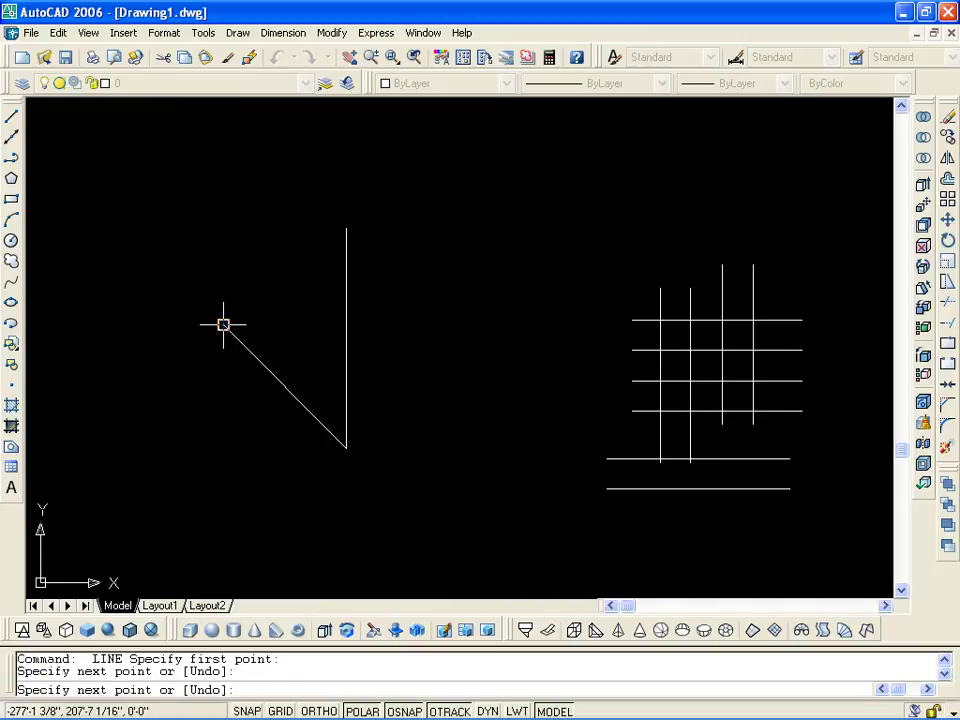
key("Escape")
left_click(226, 328)
key("Delete")
key("Return")
left_click(207, 315)
key("Escape")
left_click(207, 315)
left_click(320, 322)
key("Escape")
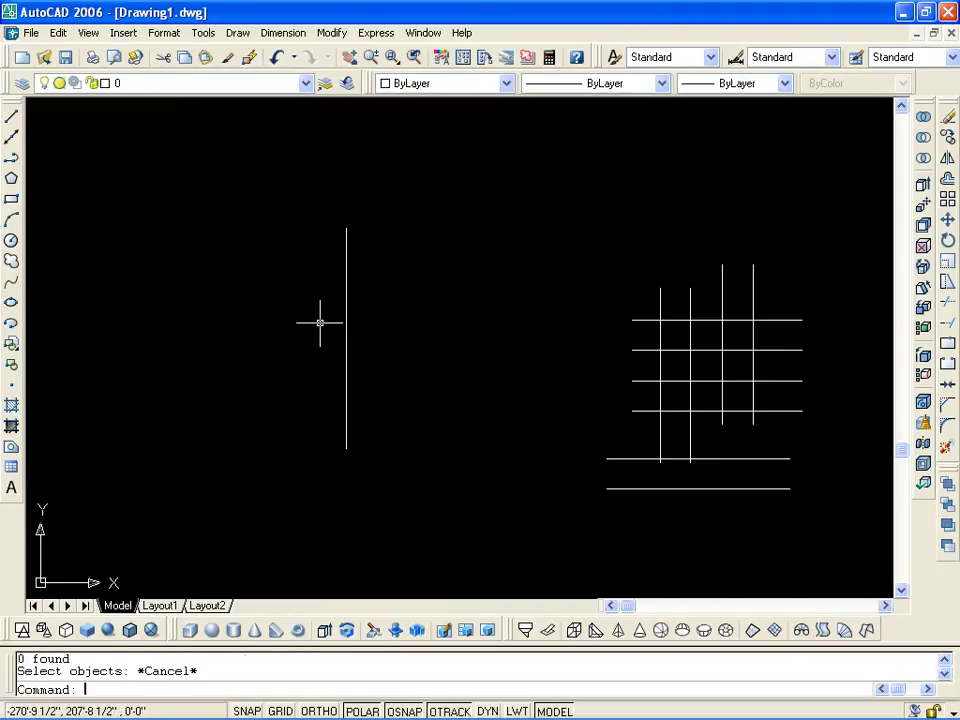
key("Escape")
Step: Draw a horizontal line across the vertical line to form a cross
type("l")
key("Return")
left_click(203, 319)
left_click(491, 319)
key("Escape")
key("Escape")
Step: Select both cross lines as trim cutting edges, then cancel the trim and inspect the cross
middle_click_drag(394, 332, 420, 326)
type("tr")
key("Return")
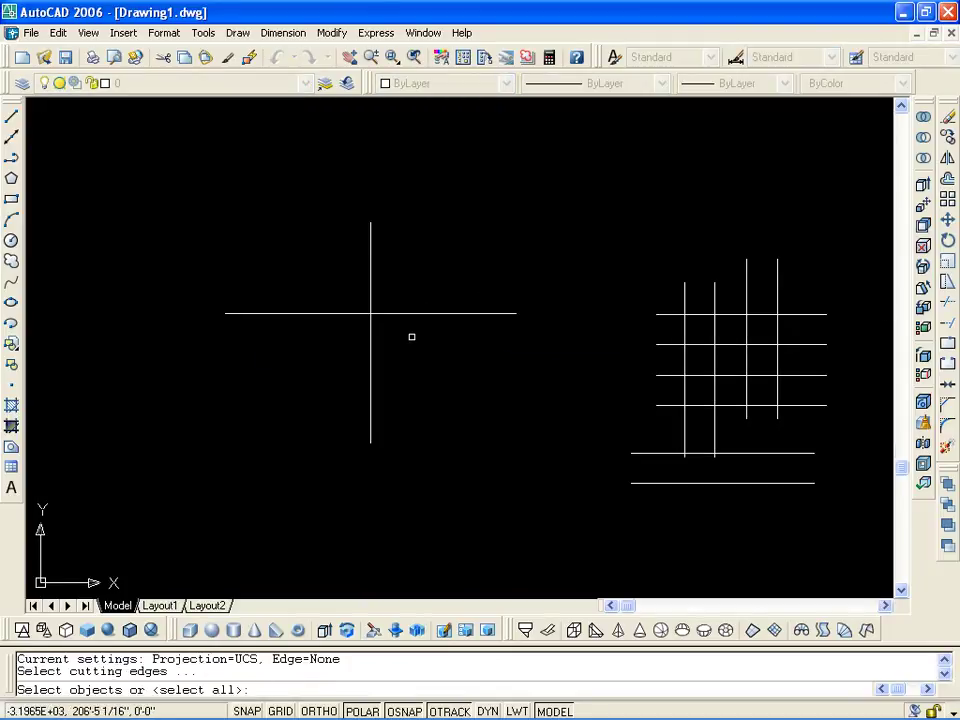
left_click(404, 338)
left_click(340, 273)
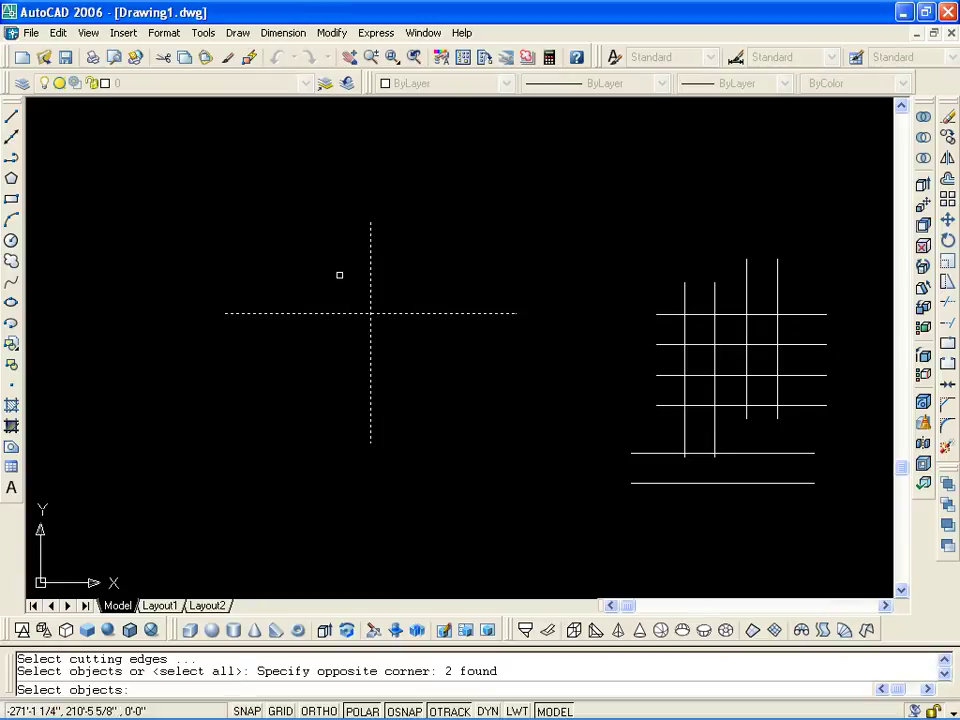
key("Return")
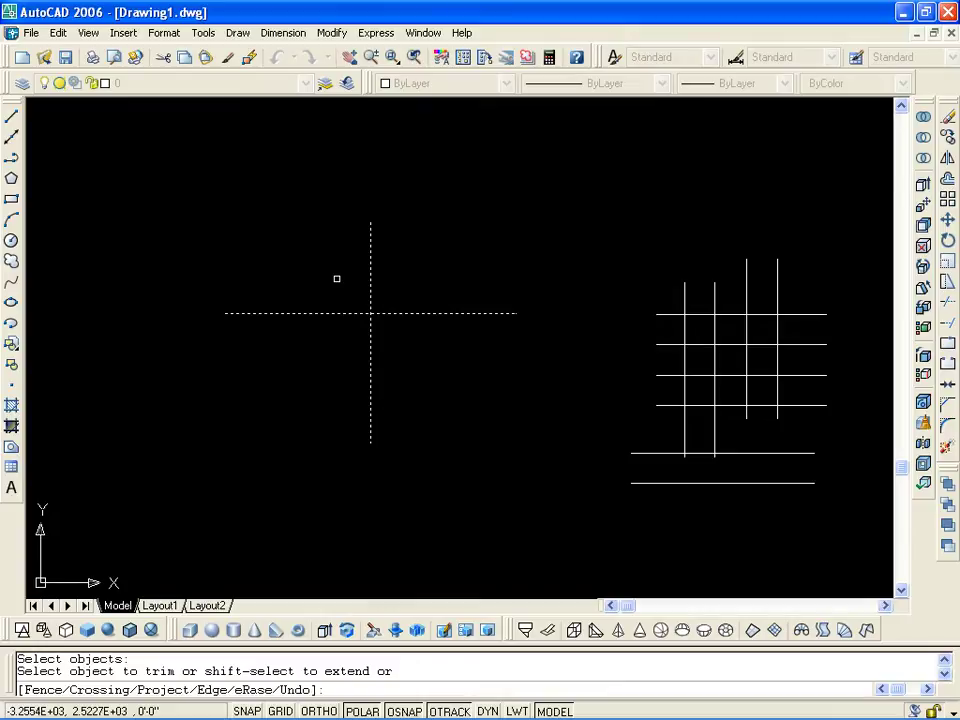
key("Escape")
scroll(368, 319, "up", 2)
scroll(366, 325, "up", 1)
mouse_move(368, 332)
middle_mouse_down()
mouse_move(400, 274)
mouse_move(422, 287)
mouse_move(437, 333)
middle_mouse_up()
scroll(409, 300, "up", 1)
scroll(409, 302, "down", 5)
key("Escape")
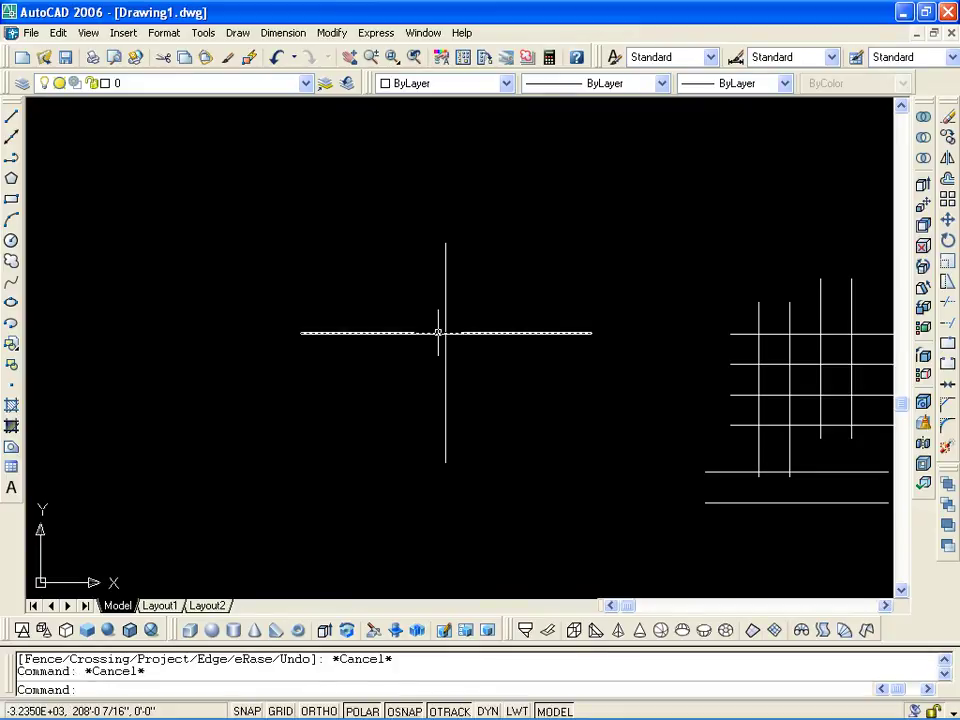
Step: Trim the horizontal line's left portion at the crossing, leaving a T shape
type("tr")
key("Return")
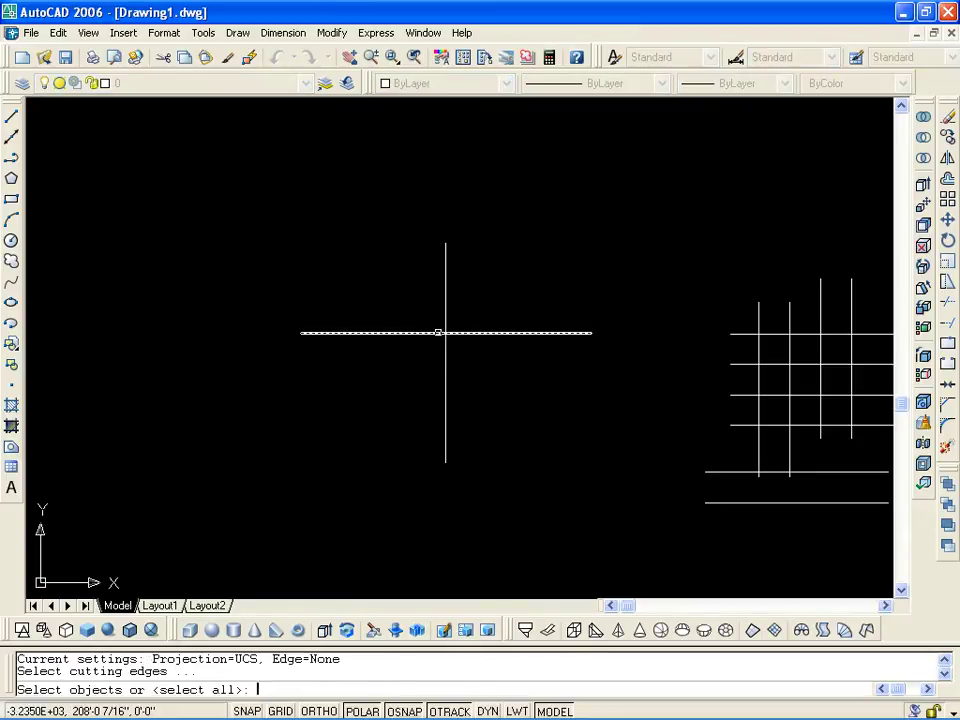
left_click(493, 360)
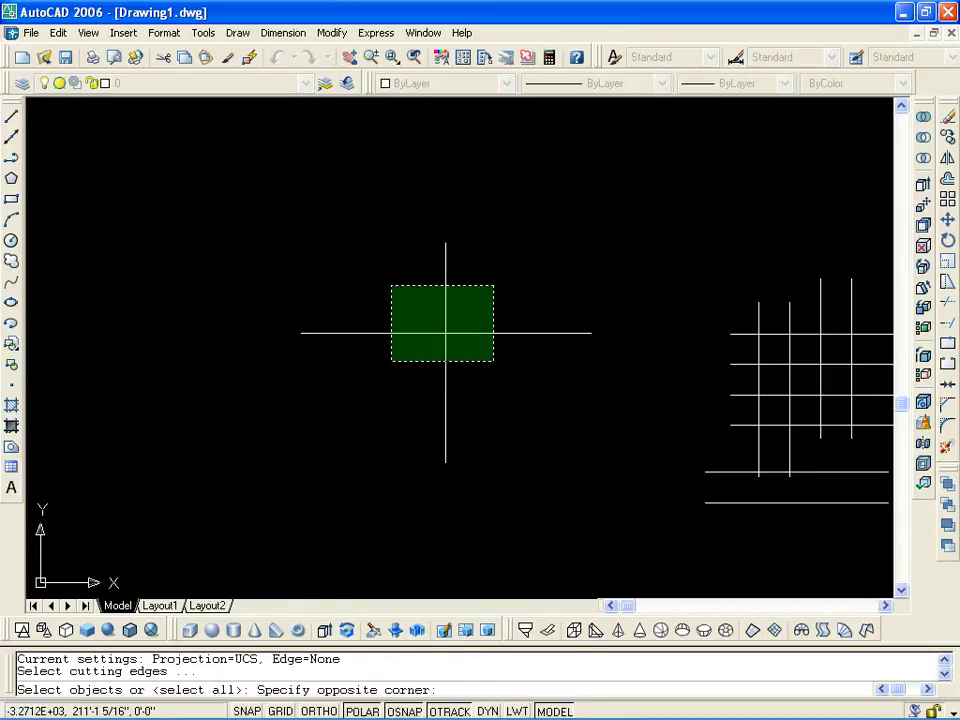
left_click(392, 286)
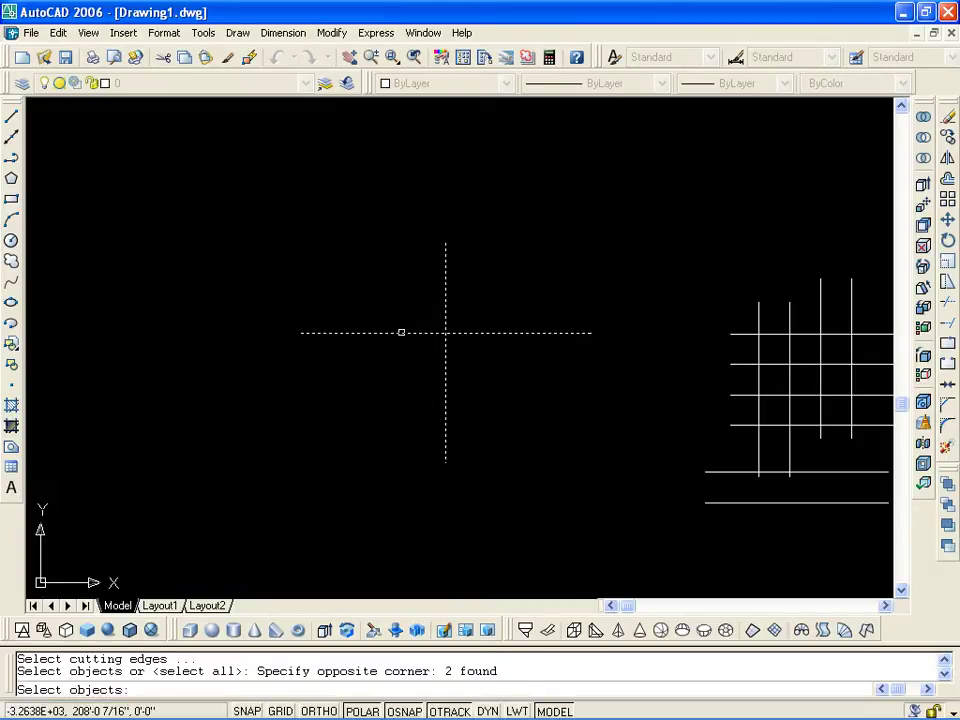
key("Return")
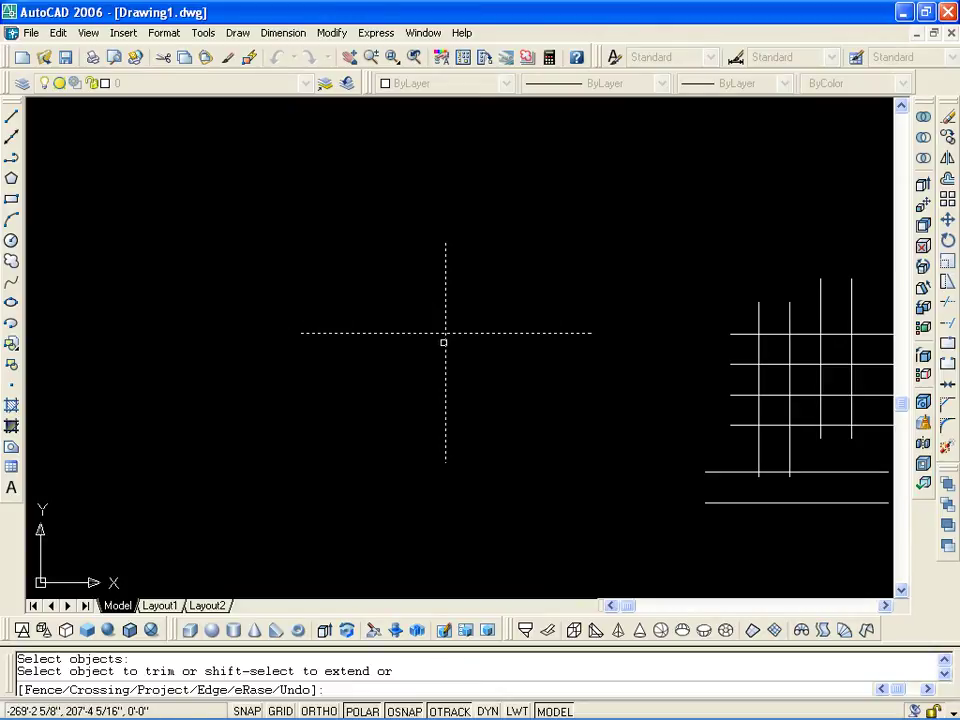
scroll(452, 351, "up", 3)
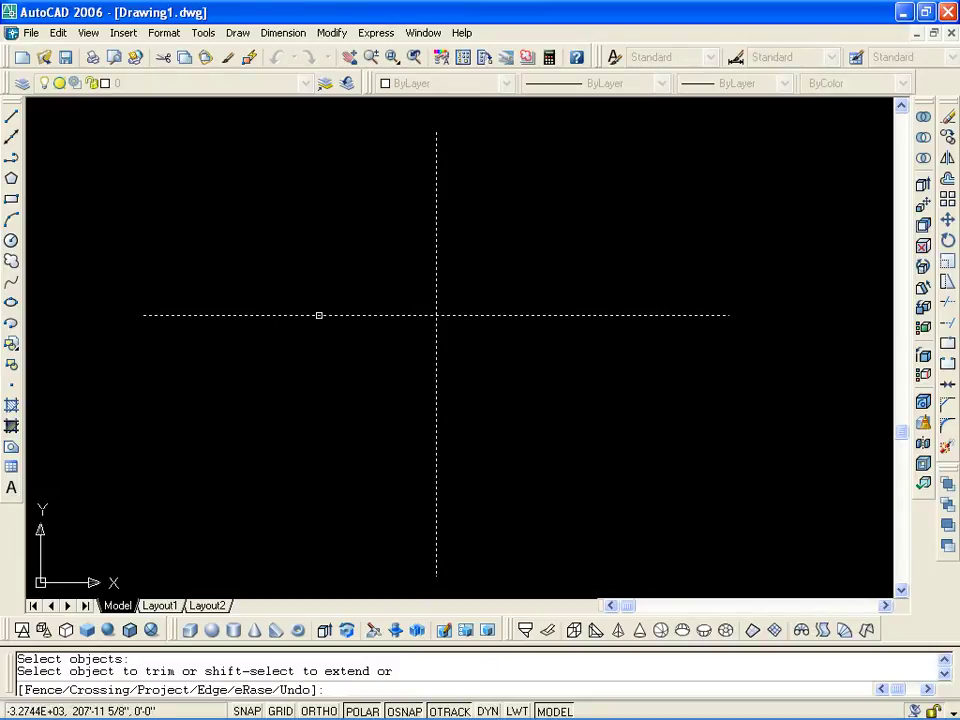
left_click(318, 315)
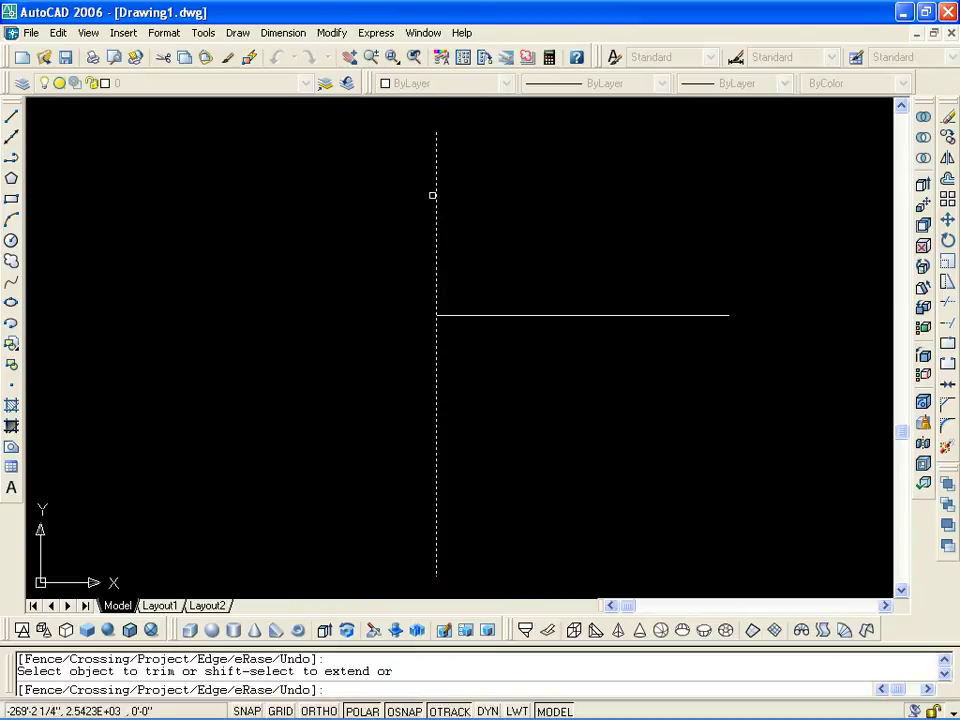
key("Escape")
Step: Trim the vertical line's lower part below the crossing, turning the T into an L corner
scroll(467, 336, "up", 2)
scroll(467, 336, "down", 2)
middle_click_drag(467, 336, 493, 318)
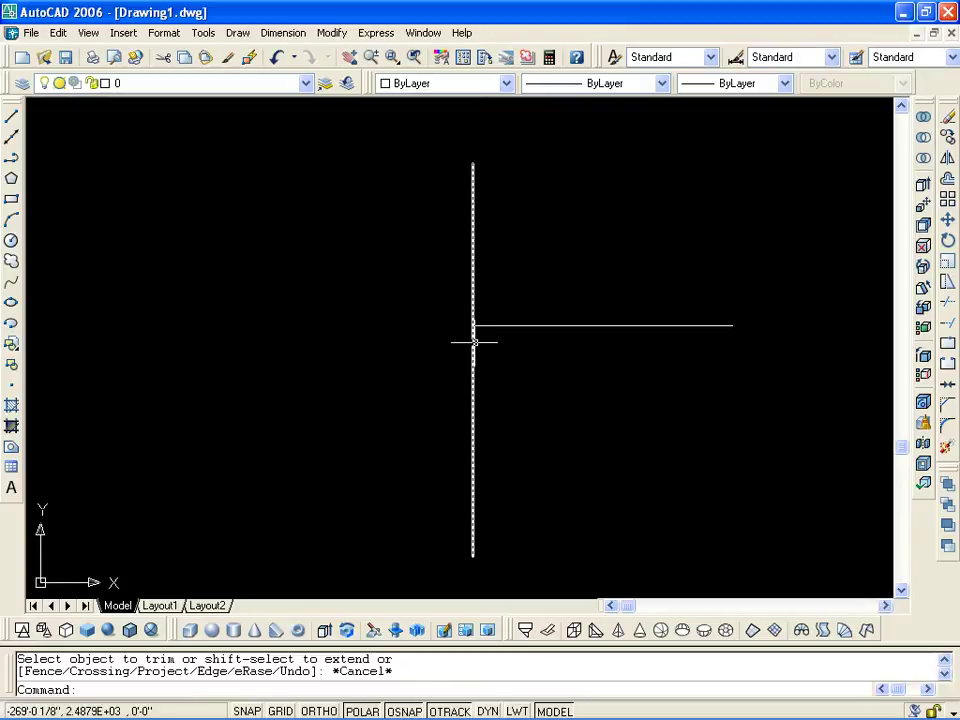
scroll(480, 335, "up", 3)
mouse_move(479, 314)
middle_mouse_down()
mouse_move(498, 388)
mouse_move(464, 372)
middle_mouse_up()
scroll(497, 400, "down", 2)
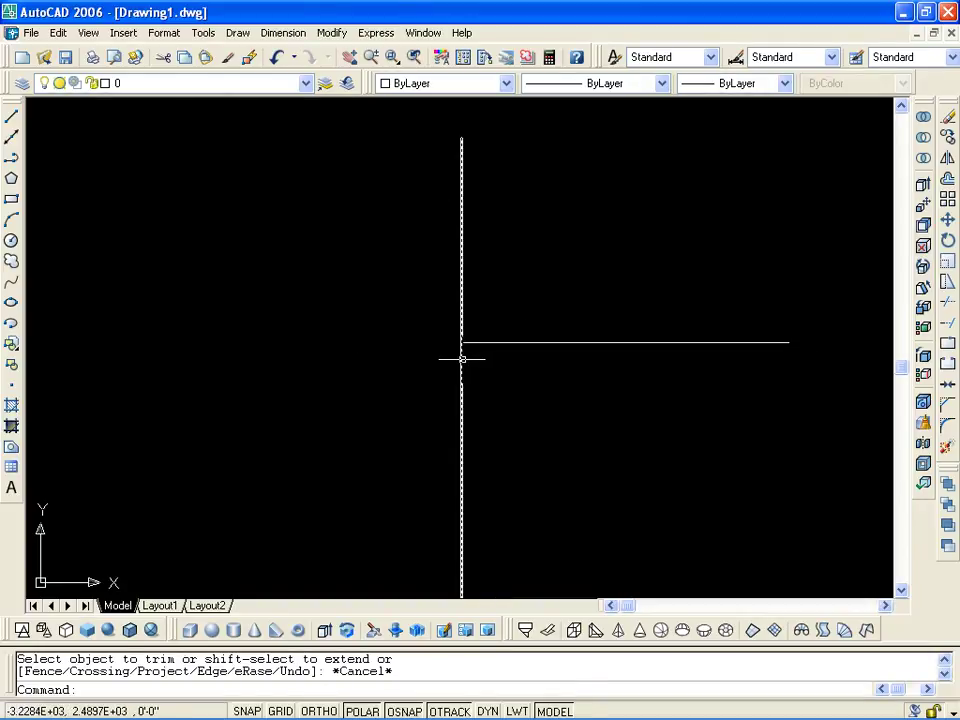
key("Escape")
type("tr")
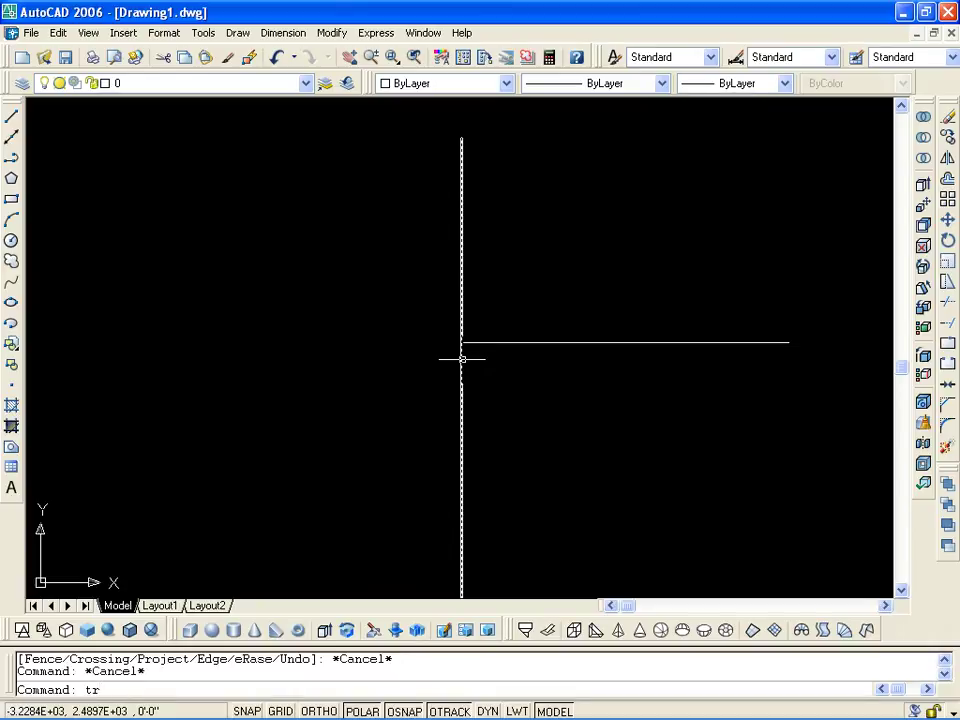
key("Return")
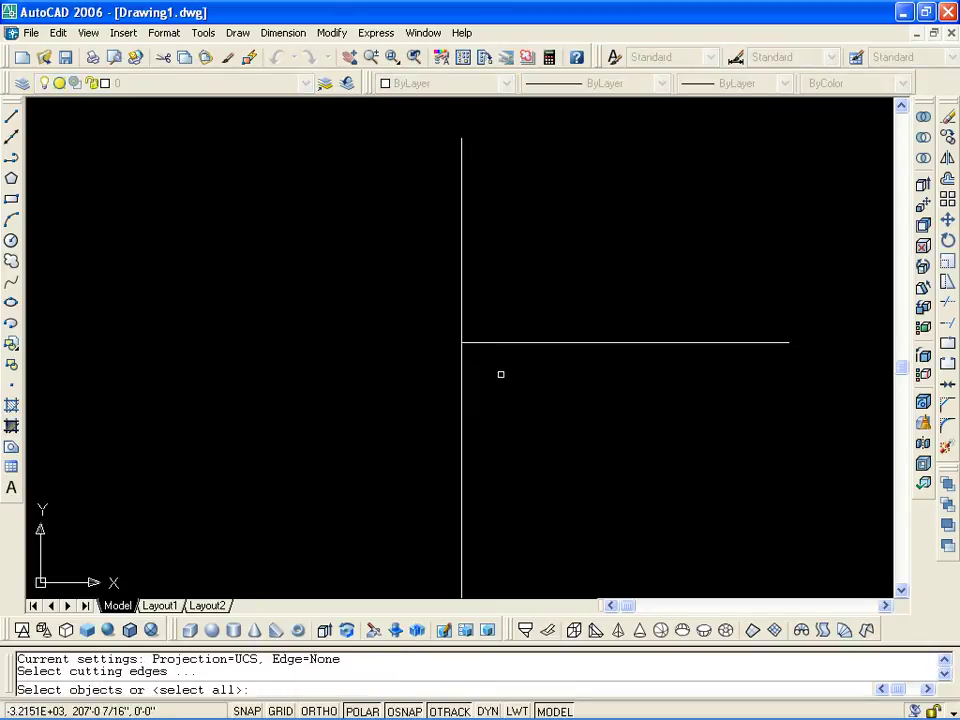
left_click(510, 377)
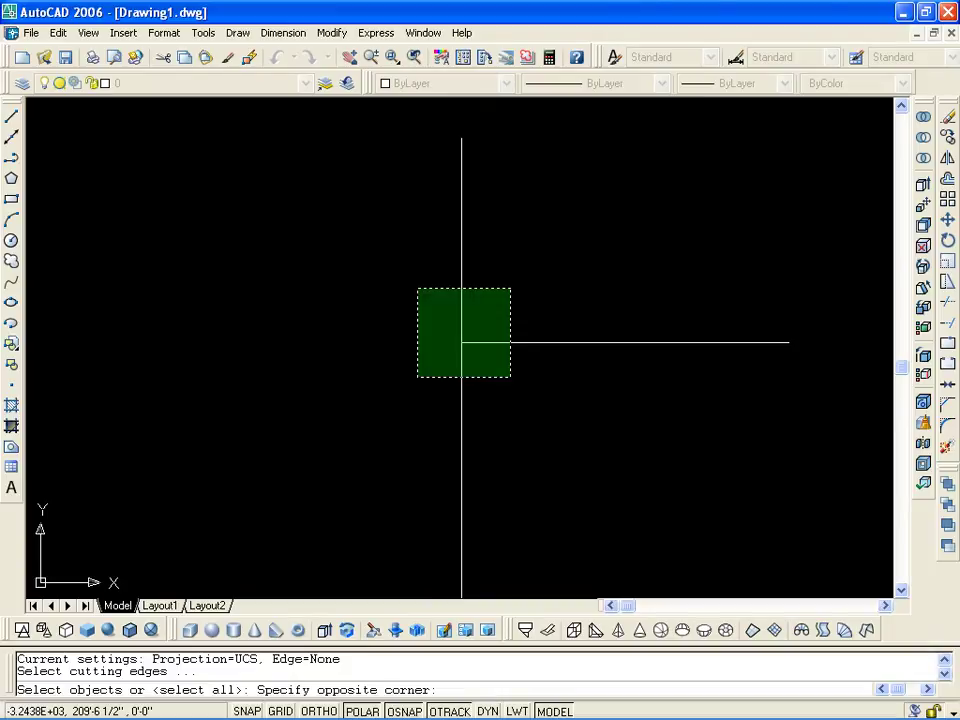
left_click(418, 288)
key("Return")
middle_click_drag(476, 400, 459, 338)
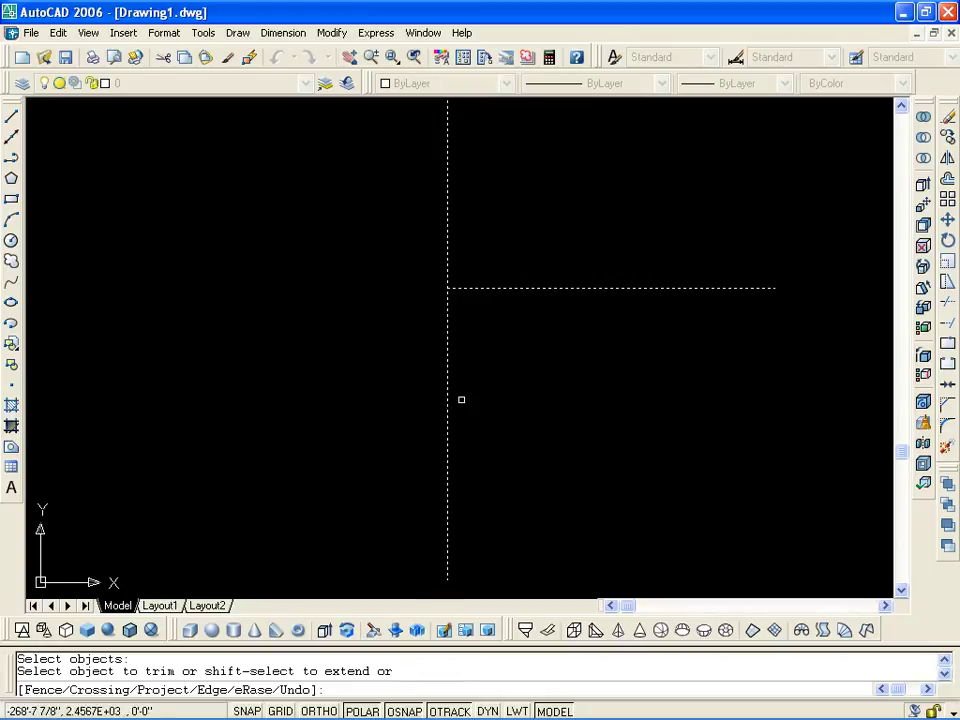
left_click(447, 320)
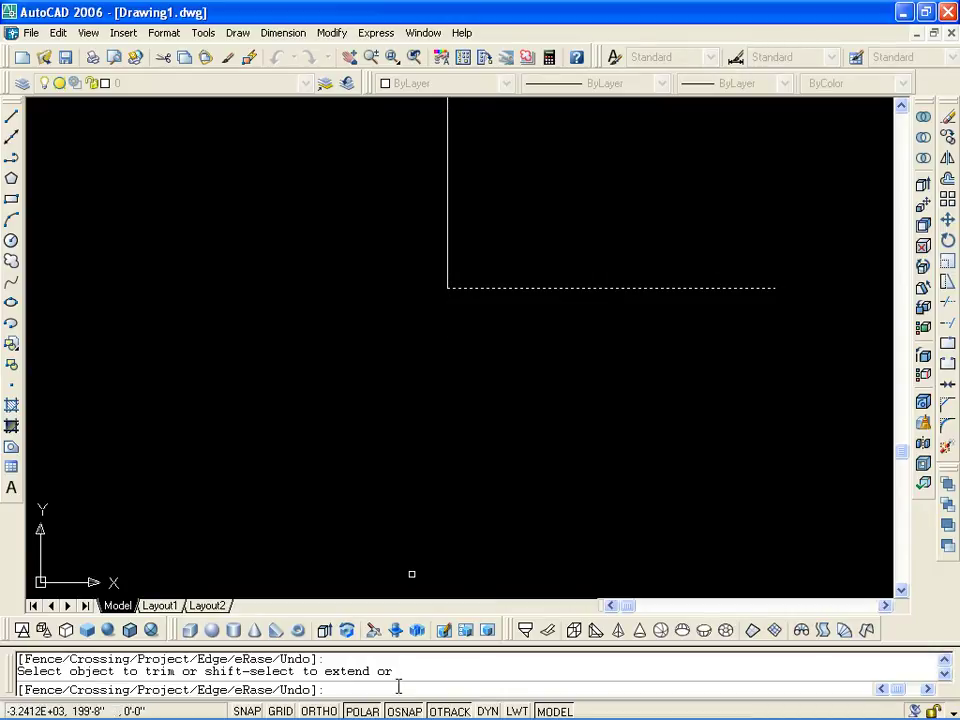
scroll(671, 435, "down", 3)
Step: Start TRIM with the whole grid window-selected as cutting edges
scroll(229, 396, "up", 1)
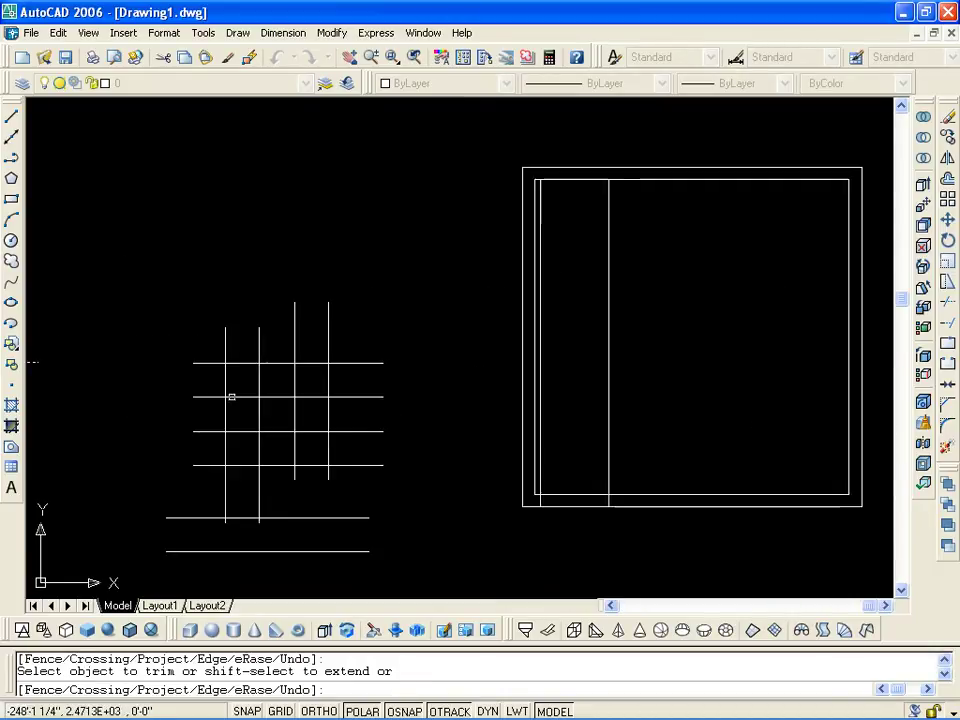
scroll(213, 440, "up", 2)
key("Escape")
key("Escape")
type("tr")
key("Return")
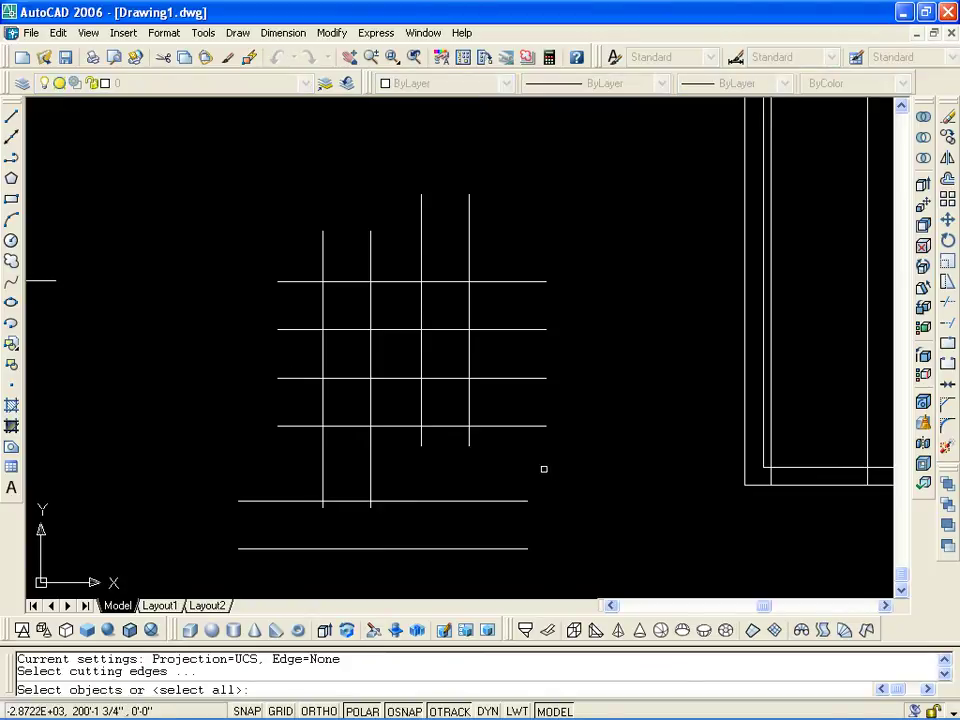
left_click(600, 527)
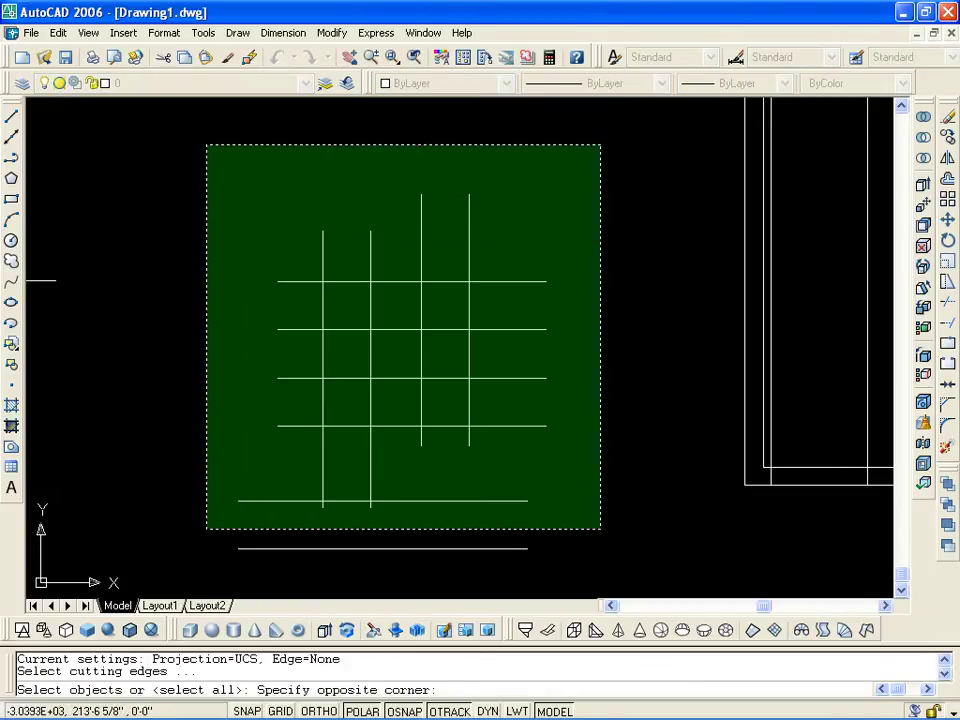
left_click(207, 145)
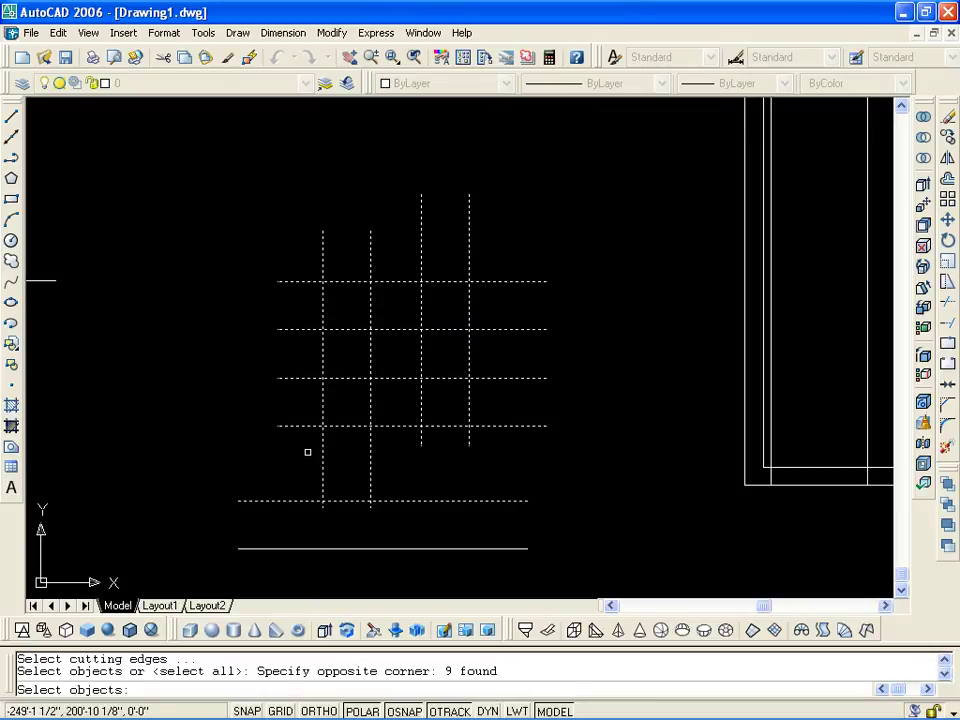
key("Return")
Step: Trim the vertical line ends protruding above and below the grid
left_click(666, 477)
left_click(275, 444)
left_click(611, 230)
left_click(254, 207)
left_click(480, 234)
left_click(300, 255)
left_click(293, 243)
Step: Trim the horizontal line ends protruding beside the grid
left_click(270, 505)
left_click(550, 270)
left_click(529, 508)
left_click(420, 548)
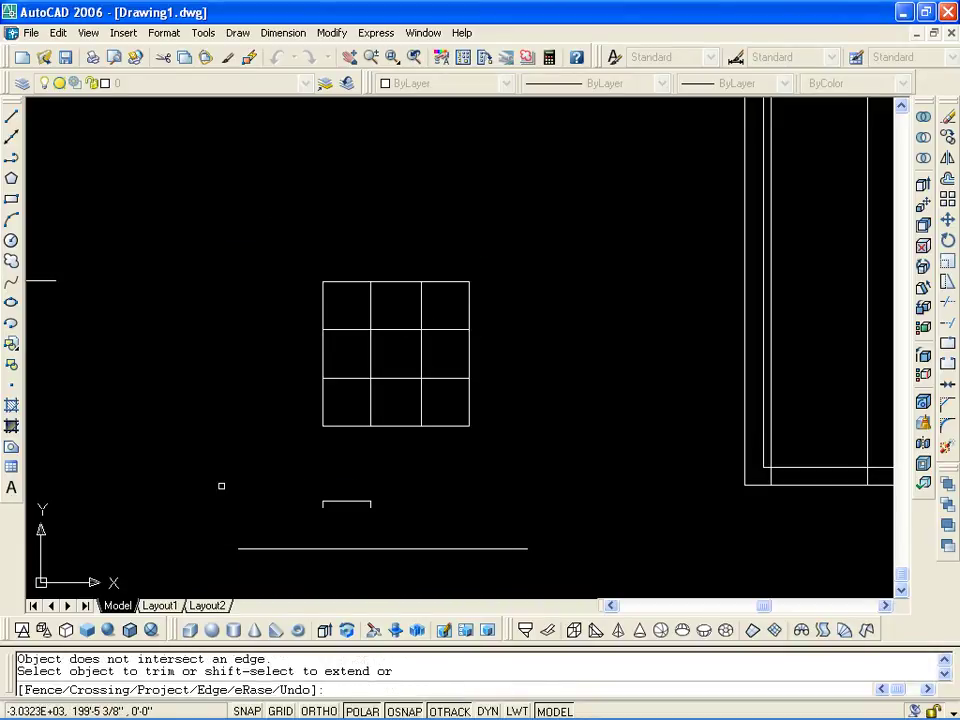
Step: Trim the middle segment of the grid's left edge, opening the middle-left cell
scroll(330, 360, "up", 5)
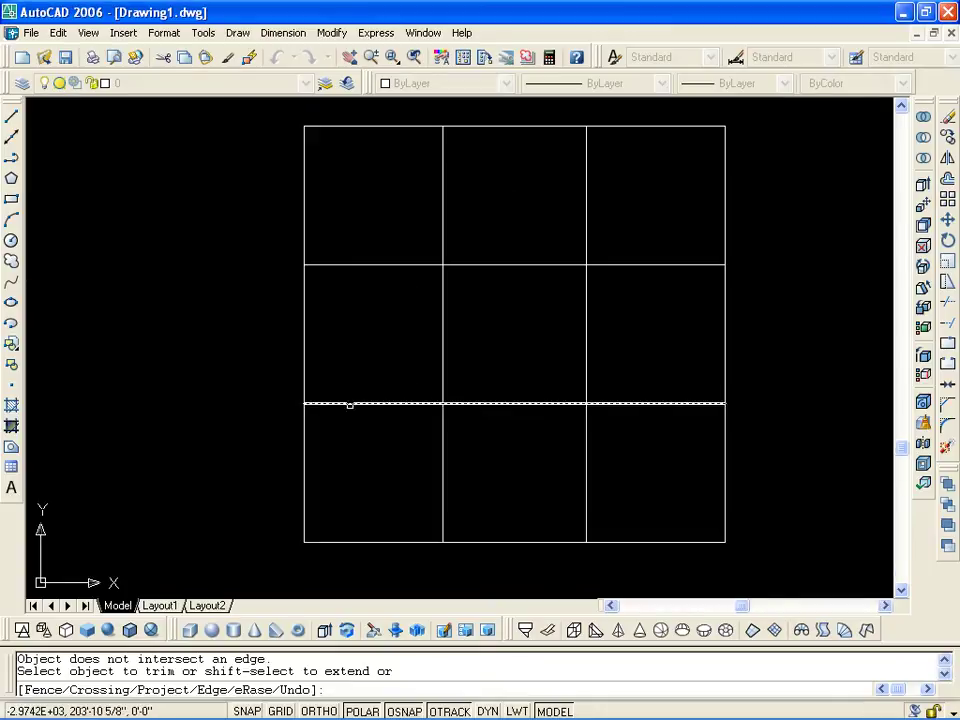
middle_click_drag(350, 405, 312, 285)
middle_click_drag(272, 360, 367, 437)
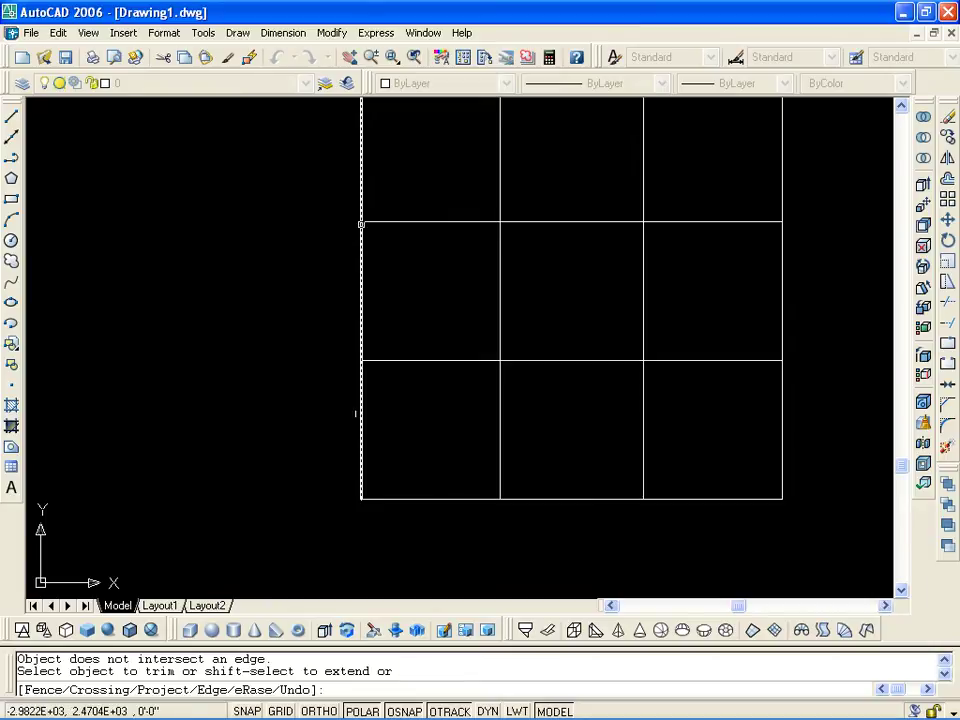
mouse_move(361, 224)
middle_mouse_down()
mouse_move(414, 315)
mouse_move(450, 351)
middle_mouse_up()
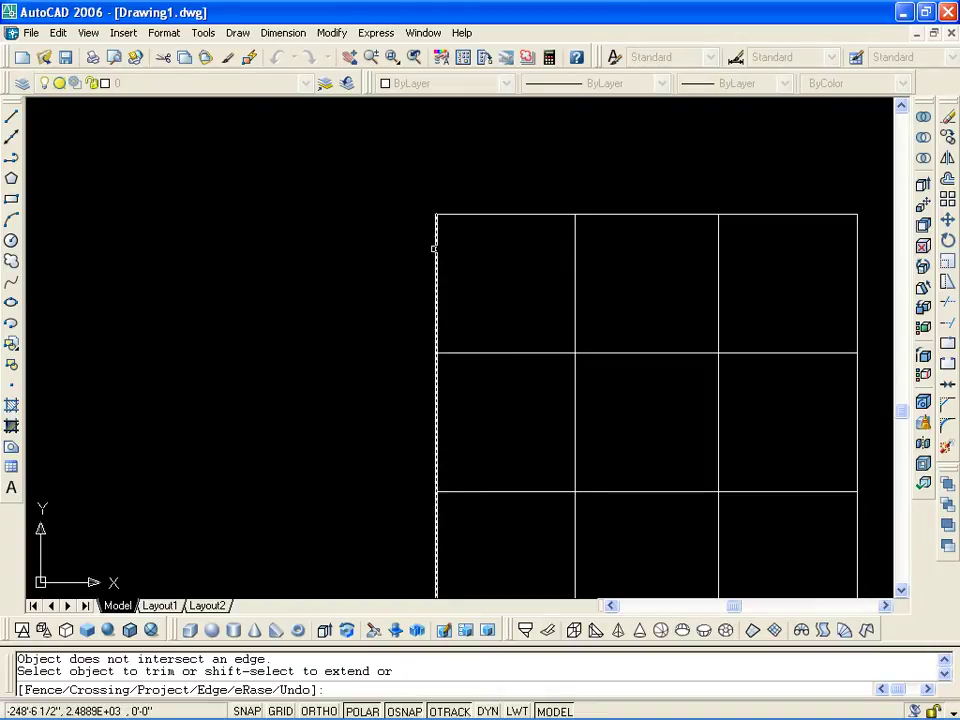
middle_click_drag(433, 253, 423, 166)
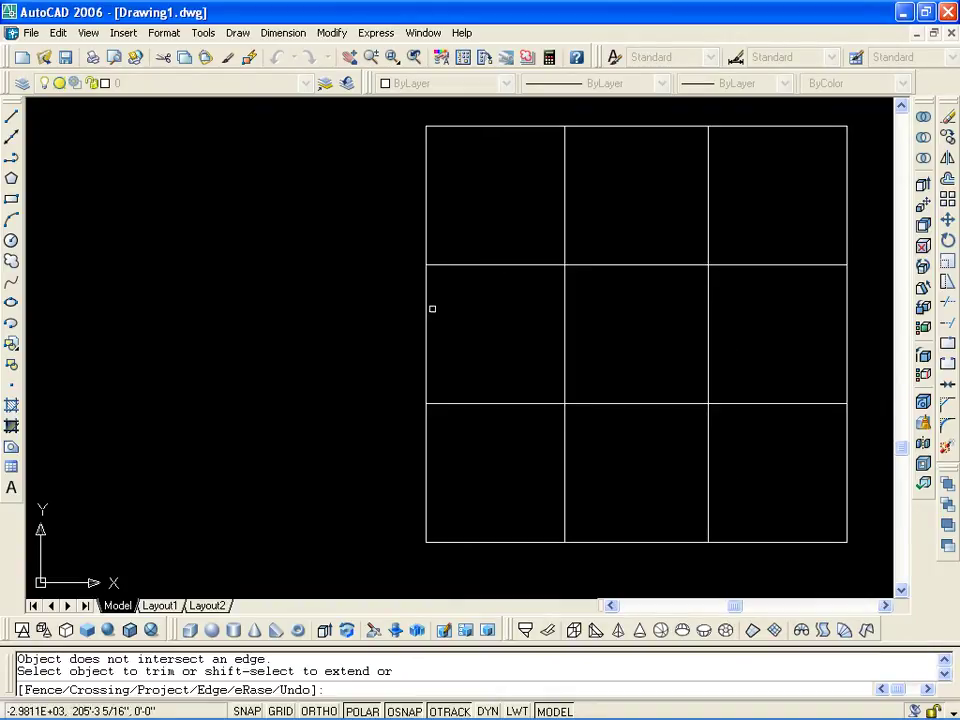
left_click(425, 321)
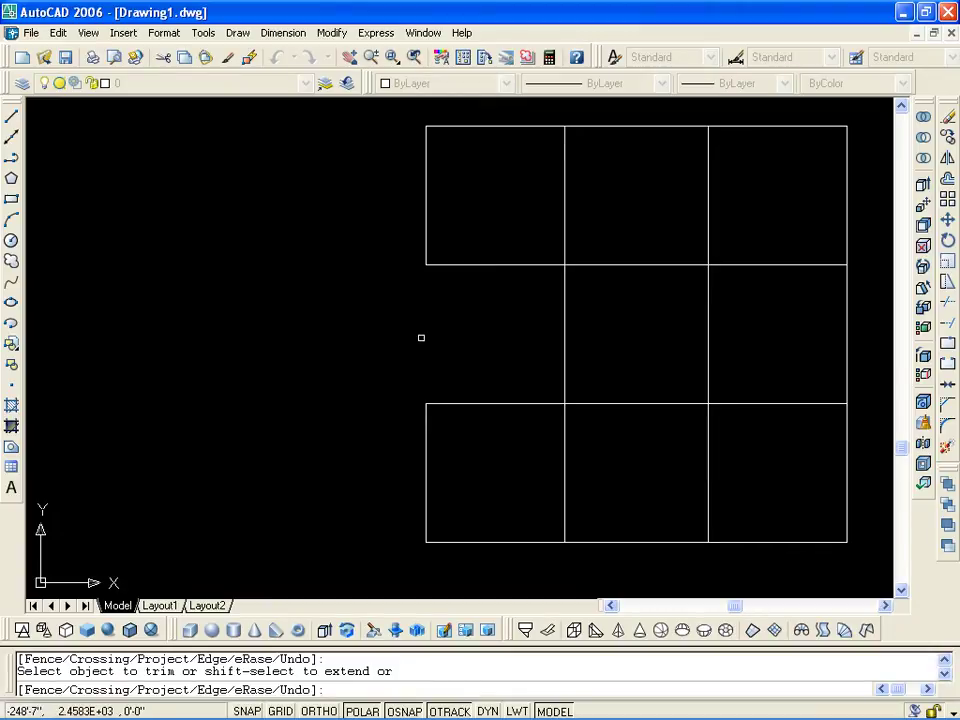
middle_click_drag(500, 374, 350, 322)
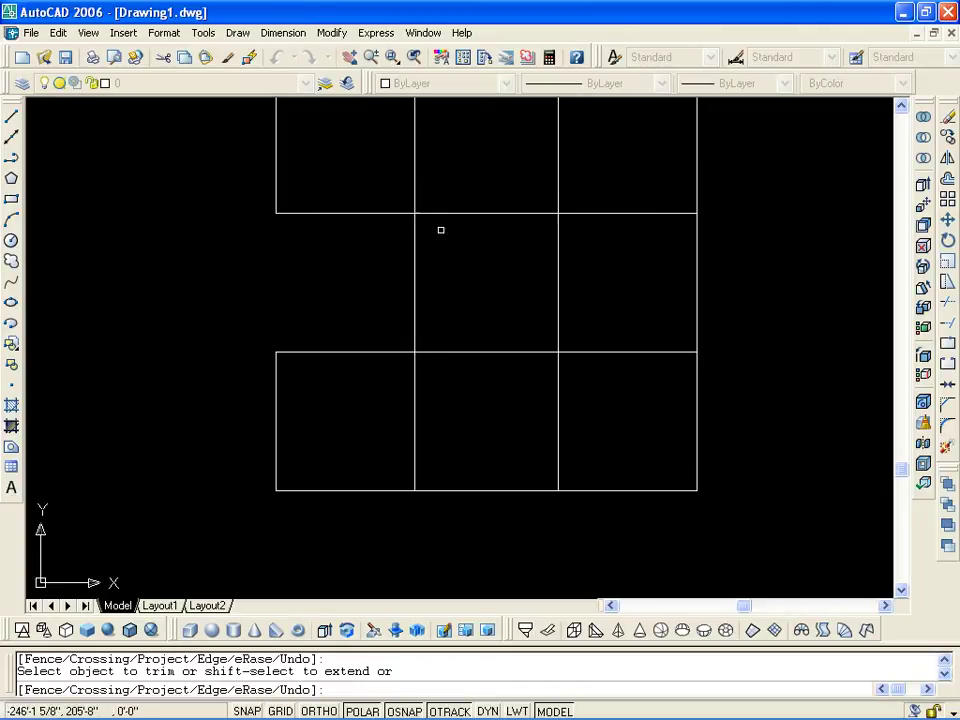
middle_click_drag(397, 213, 469, 355)
scroll(469, 353, "up", 1)
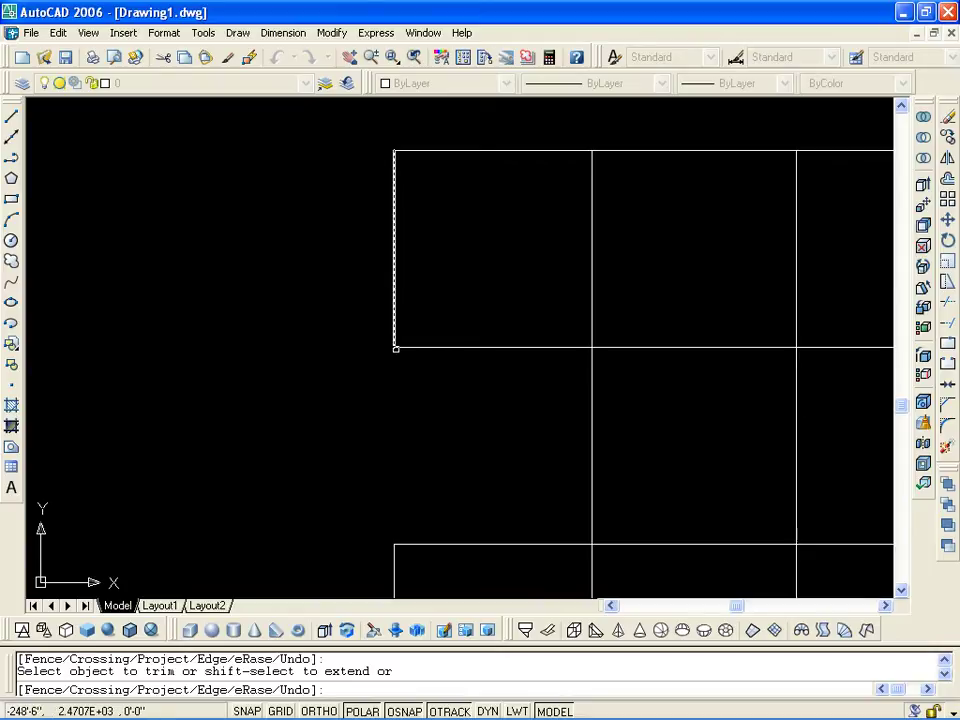
Step: Trim the top-left cell's bottom edge and the top-middle cell's top edge
left_click(555, 352)
left_click(550, 344)
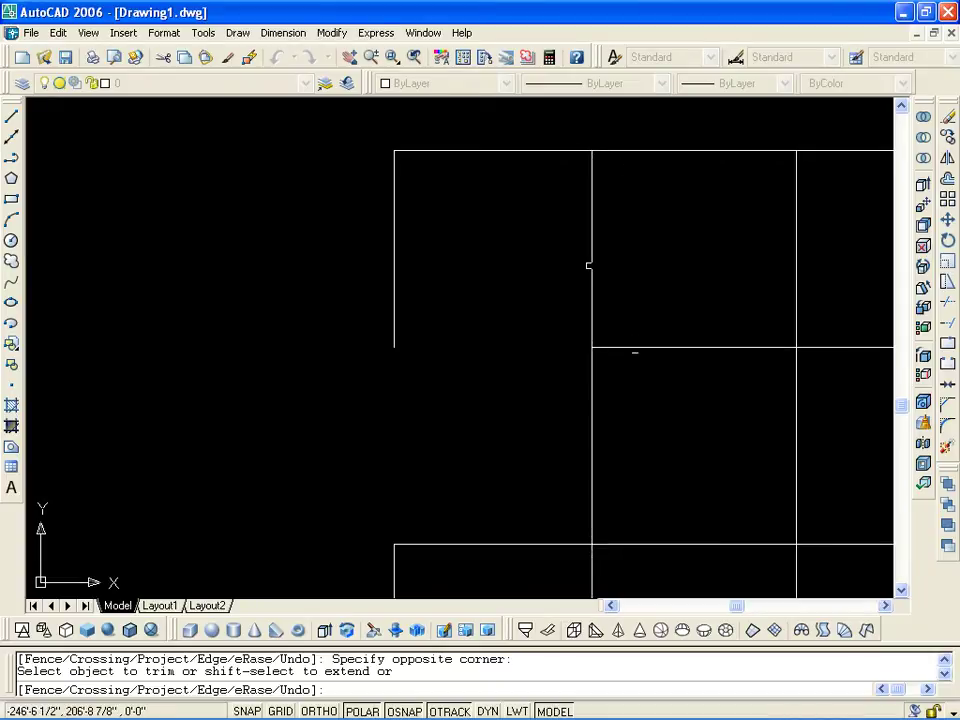
middle_click_drag(613, 420, 405, 410)
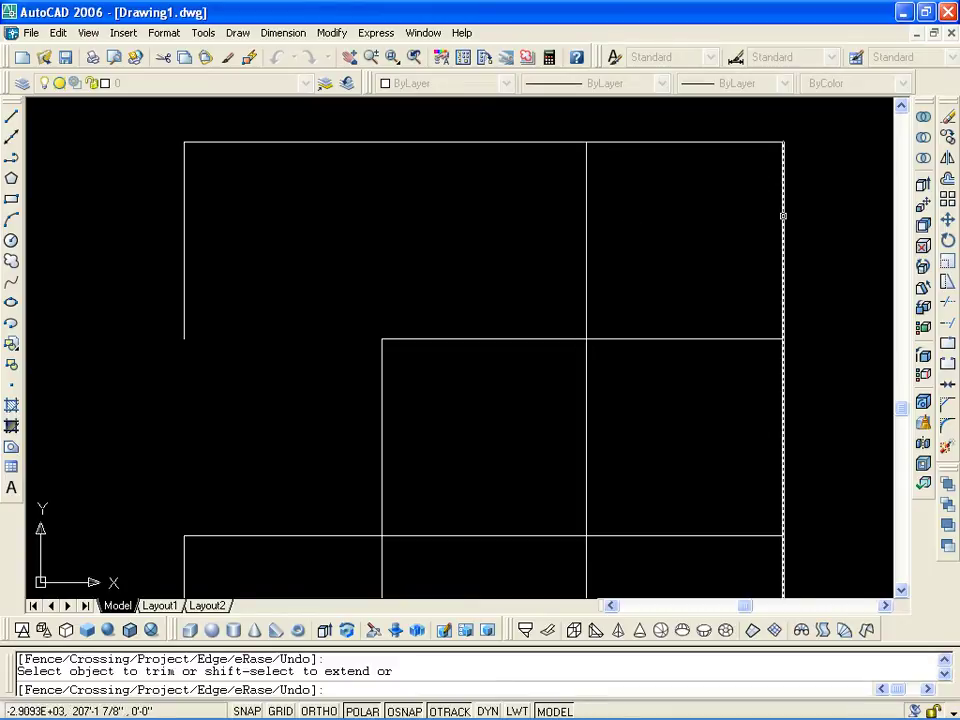
left_click(514, 143)
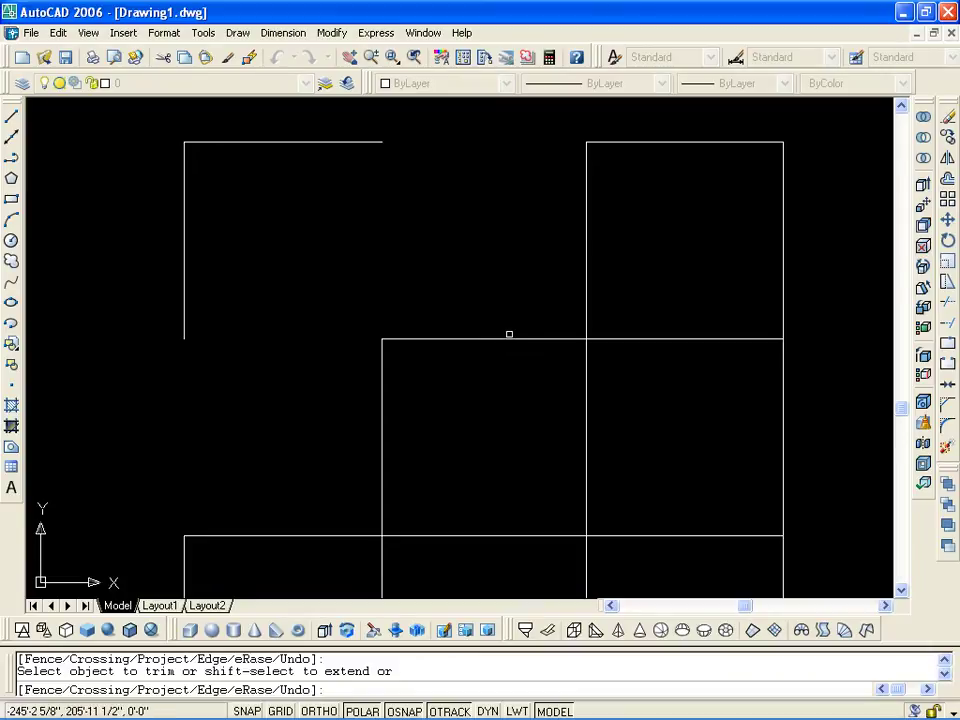
scroll(509, 334, "down", 5)
scroll(505, 320, "up", 3)
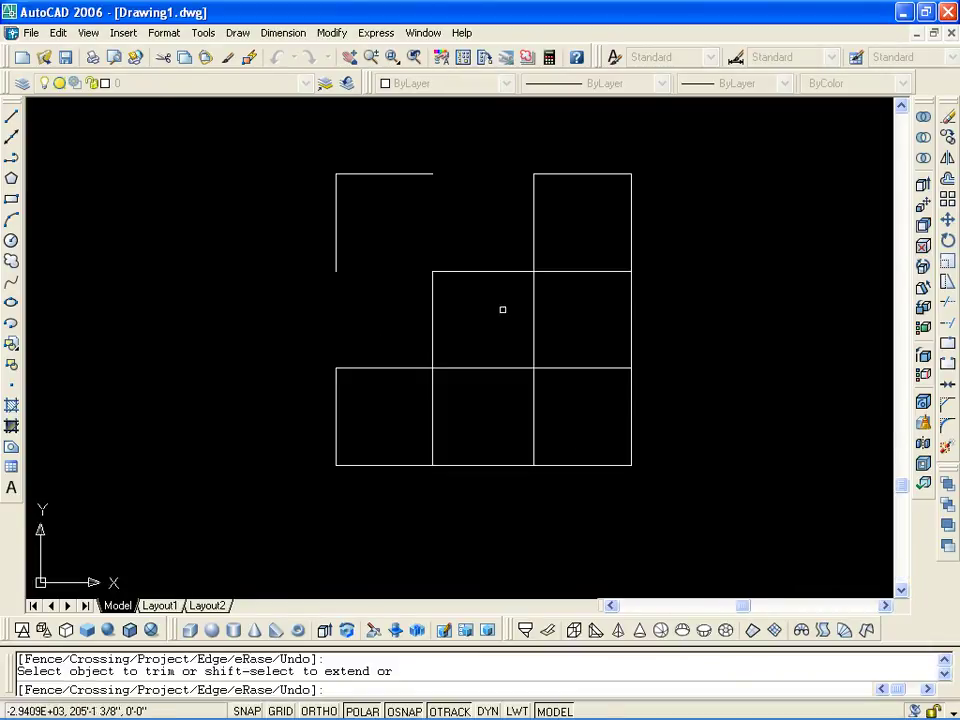
scroll(536, 437, "up", 2)
Step: Trim the bottom row's inner vertical lines and leftover edge pieces into a stepped outline
left_click(594, 394)
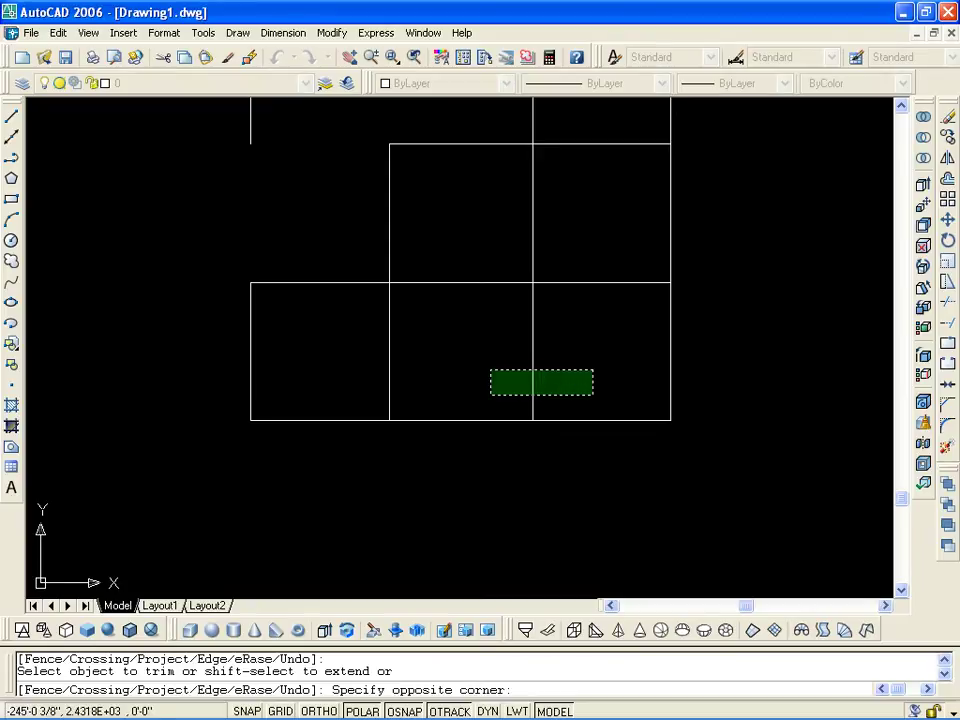
left_click(362, 339)
left_click(512, 216)
middle_click_drag(512, 216, 546, 328)
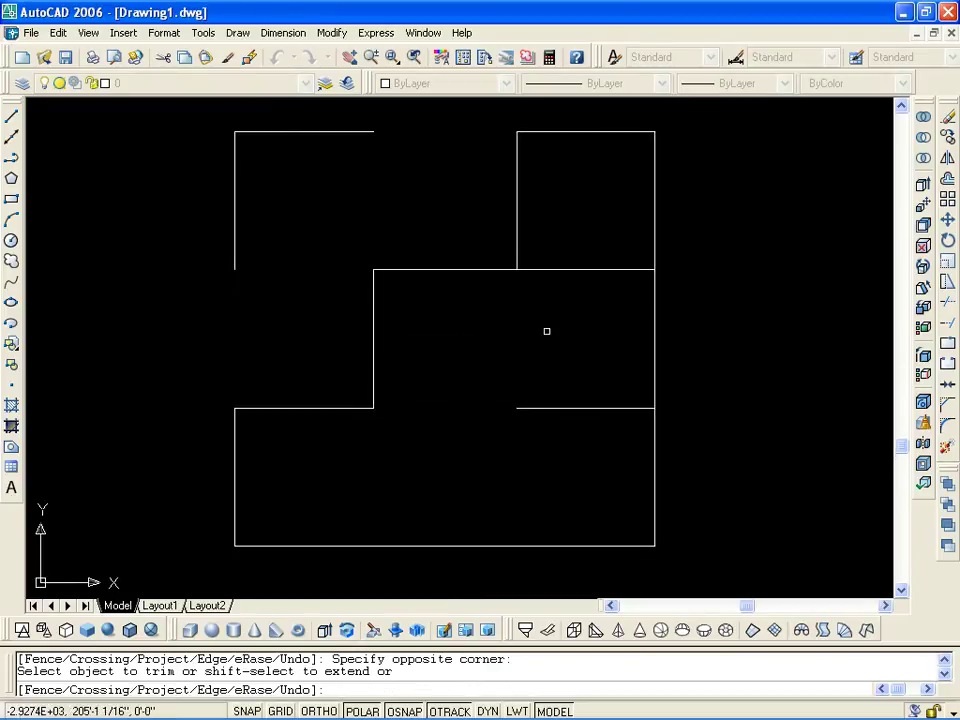
middle_click_drag(583, 459, 574, 411)
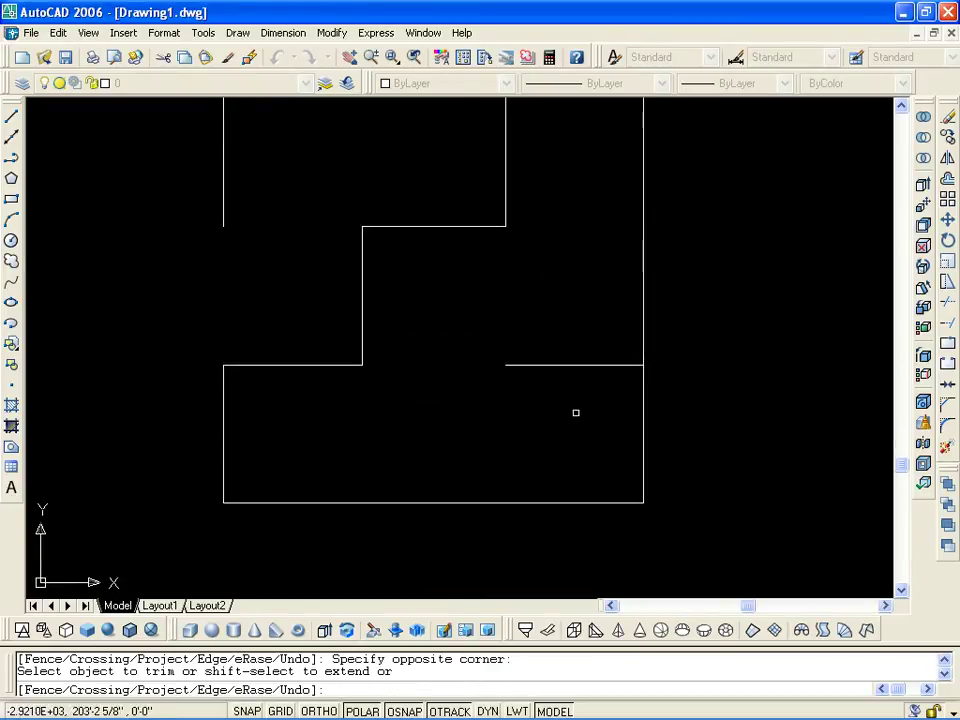
key("Escape")
Step: Erase the stray horizontal line on the right
left_click(600, 345)
left_click(531, 454)
key("Delete")
scroll(454, 422, "down", 1)
scroll(411, 321, "down", 1)
Step: Erase the leftover top-left L segments, leaving a closed three-step staircase outline
left_click(411, 321)
left_click(344, 241)
key("Delete")
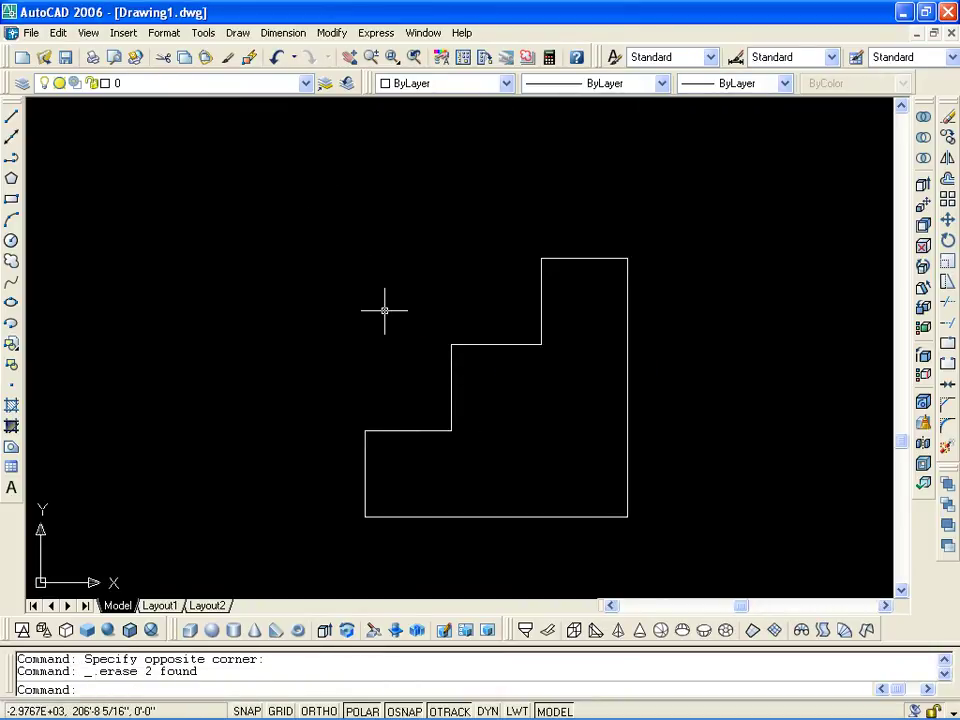
key("Escape")
key("Escape")
middle_click_drag(532, 444, 476, 381)
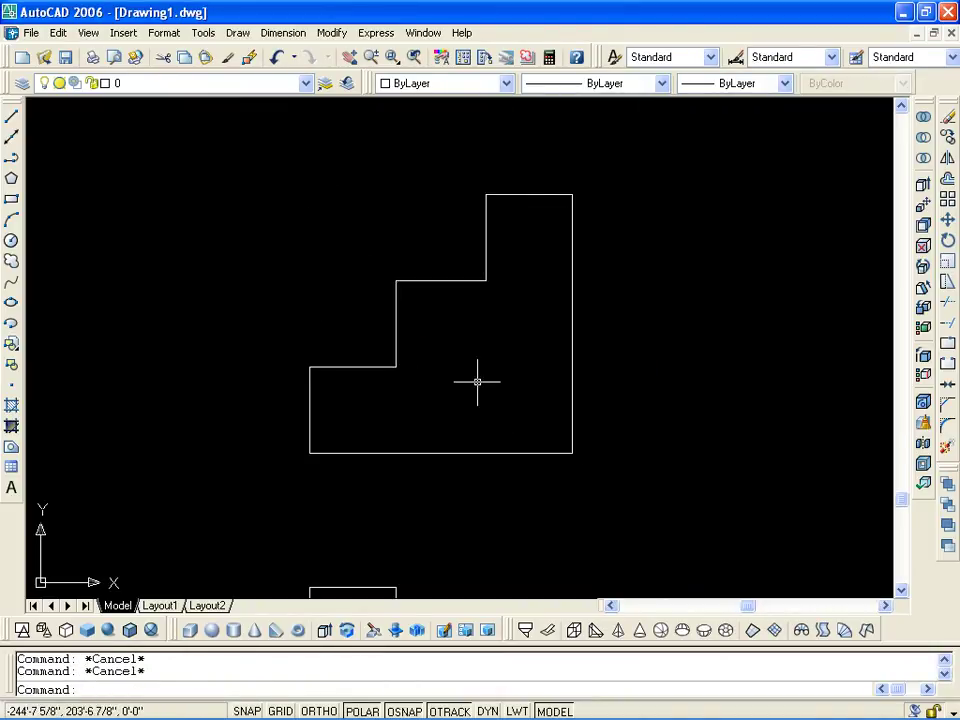
left_click(692, 523)
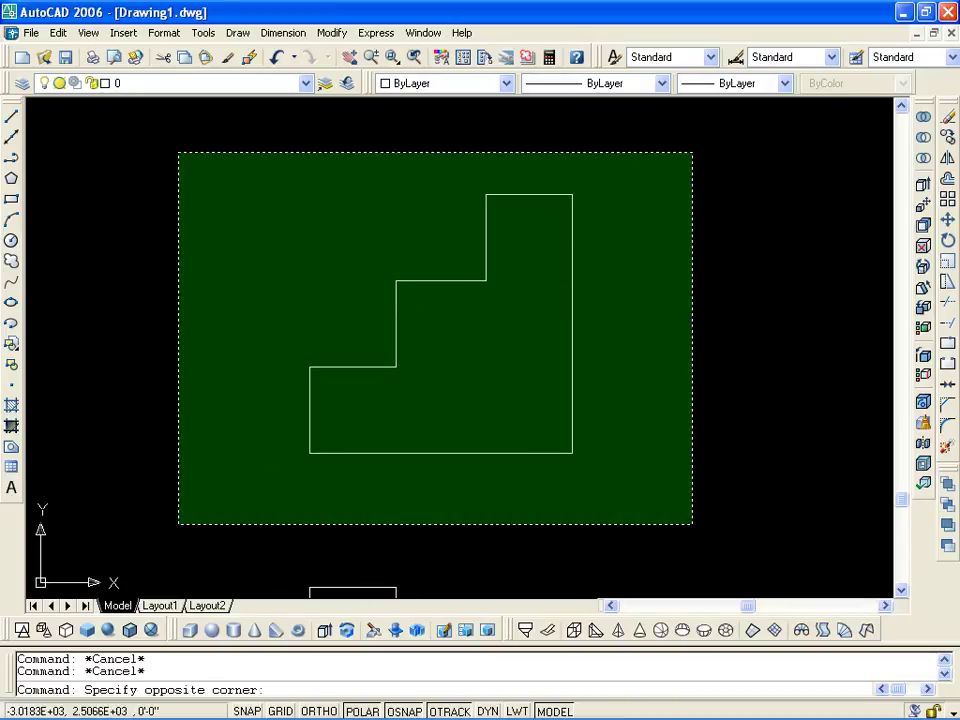
key("Escape")
Step: Start TRIM and crossing-select the four wall lines as cutting edges
scroll(349, 371, "down", 2)
scroll(196, 291, "down", 3)
scroll(337, 340, "up", 3)
scroll(424, 388, "up", 3)
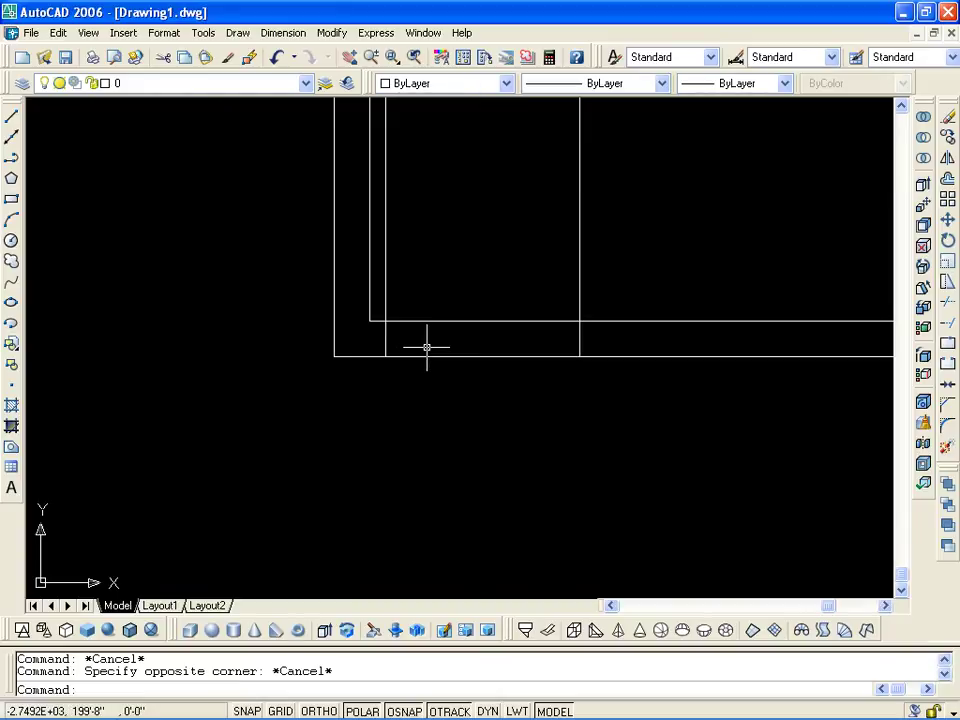
key("Escape")
type("r")
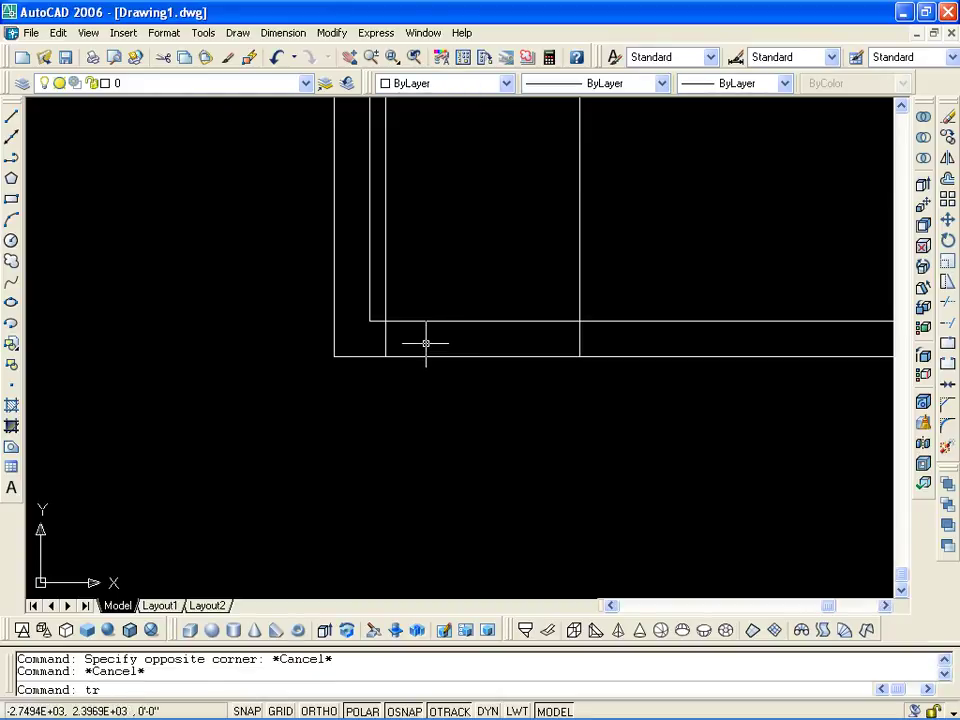
key("Return")
left_click(625, 377)
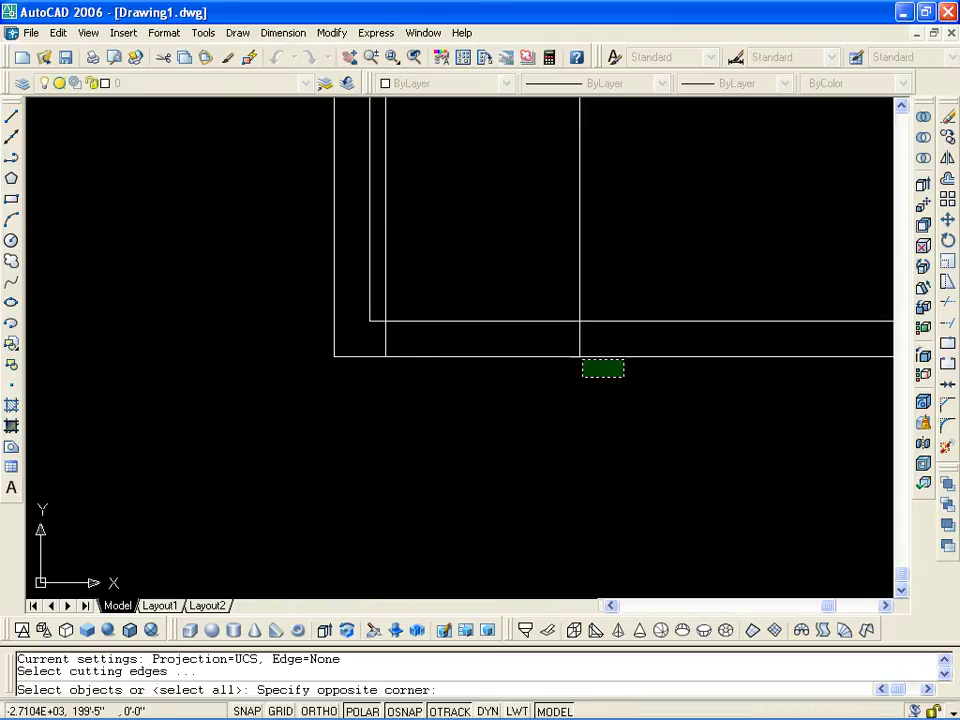
key("Escape")
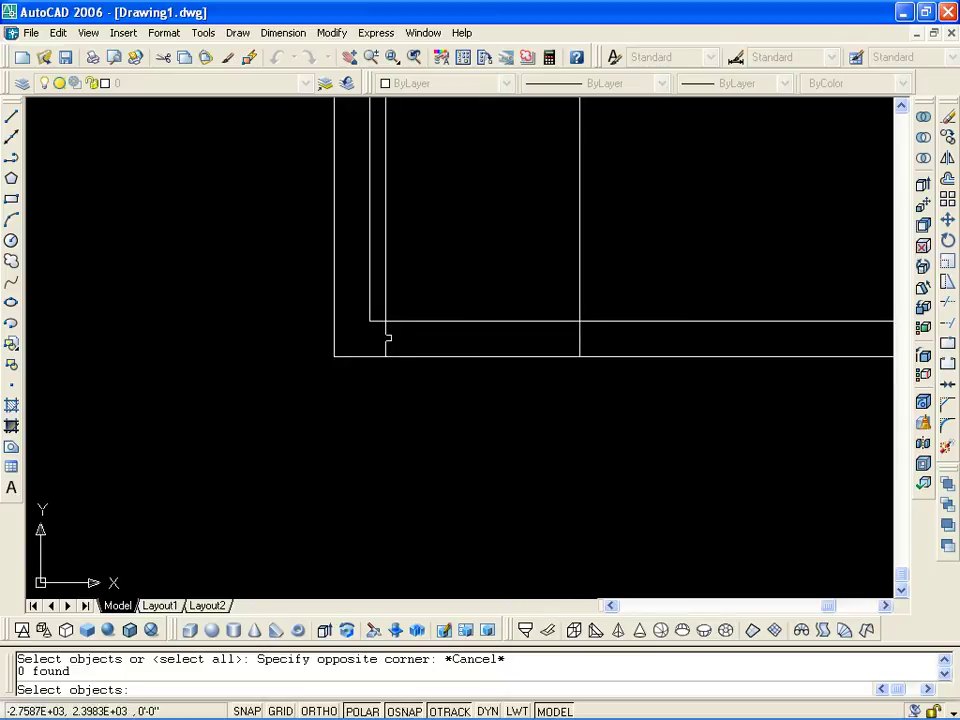
key("Escape")
type("t")
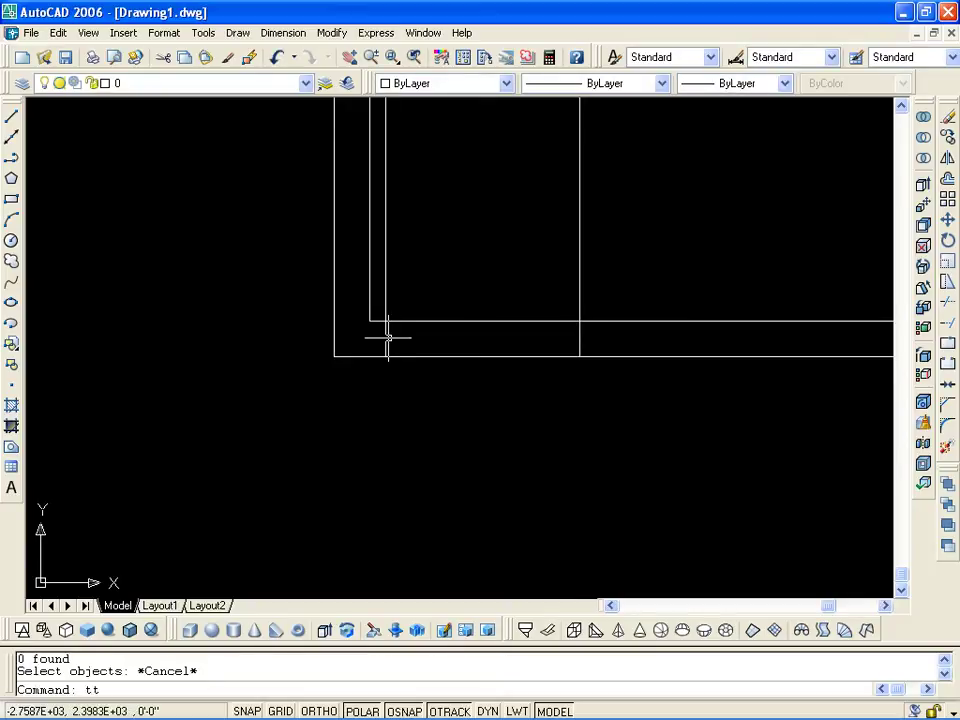
type("r")
key("Return")
left_click(595, 380)
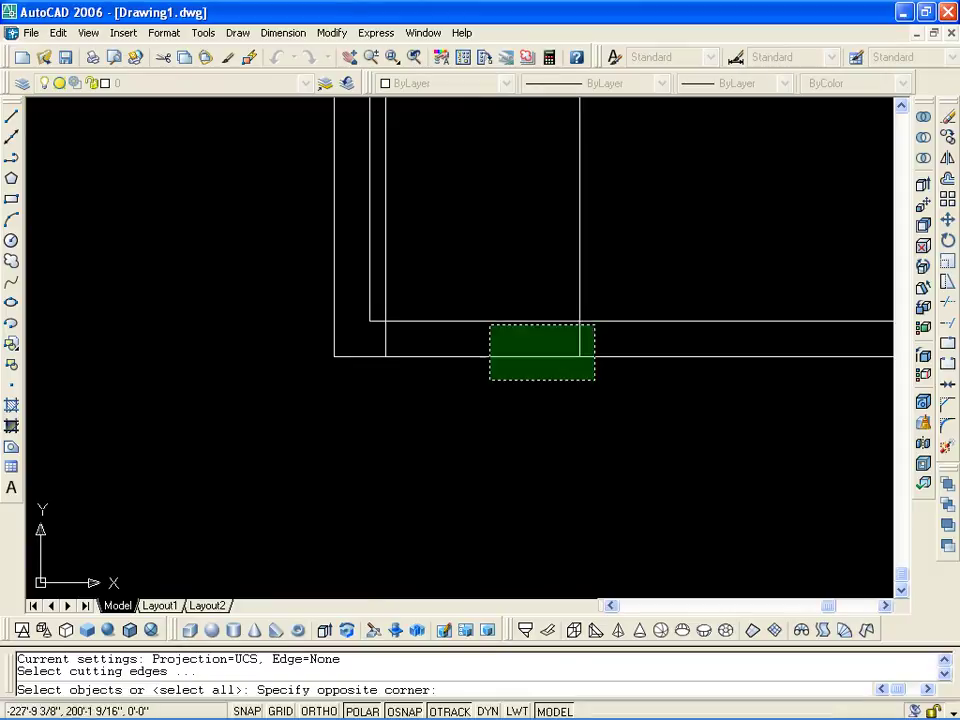
left_click(379, 296)
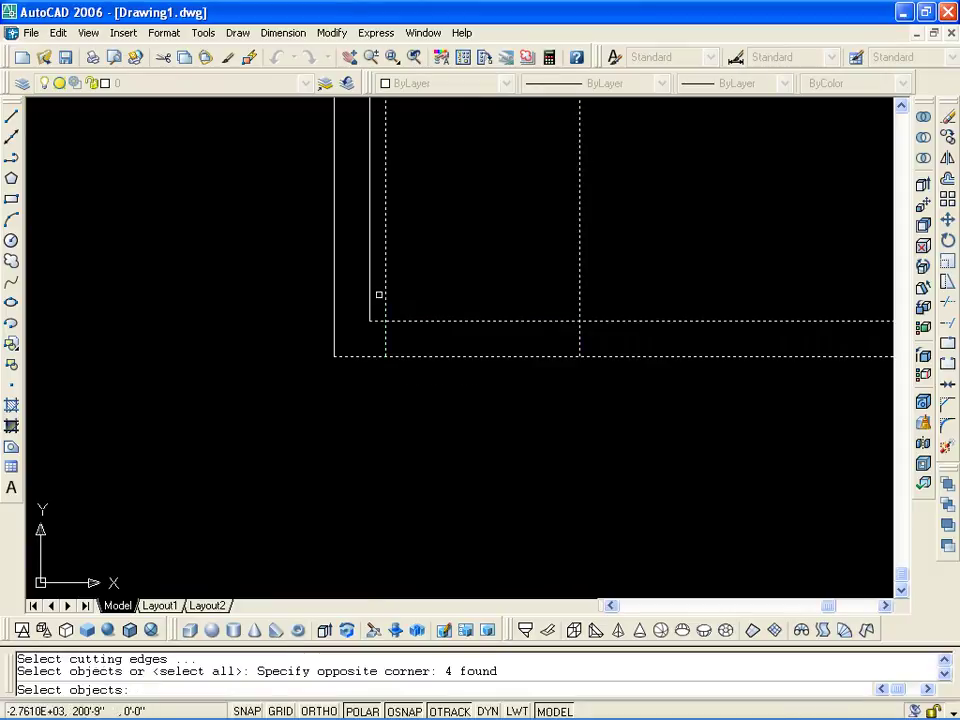
key("Return")
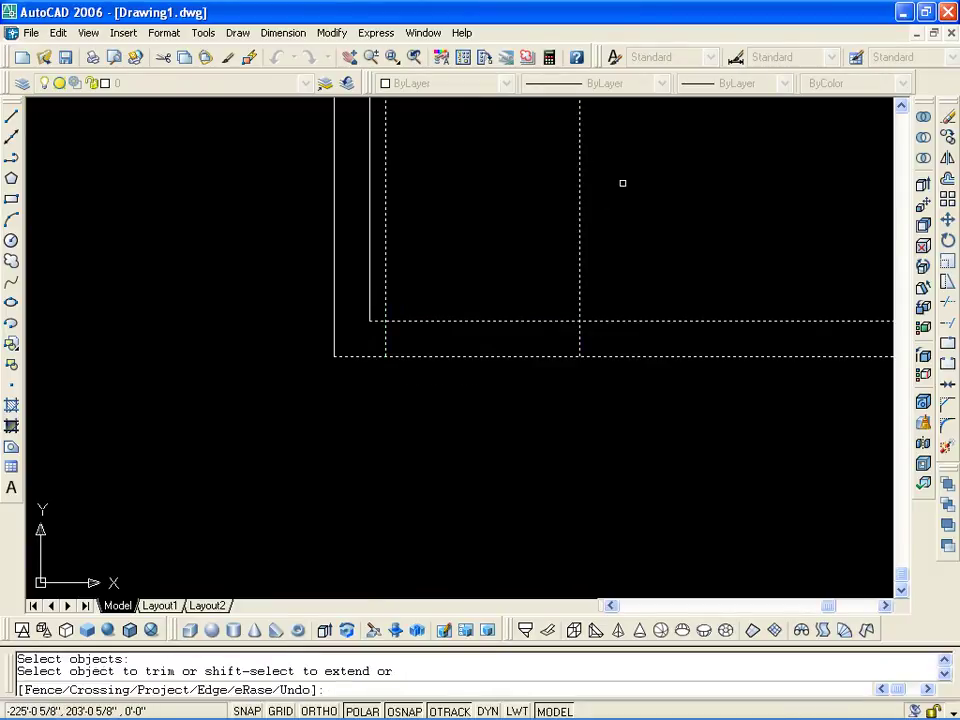
Step: Trim the wall lines across the door gap near the lower-left corner, then bring up Save As
left_click(620, 184)
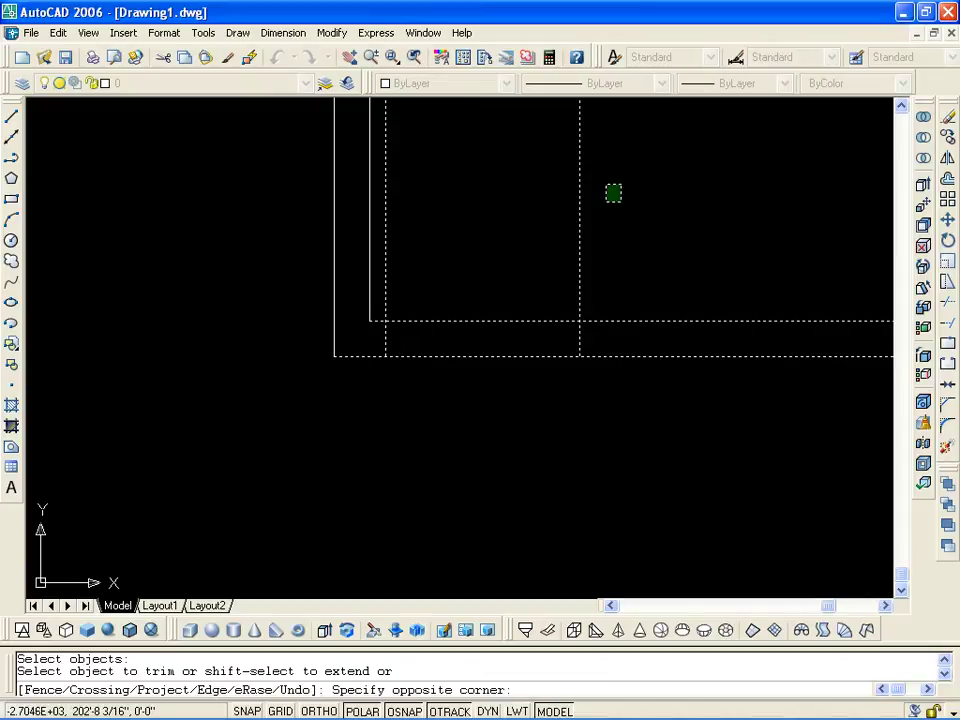
left_click(381, 295)
left_click(439, 298)
left_click(456, 418)
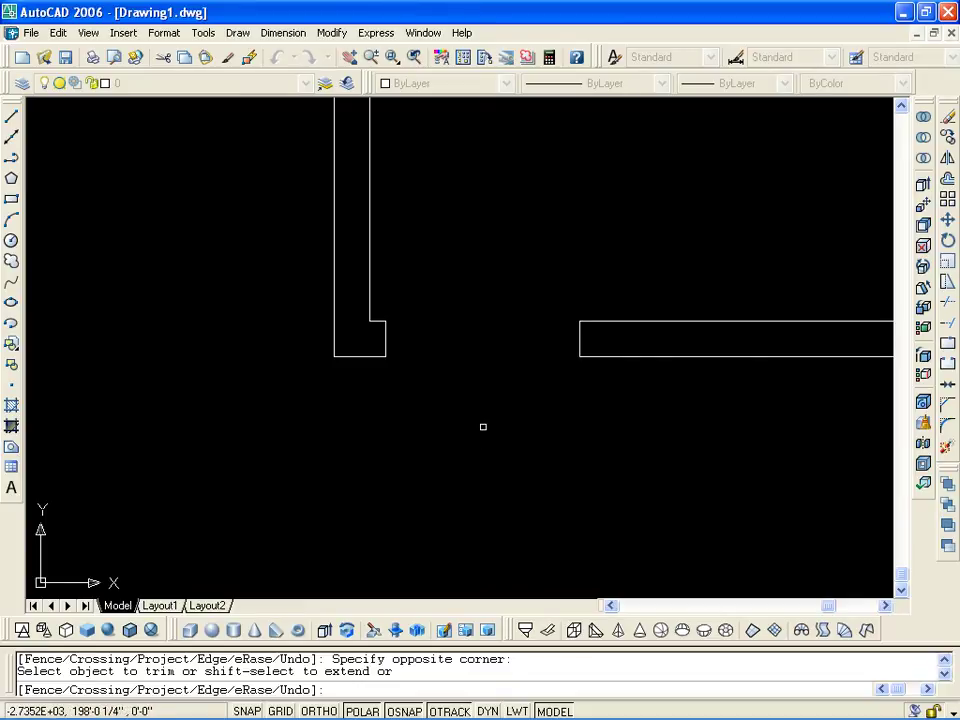
key("Escape")
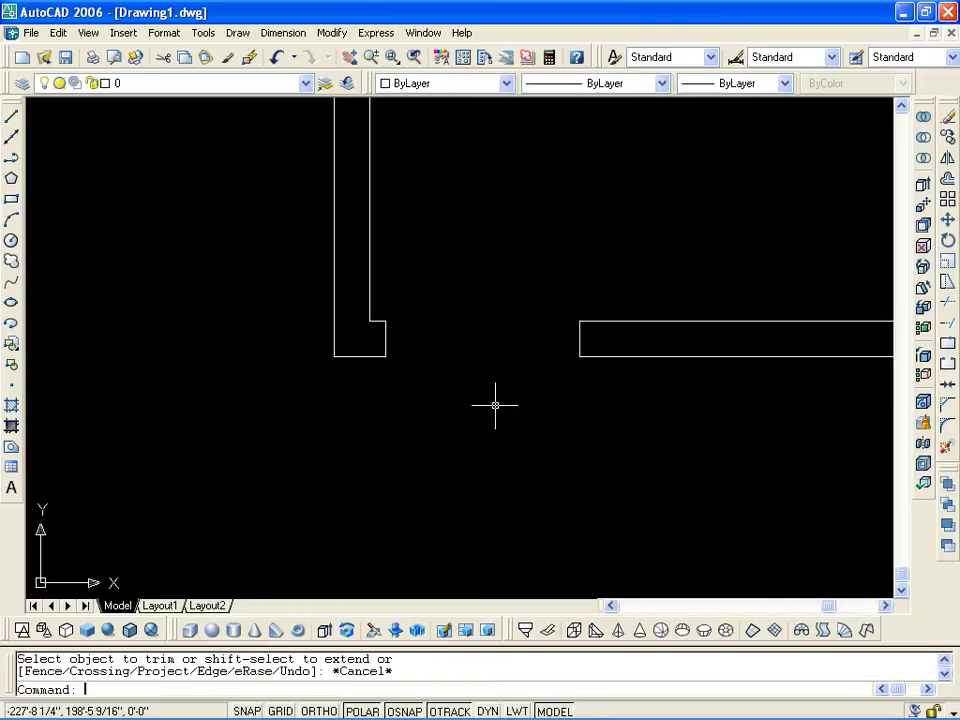
key("ctrl+s")
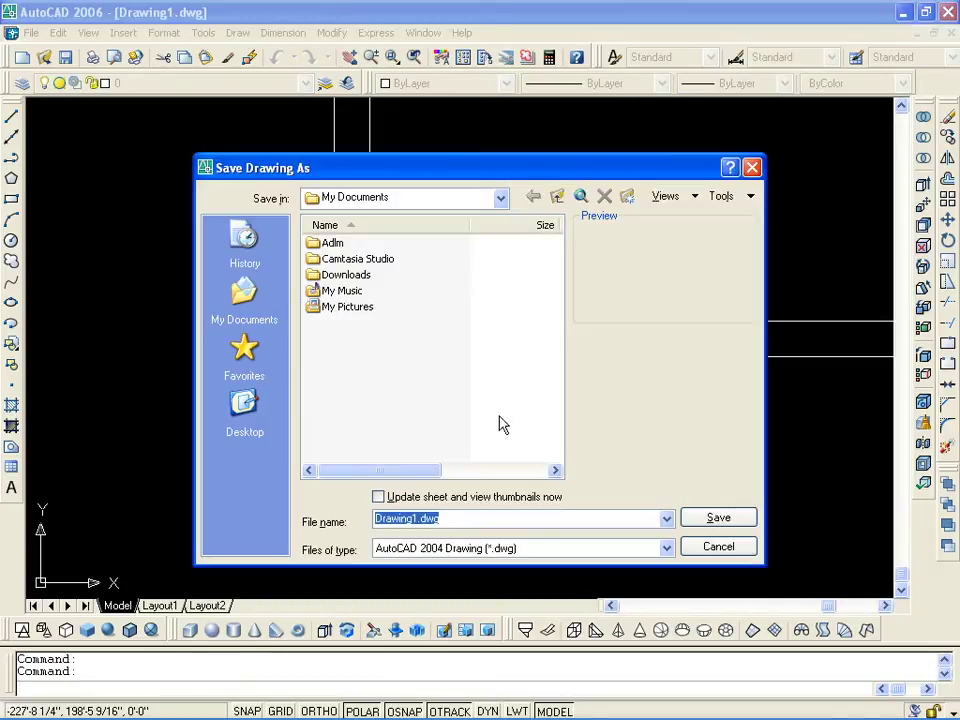
Step: Save the drawing, then undo the last trim to restore the bottom wall
left_click(697, 522)
key("Escape")
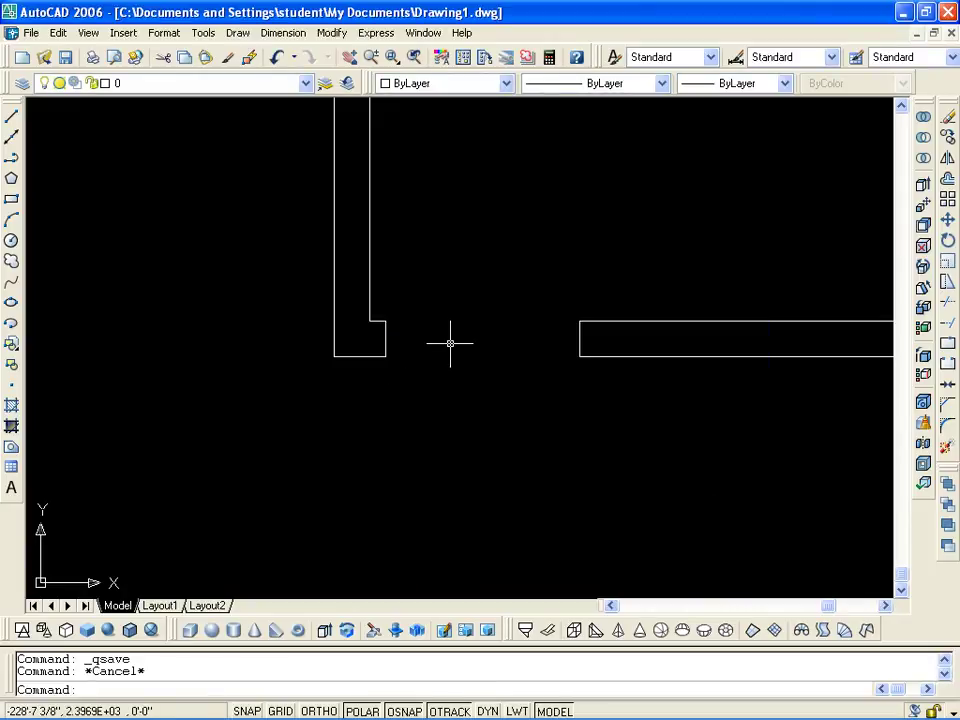
key("ctrl+z")
key("ctrl+z")
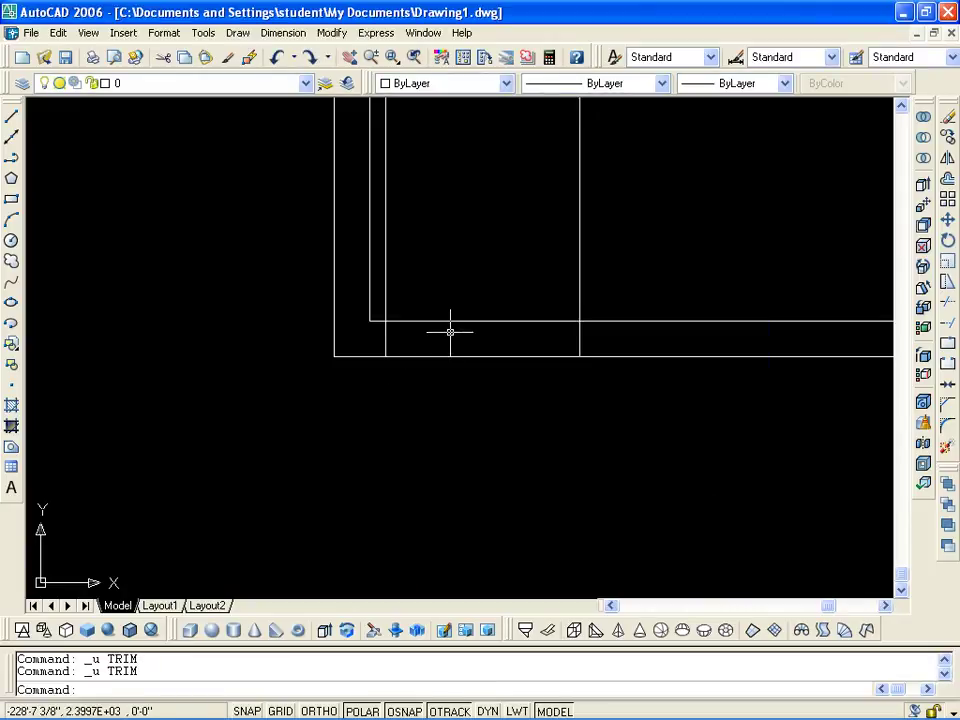
key("Escape")
key("Escape")
Step: Start TRIM with both wall lines and both opening lines as cutting edges
type("r")
key("Return")
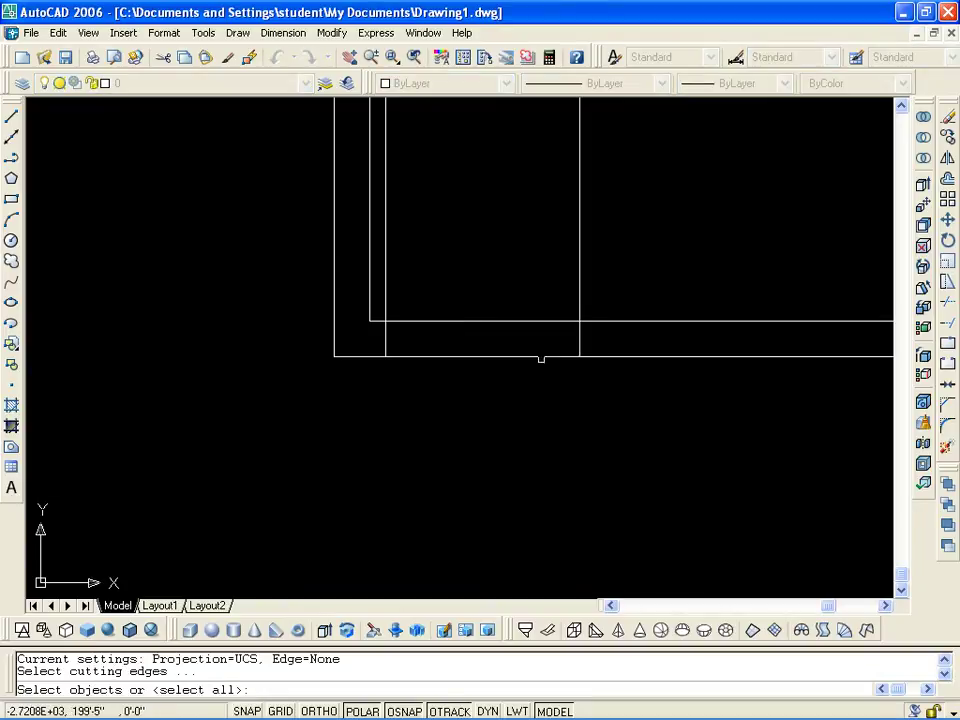
left_click(540, 356)
left_click(579, 343)
left_click(497, 320)
left_click(381, 332)
left_click(386, 329)
left_click(386, 331)
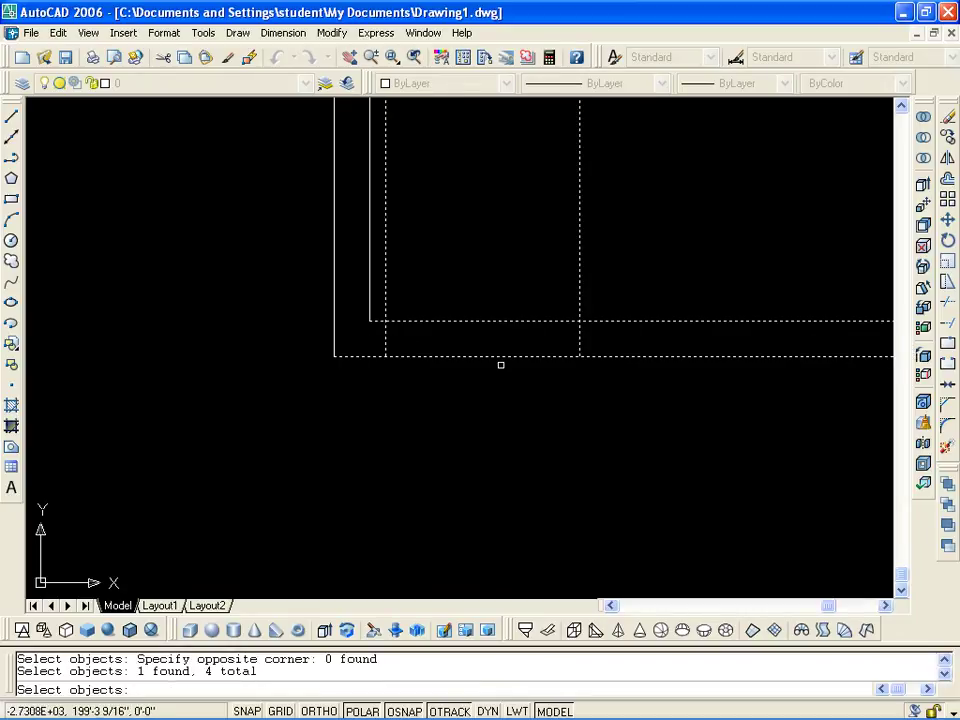
key("Return")
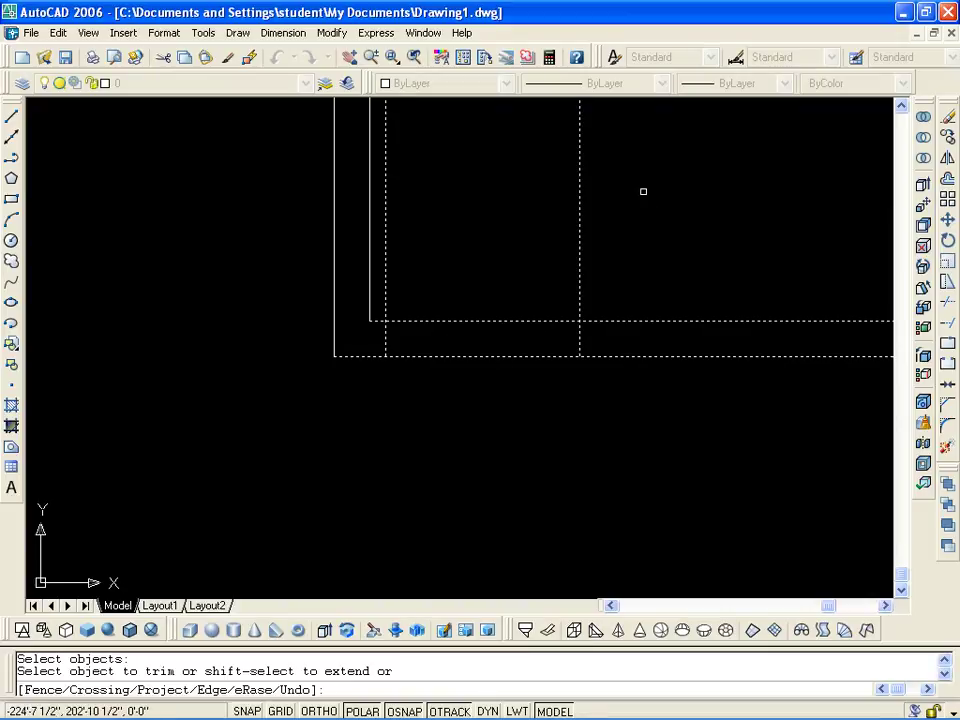
Step: Trim the opening lines above the wall and both wall lines inside the door gap
left_click(642, 191)
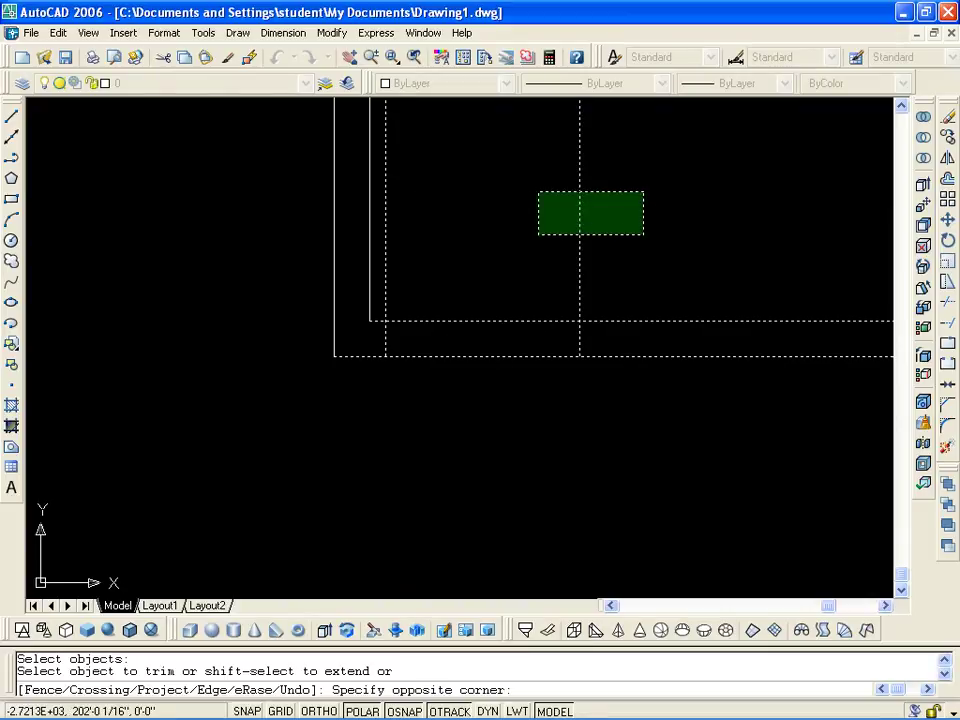
left_click(538, 232)
left_click(385, 206)
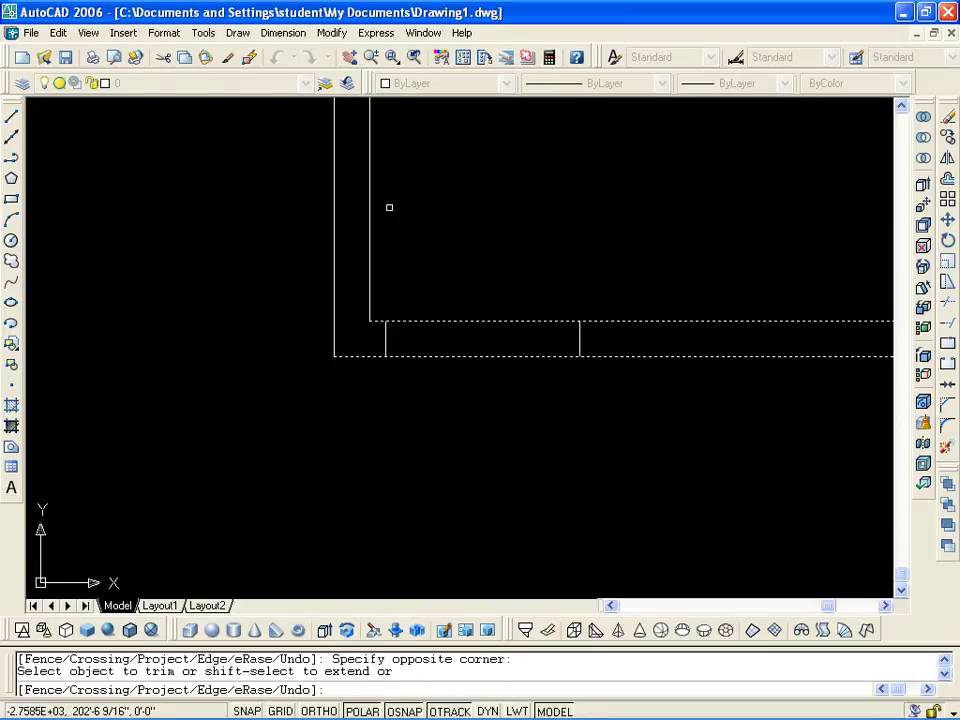
left_click(463, 321)
left_click(480, 367)
left_click(478, 356)
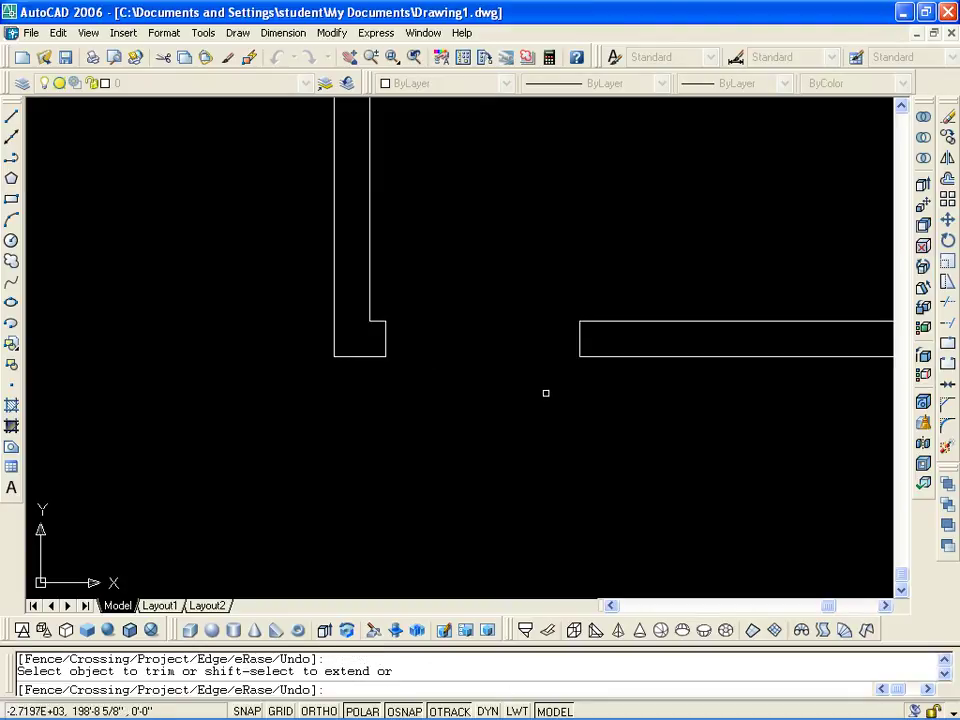
scroll(545, 393, "down", 2)
mouse_move(525, 400)
middle_mouse_down()
mouse_move(369, 419)
mouse_move(417, 399)
middle_mouse_up()
scroll(417, 399, "up", 2)
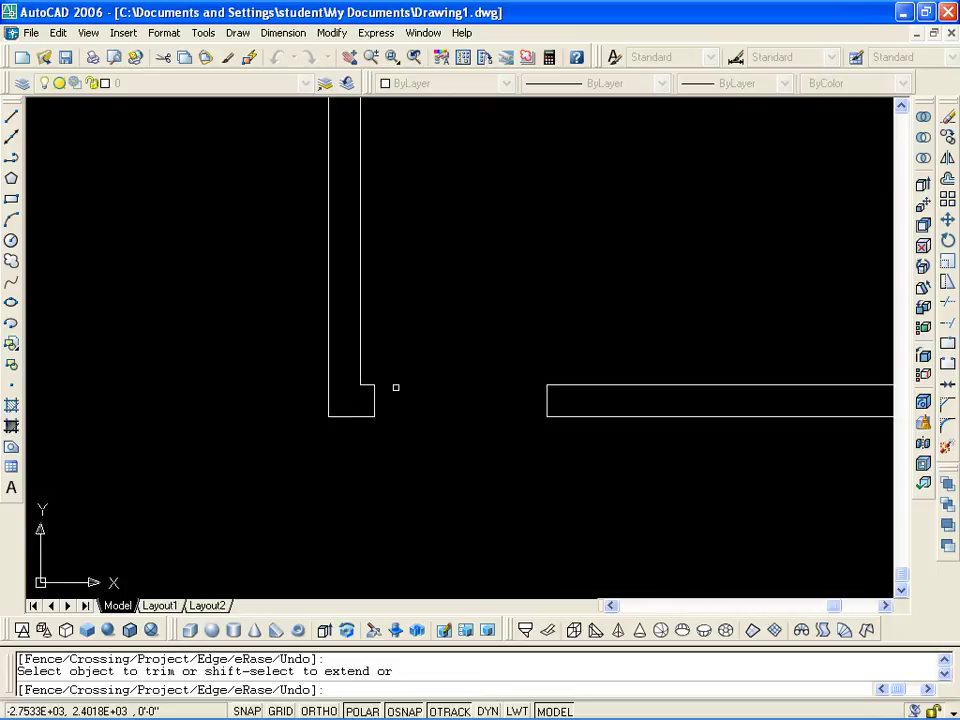
key("Escape")
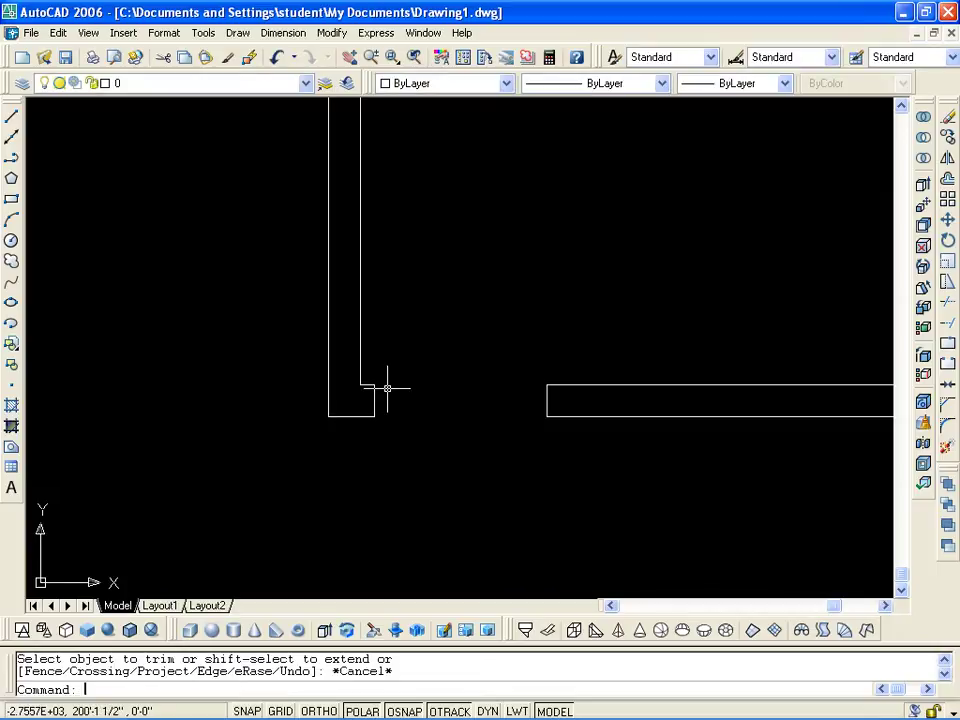
scroll(381, 403, "up", 3)
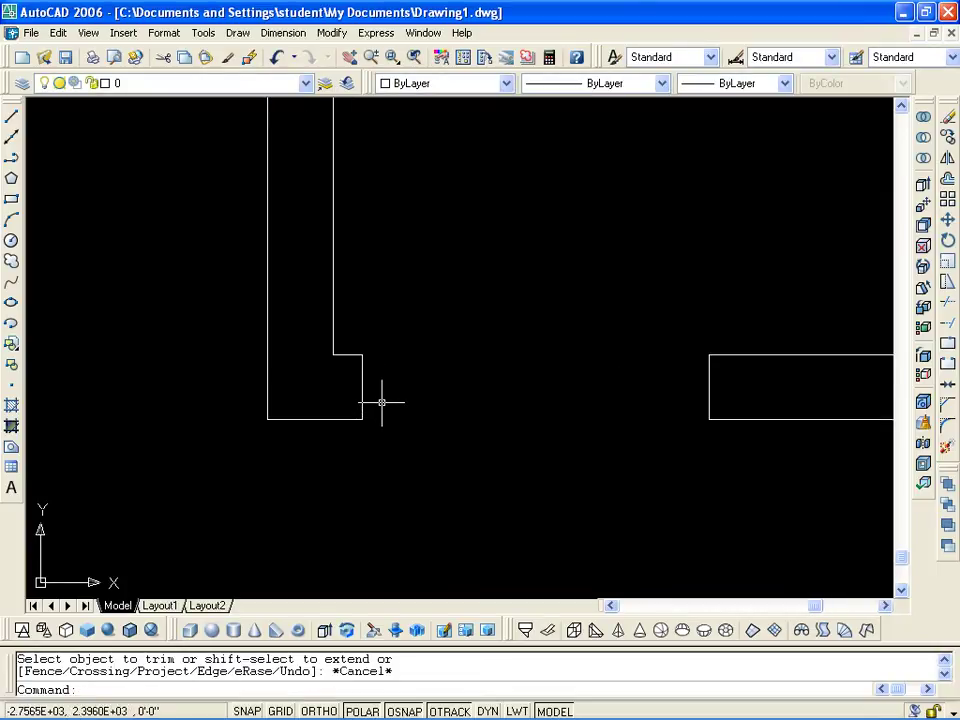
type("l")
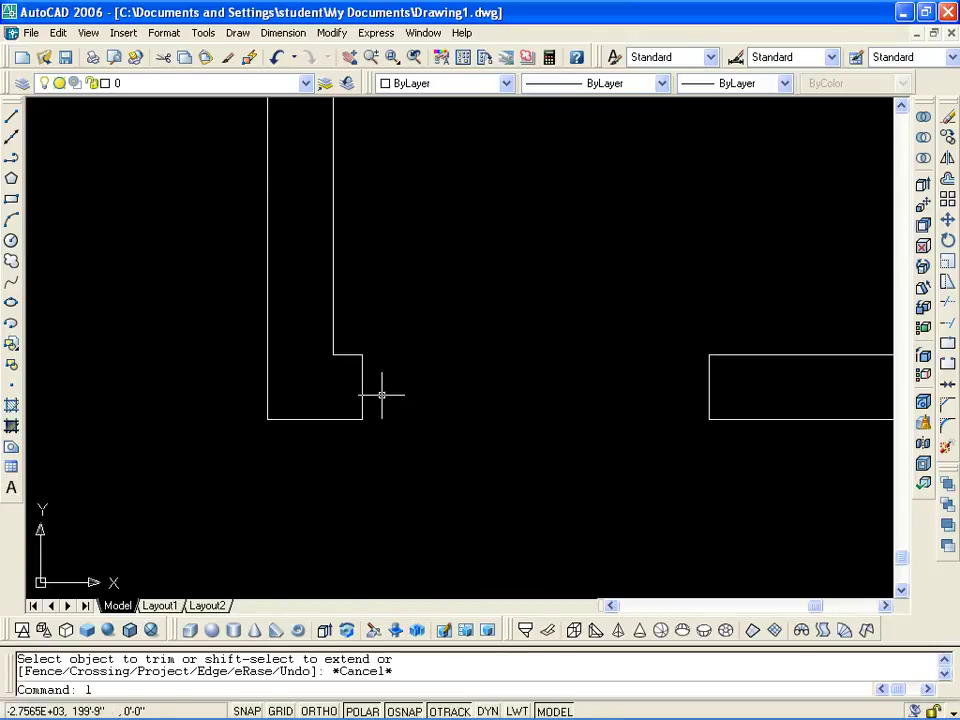
key("Return")
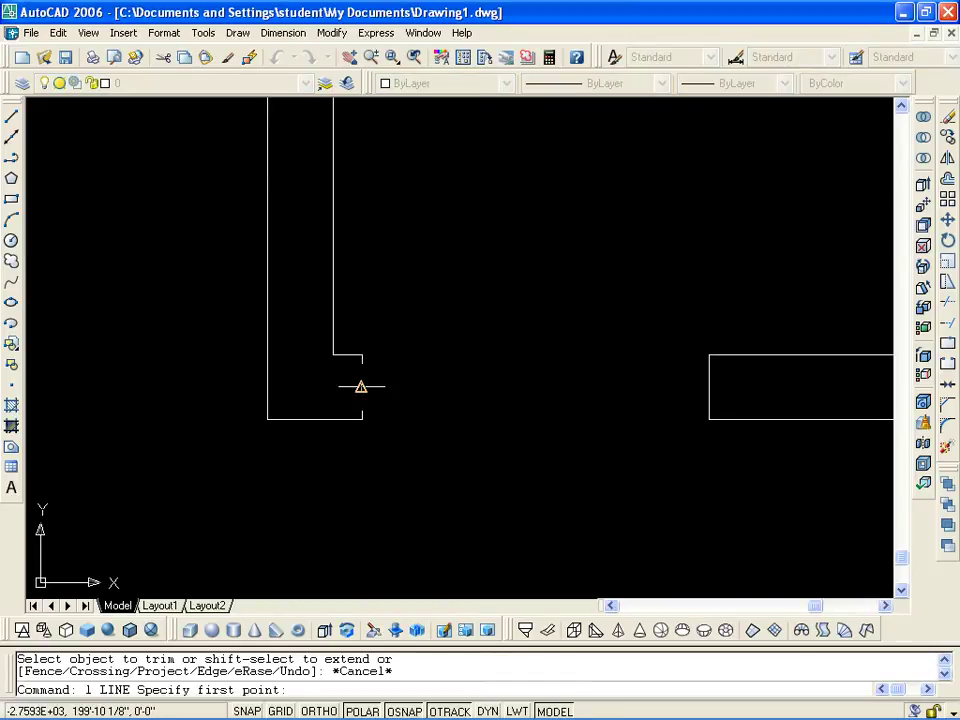
Step: Draw the door line 2" across from the wall end's midpoint, then straight up past the opening
left_click(361, 386)
type("1")
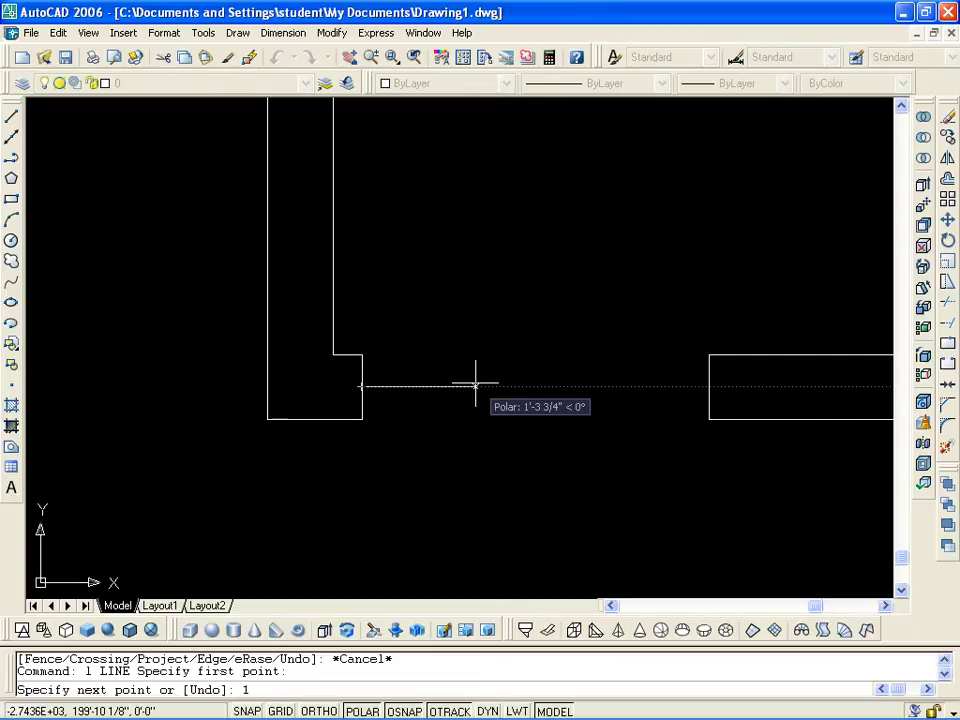
key("BackSpace")
type("2")
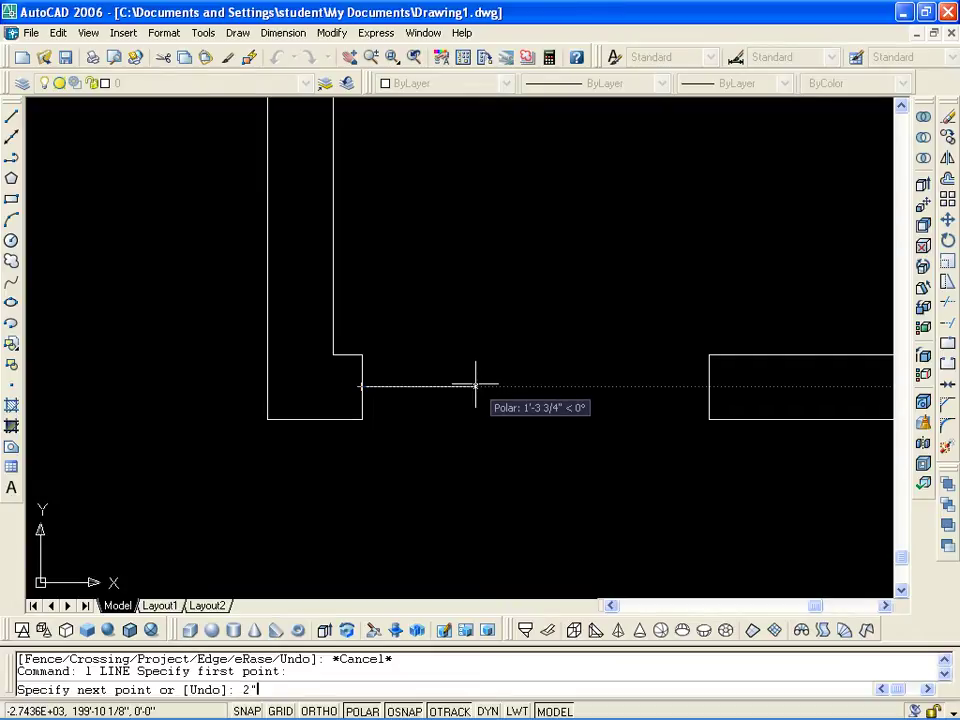
key("Return")
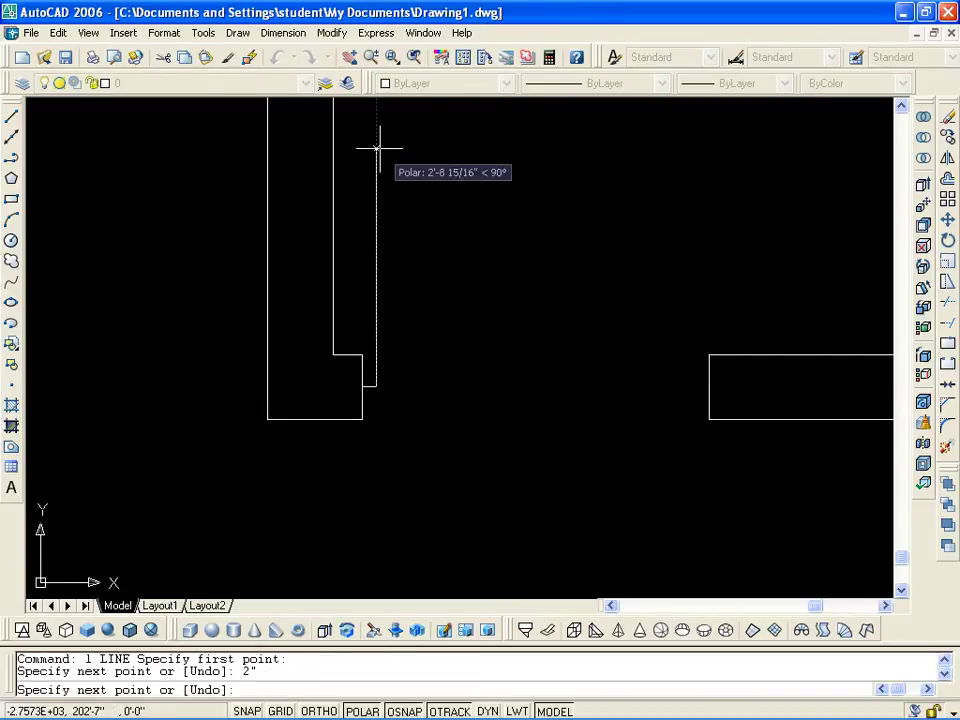
scroll(400, 330, "down", 1)
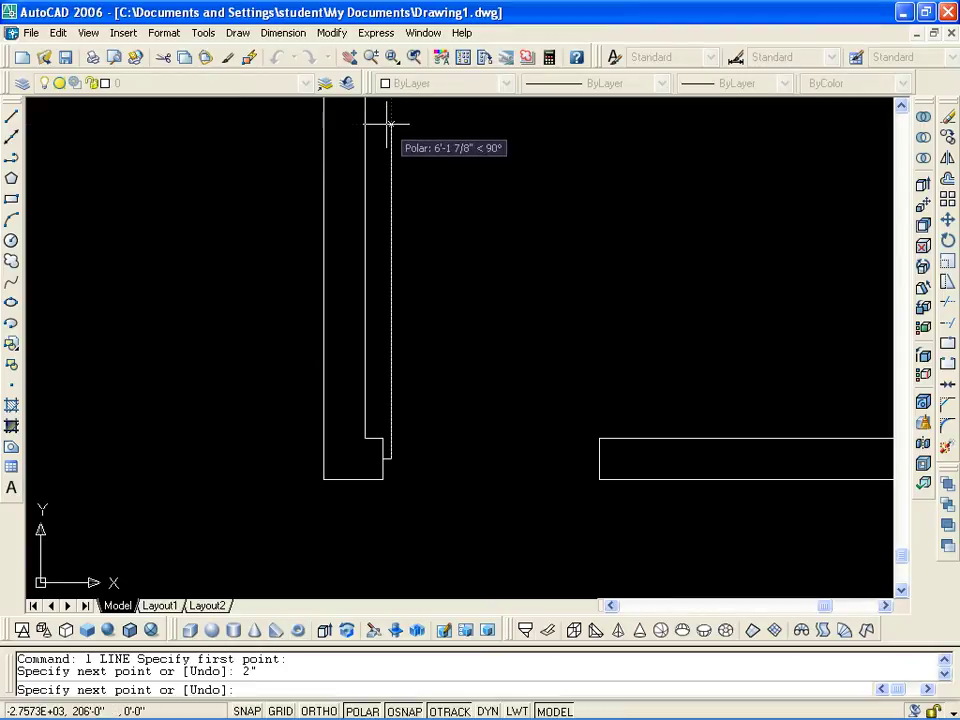
left_click(390, 124)
key("Escape")
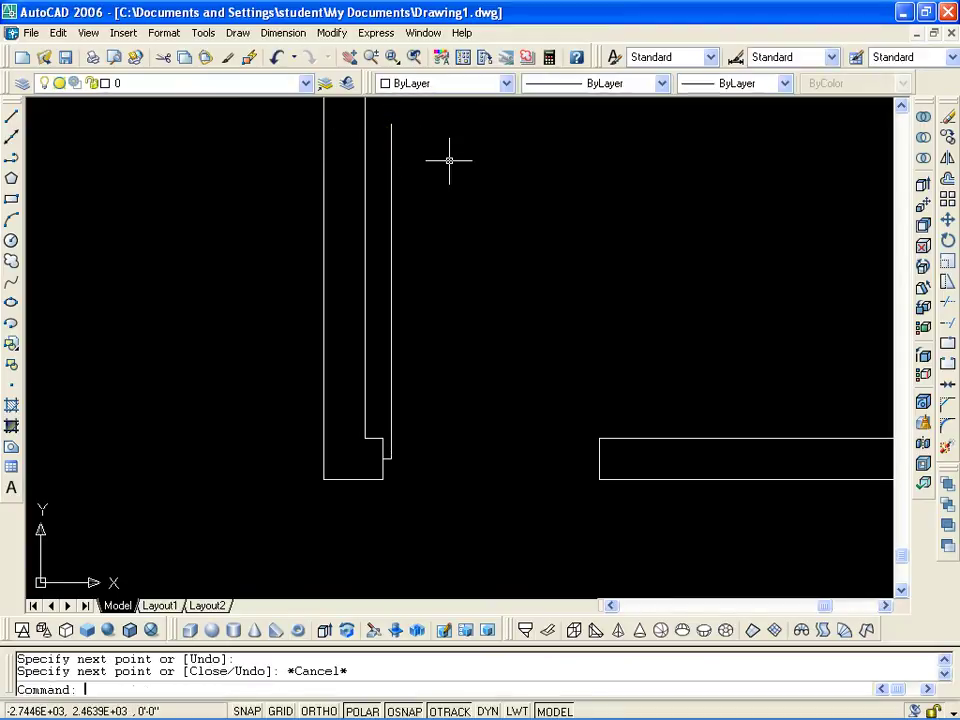
scroll(413, 497, "up", 2)
middle_click_drag(413, 497, 349, 484)
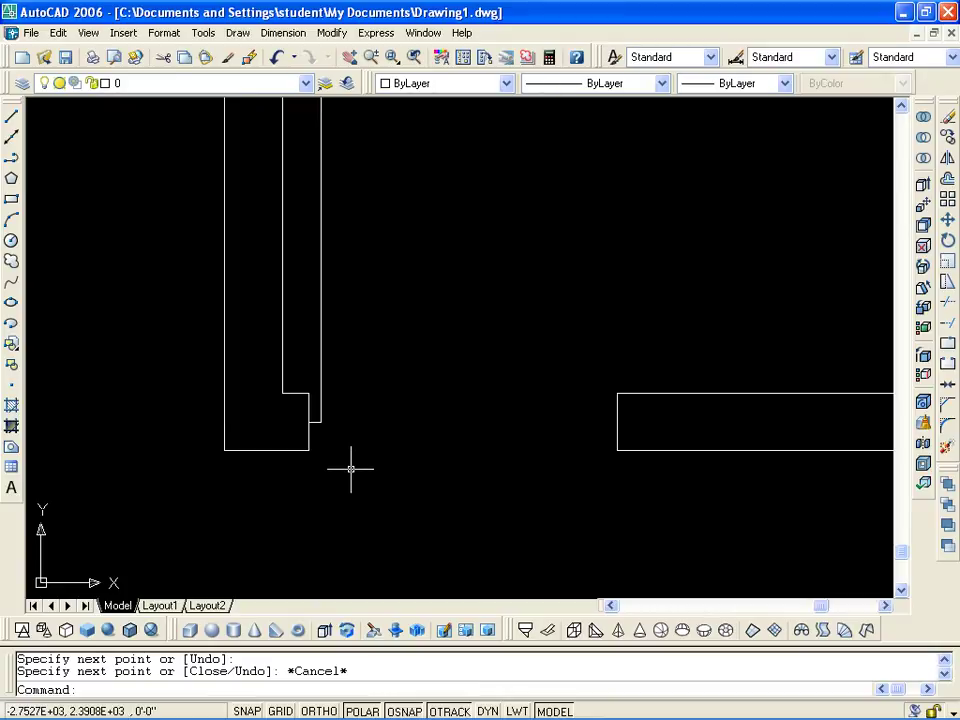
type("c")
Step: Draw a circle centred at the door line's end with radius reaching the far side of the opening
key("Return")
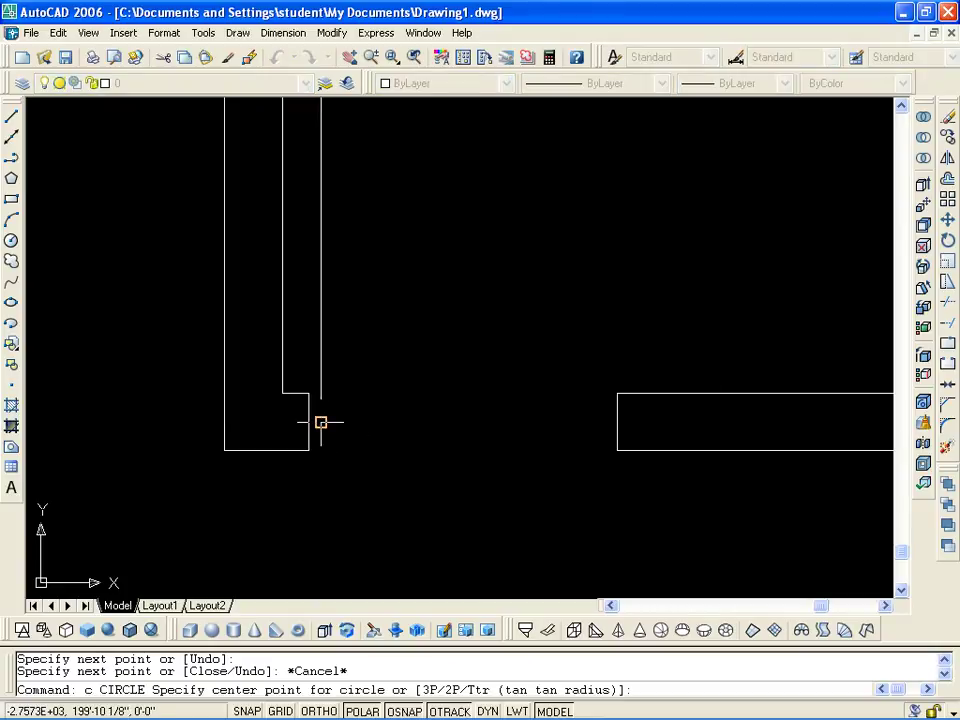
left_click(320, 422)
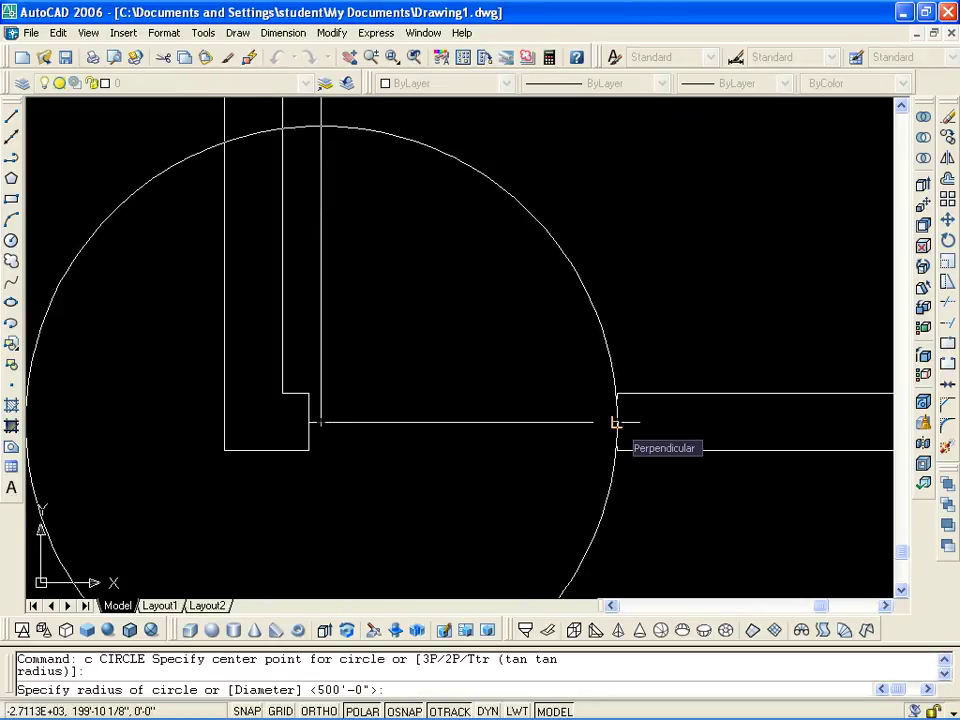
left_click(615, 422)
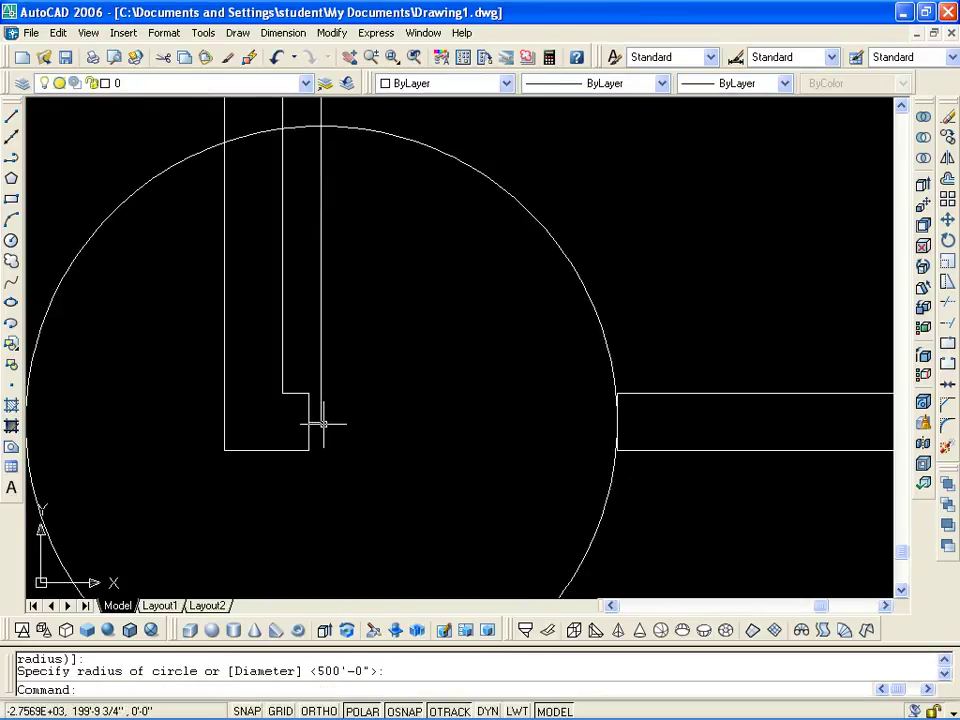
key("Escape")
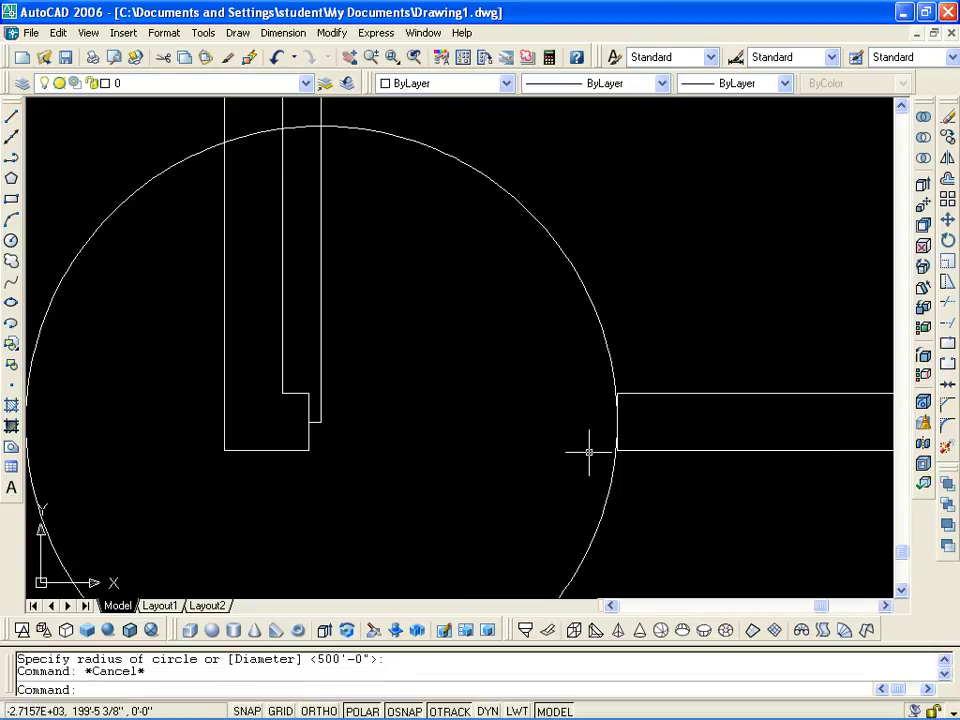
Step: Start TRIM and box-select the circle and wall lines as cutting edges
type("tr")
key("Return")
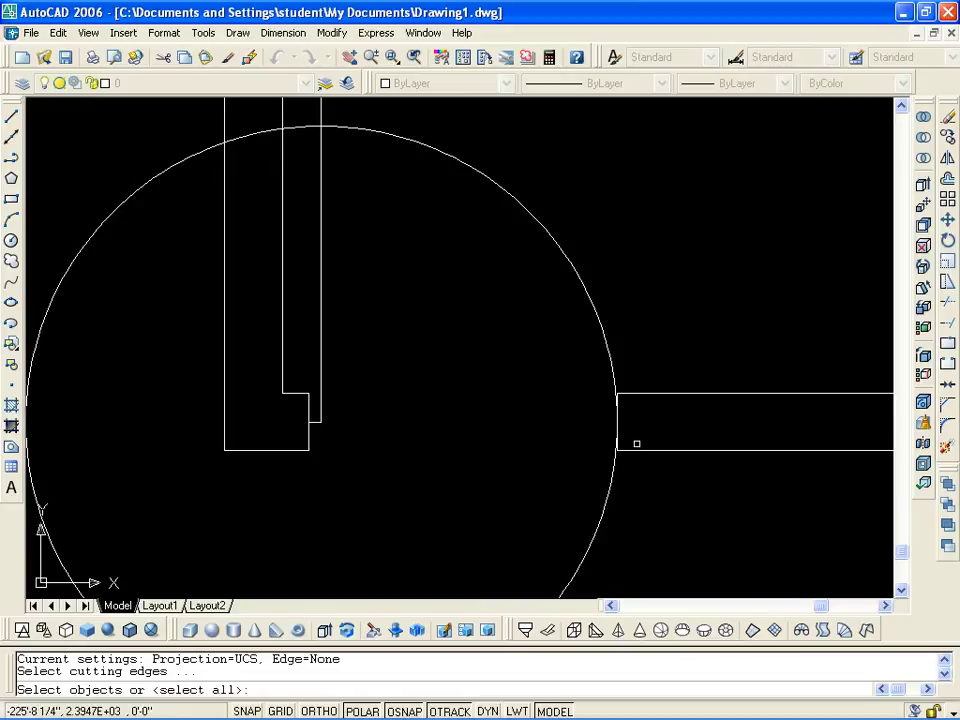
left_click(636, 436)
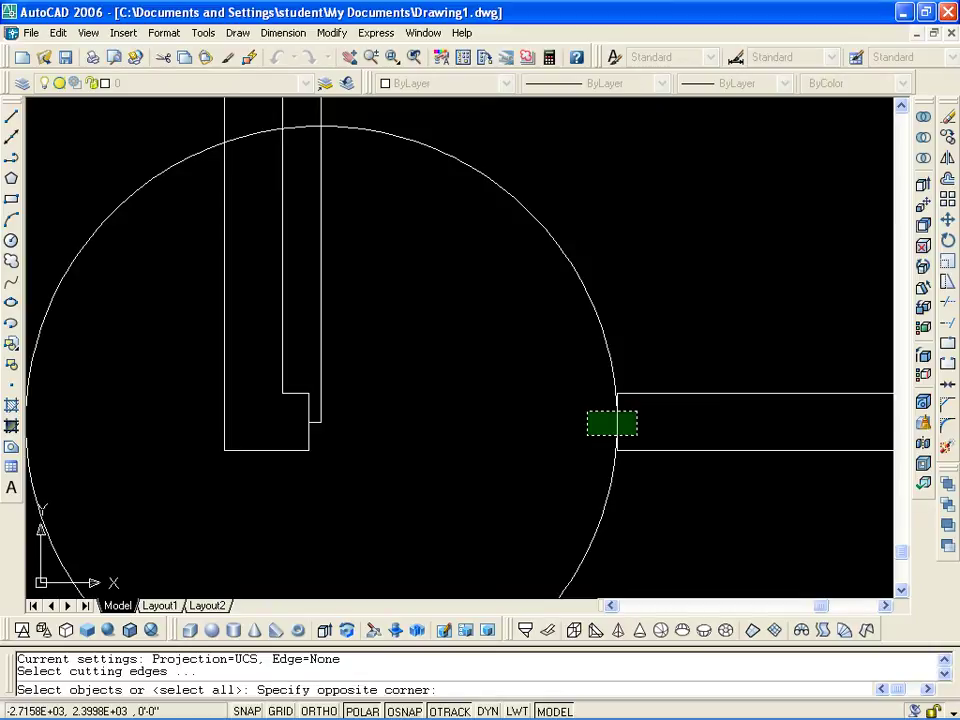
left_click(588, 412)
scroll(587, 409, "down", 2)
middle_click_drag(587, 409, 587, 301)
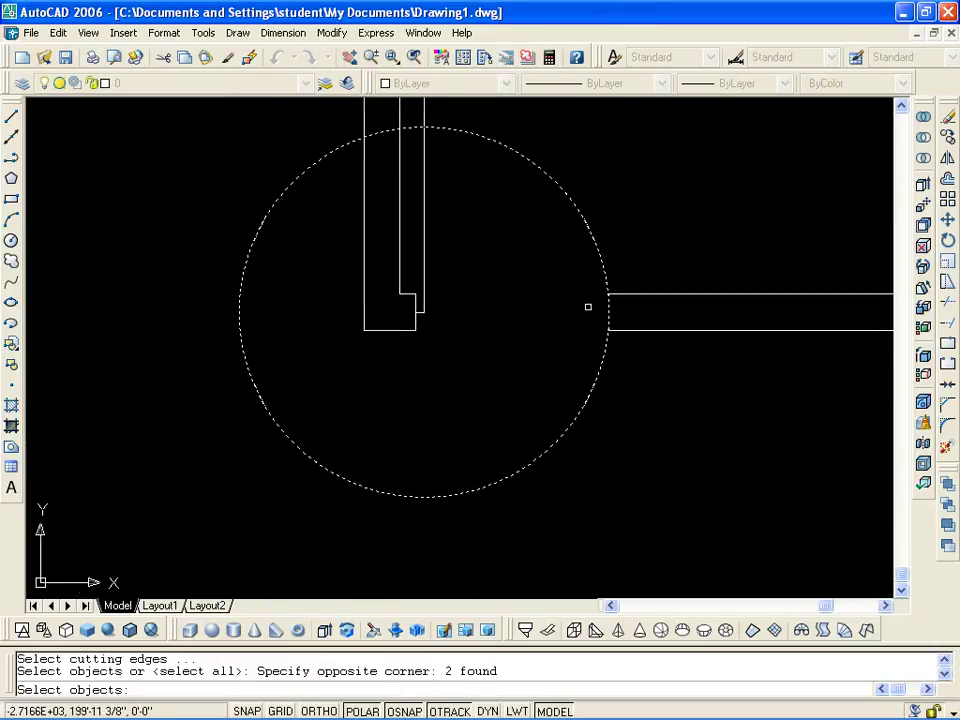
left_click(634, 313)
left_click(598, 306)
scroll(604, 318, "up", 4)
scroll(604, 318, "up", 2)
scroll(645, 253, "up", 2)
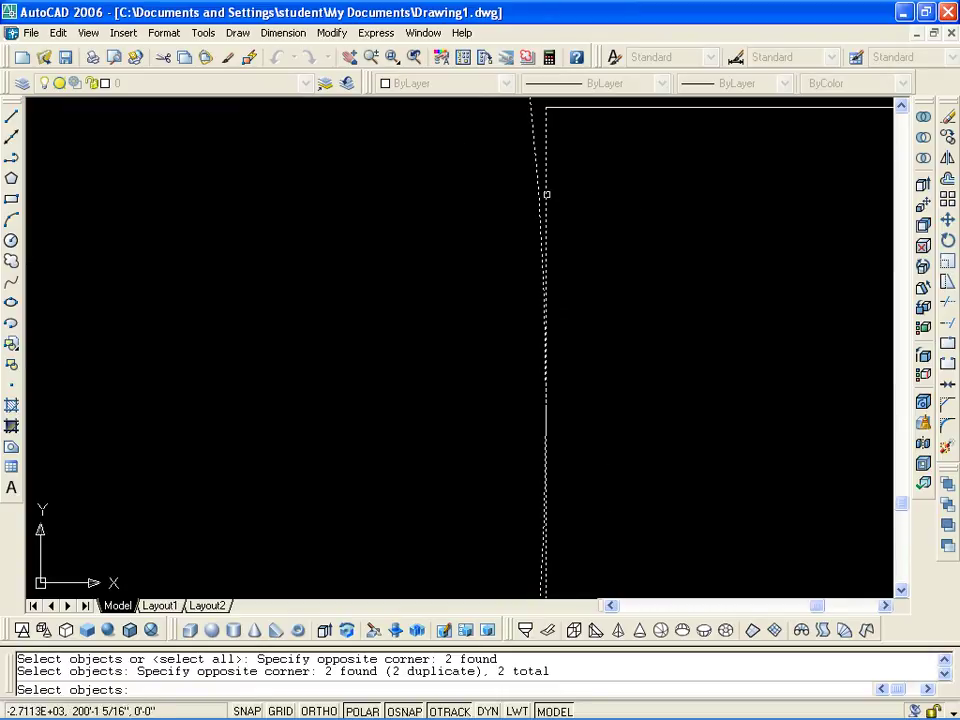
scroll(579, 379, "down", 2)
middle_click_drag(606, 403, 608, 356)
Step: Add the right wall end as an edge, trim the circle to a quarter swing arc, then undo it
left_click(608, 356)
left_click(473, 291)
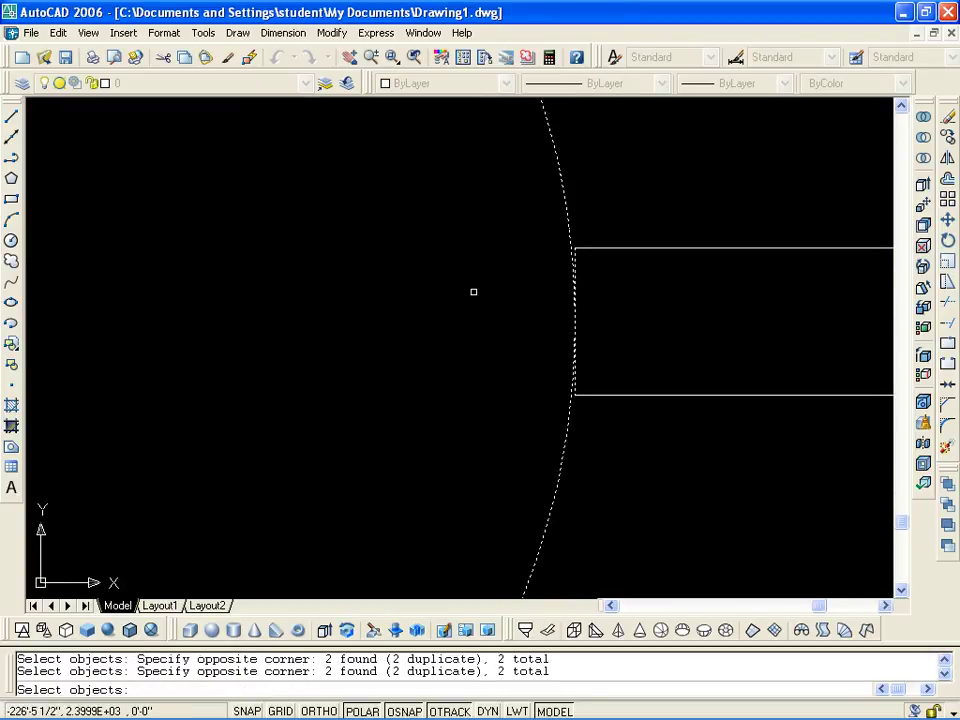
scroll(473, 326, "down", 5)
middle_click_drag(473, 326, 540, 369)
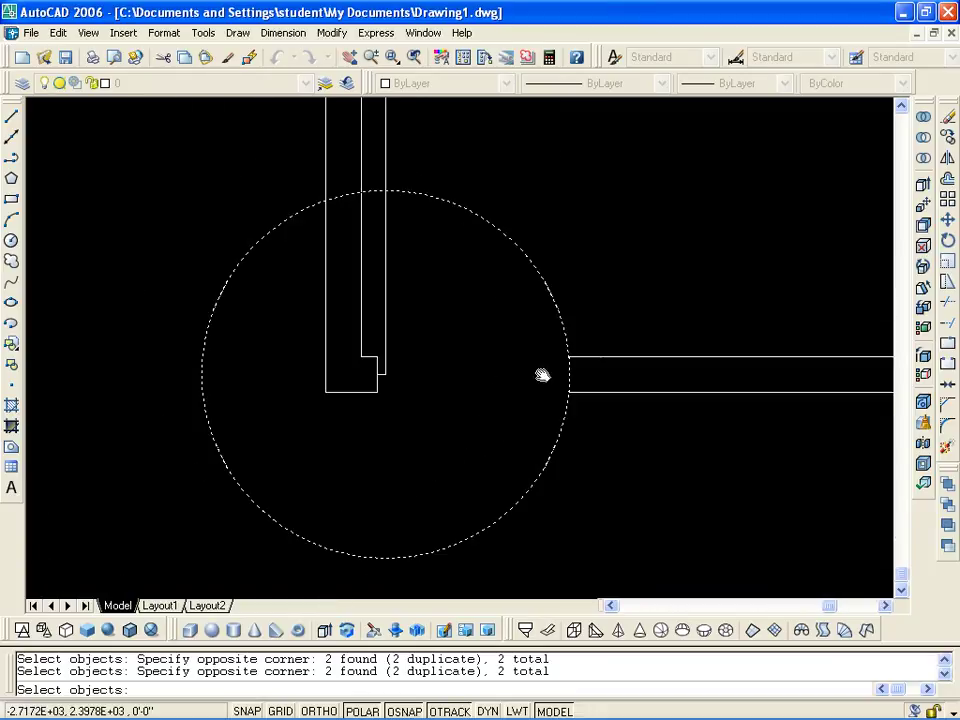
left_click(386, 228)
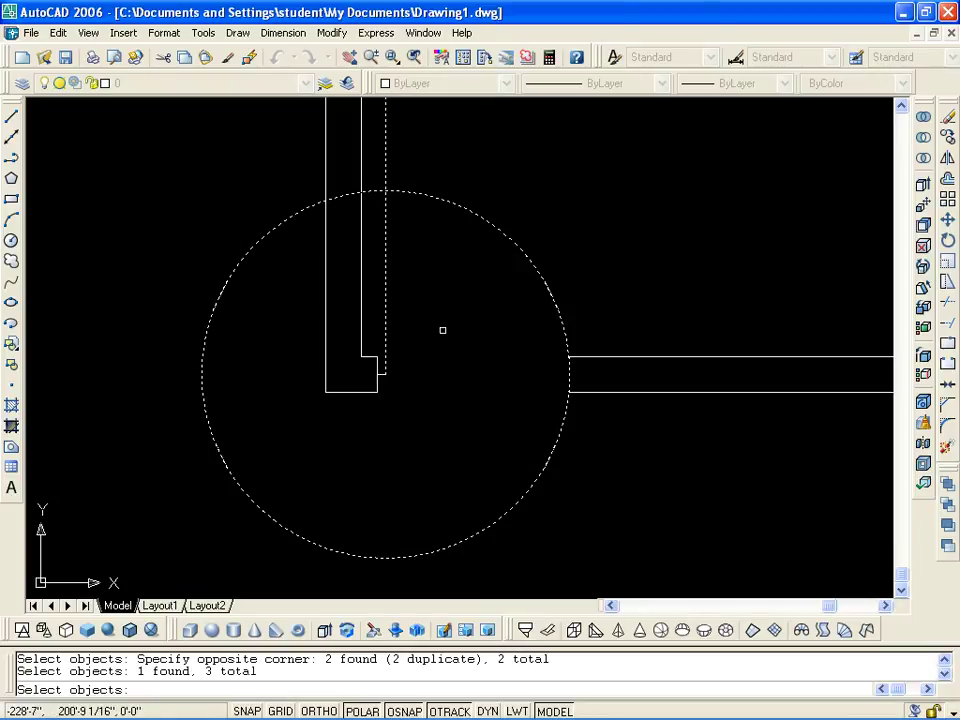
key("Return")
left_click(384, 159)
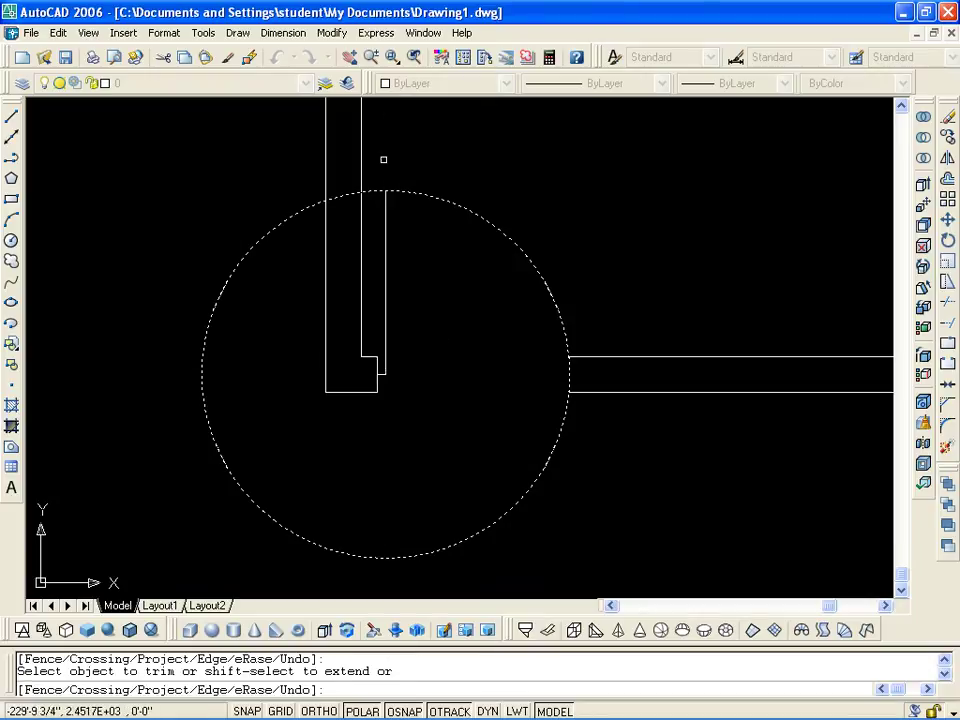
left_click(373, 192)
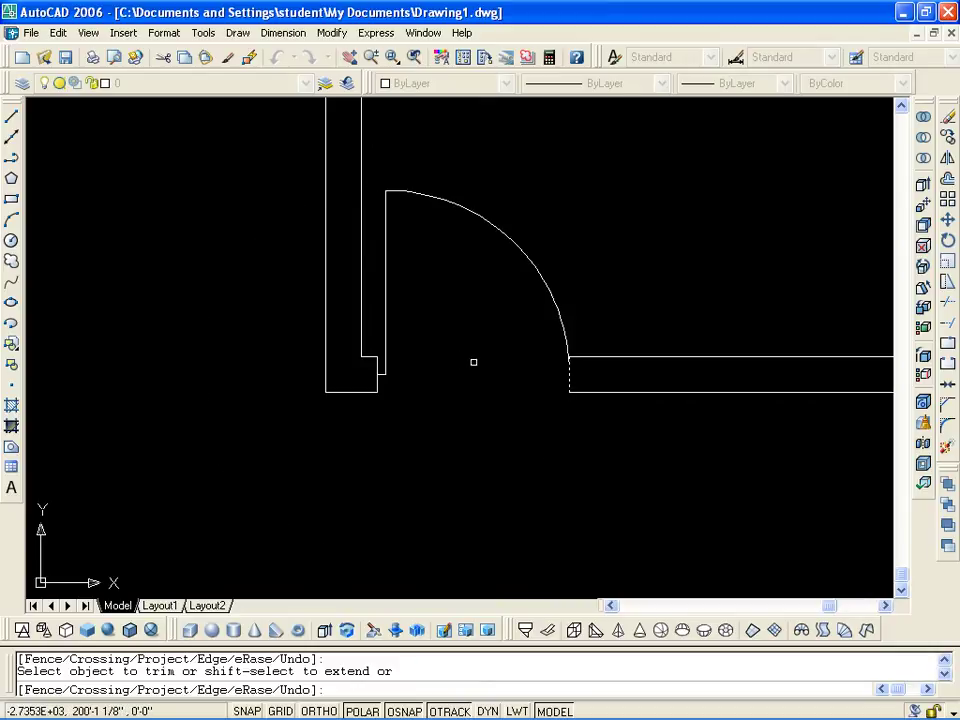
key("ctrl+z")
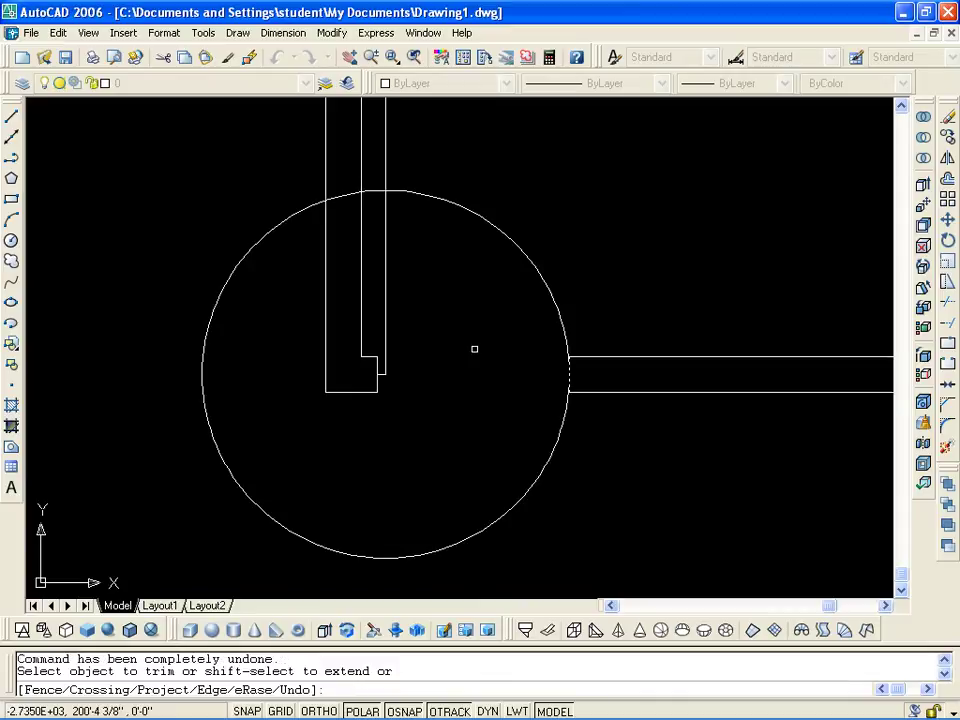
Step: Undo the door circle and the door leaf line
key("Escape")
key("ctrl+z")
key("ctrl+z")
key("ctrl+z")
key("ctrl+z")
key("ctrl+z")
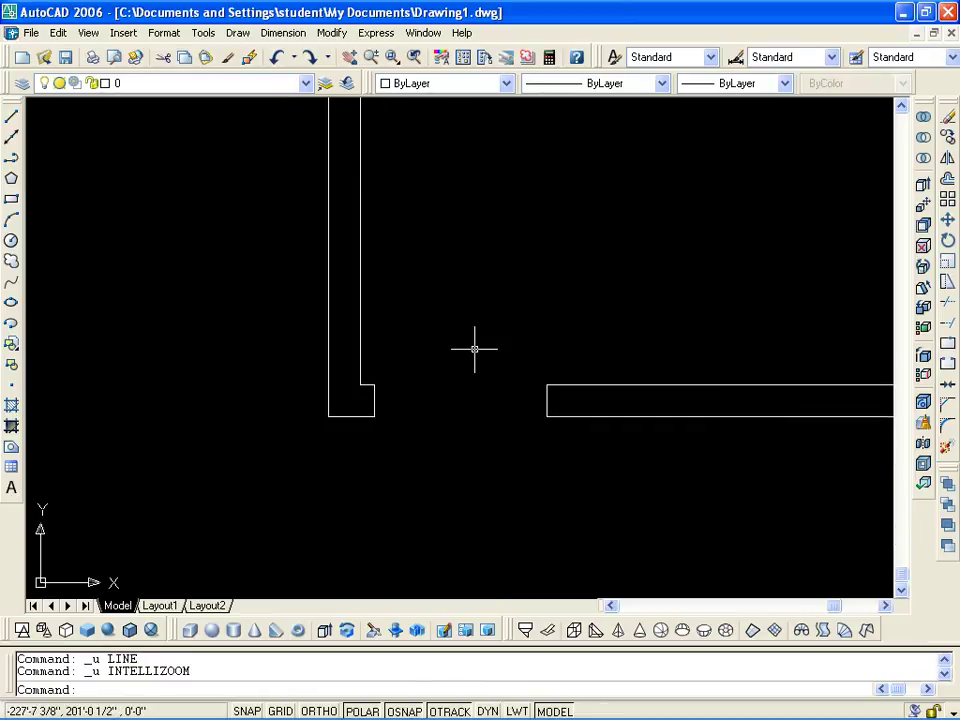
key("Escape")
scroll(411, 407, "up", 4)
middle_click_drag(411, 407, 381, 342)
scroll(381, 342, "down", 2)
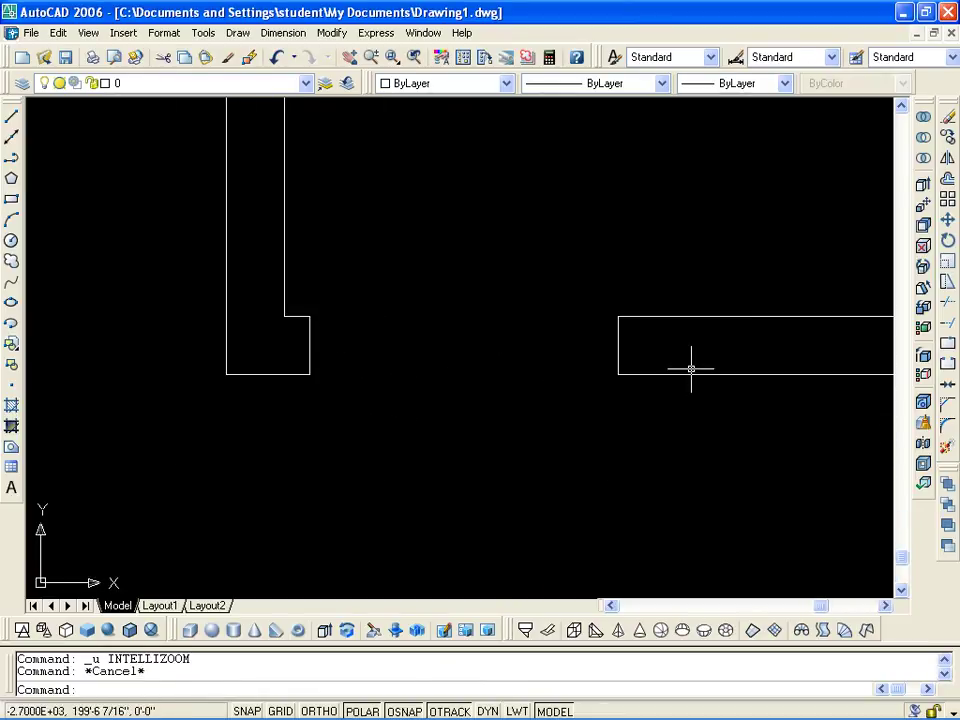
Step: Redraw the door leaf as a 2-inch jog from the wall end, then a vertical line
type("l")
key("Return")
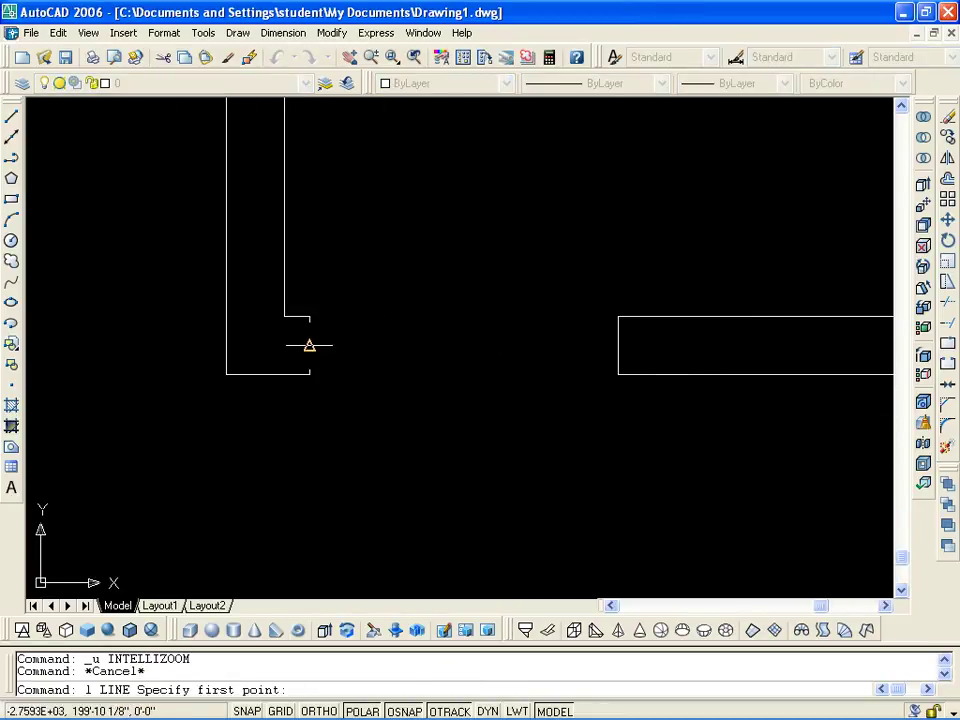
left_click(309, 345)
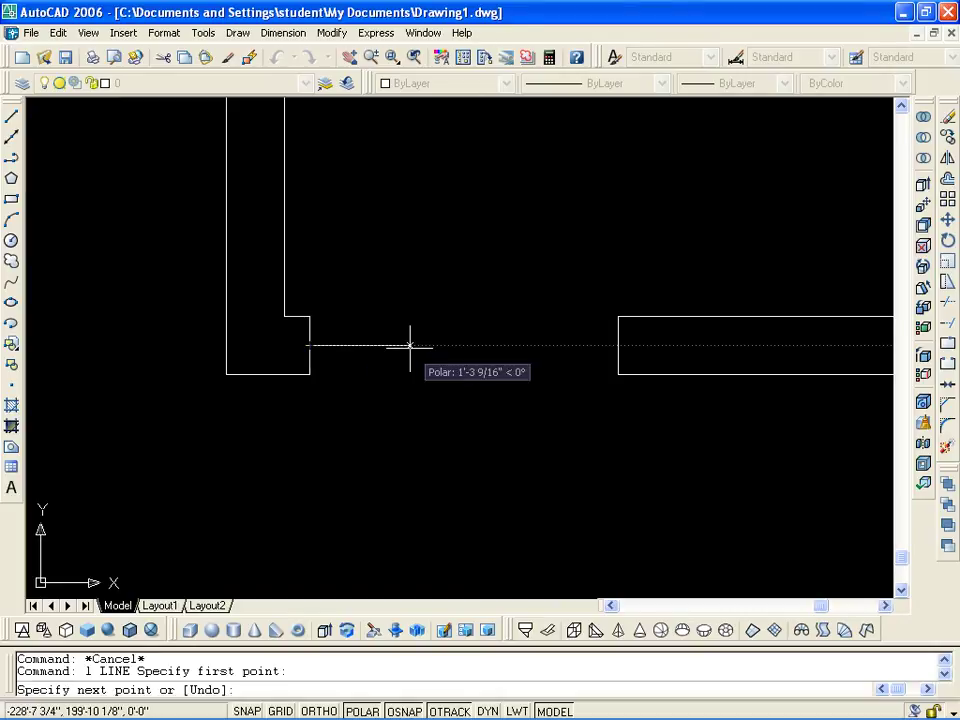
type("2\"")
key("Return")
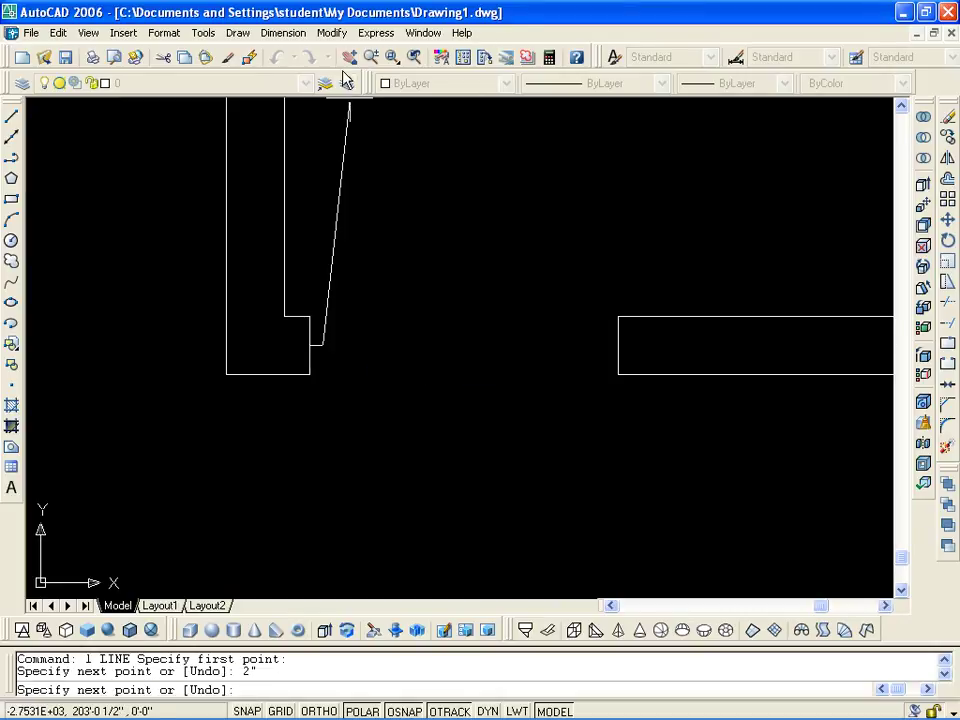
scroll(354, 388, "down", 2)
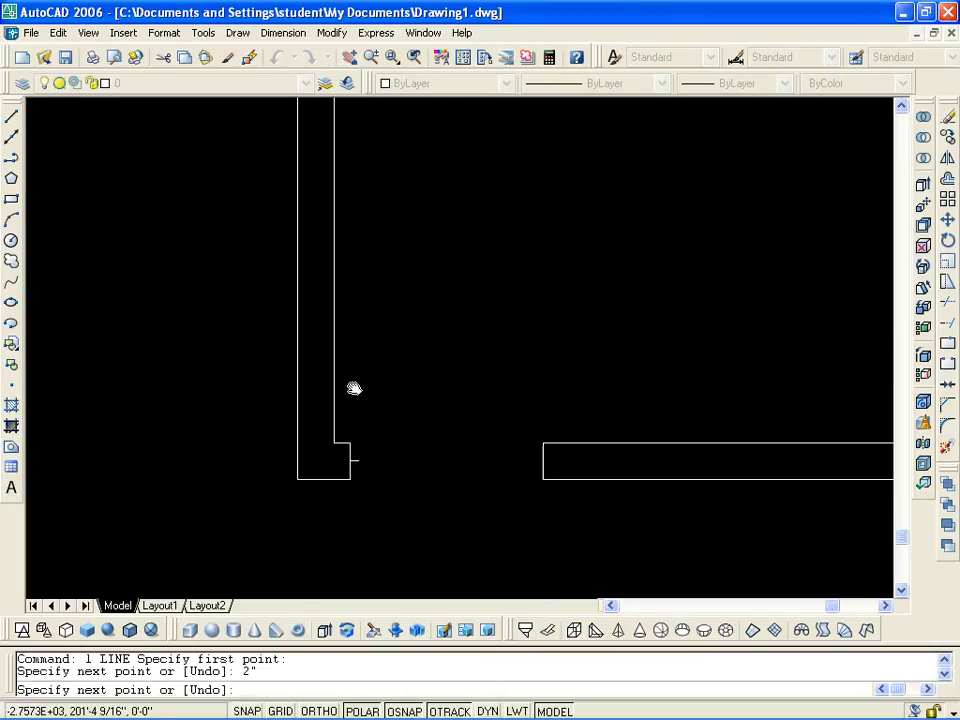
left_click(373, 198)
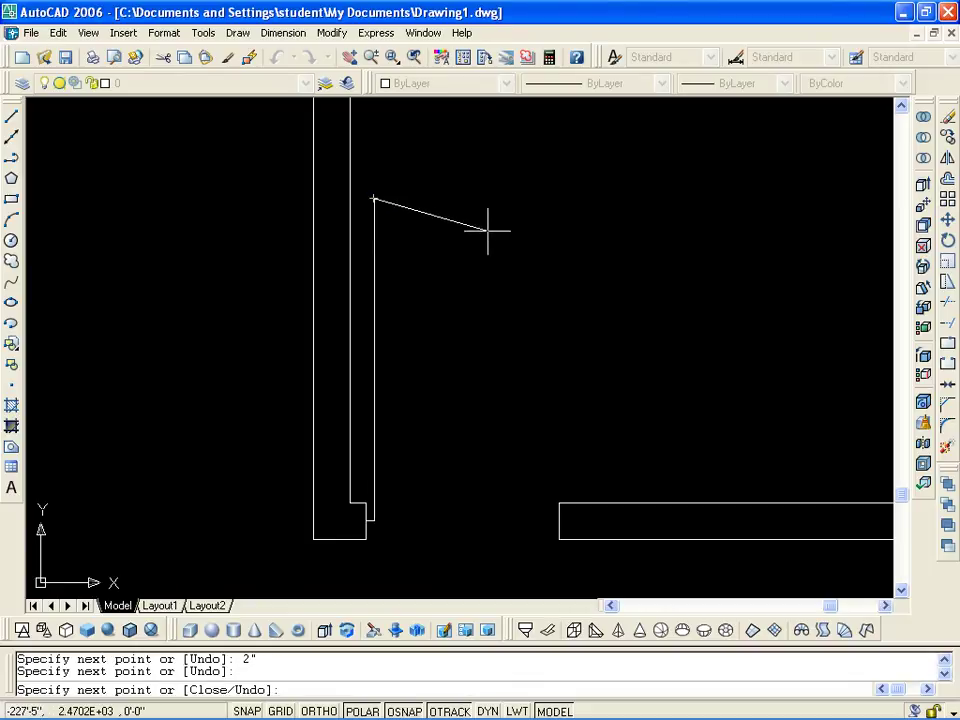
key("Escape")
Step: Cancel a stray line and delete the misplaced vertical door leaf line
scroll(392, 250, "down", 2)
type("l")
key("Return")
left_click(236, 389)
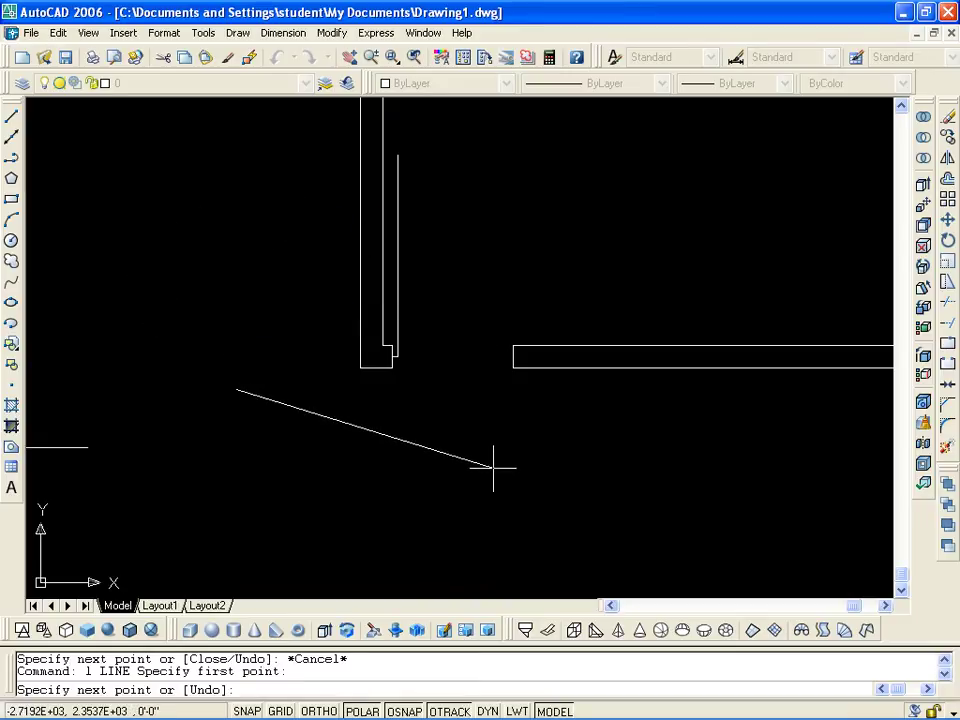
key("Escape")
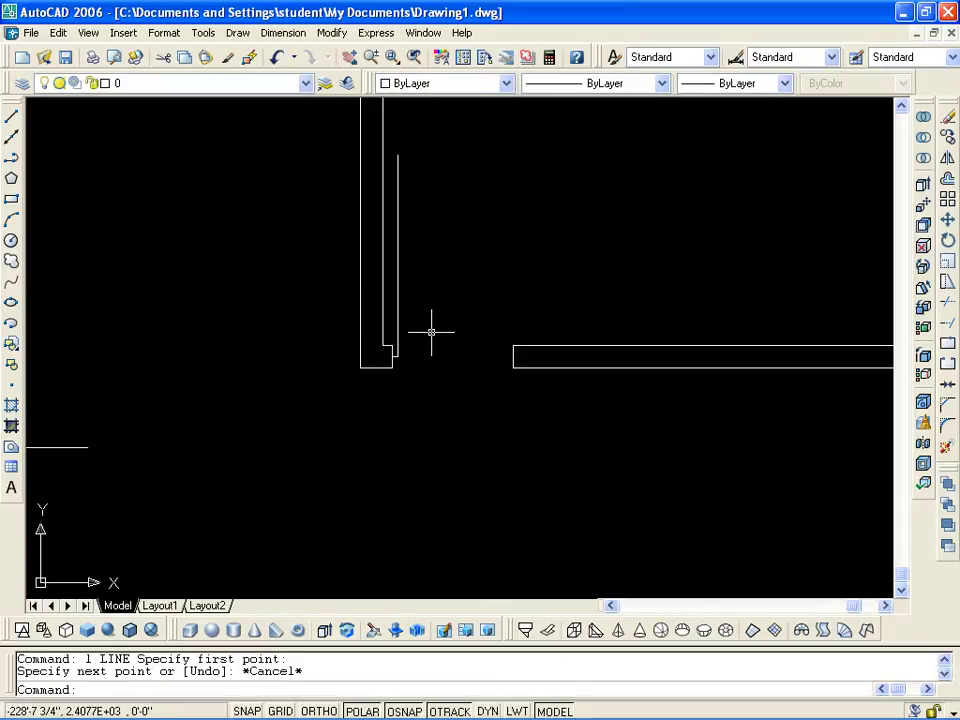
left_click(398, 280)
key("Delete")
scroll(354, 323, "up", 3)
scroll(293, 273, "up", 3)
Step: Delete the leftover stub line and turn on ORTHO with F8
left_click(272, 260)
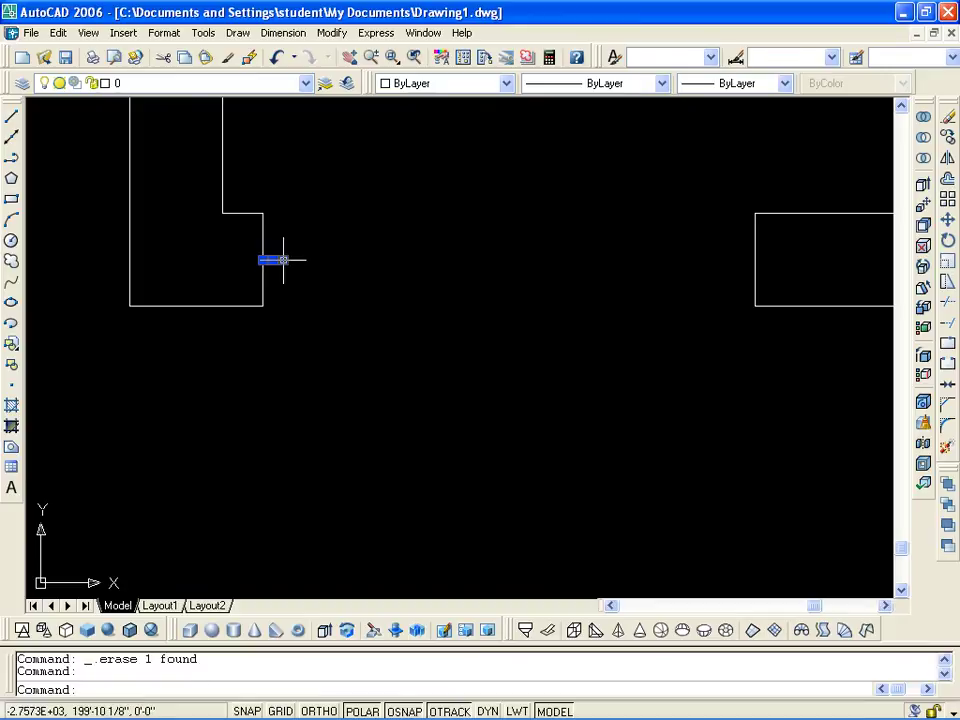
key("Delete")
middle_click_drag(272, 274, 418, 373)
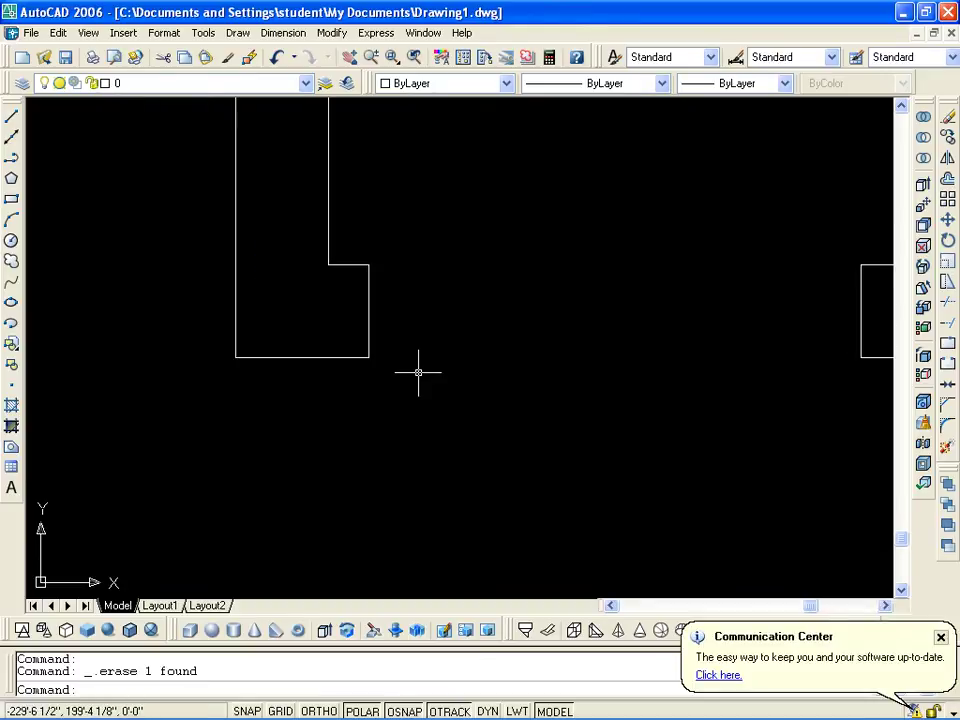
key("F8")
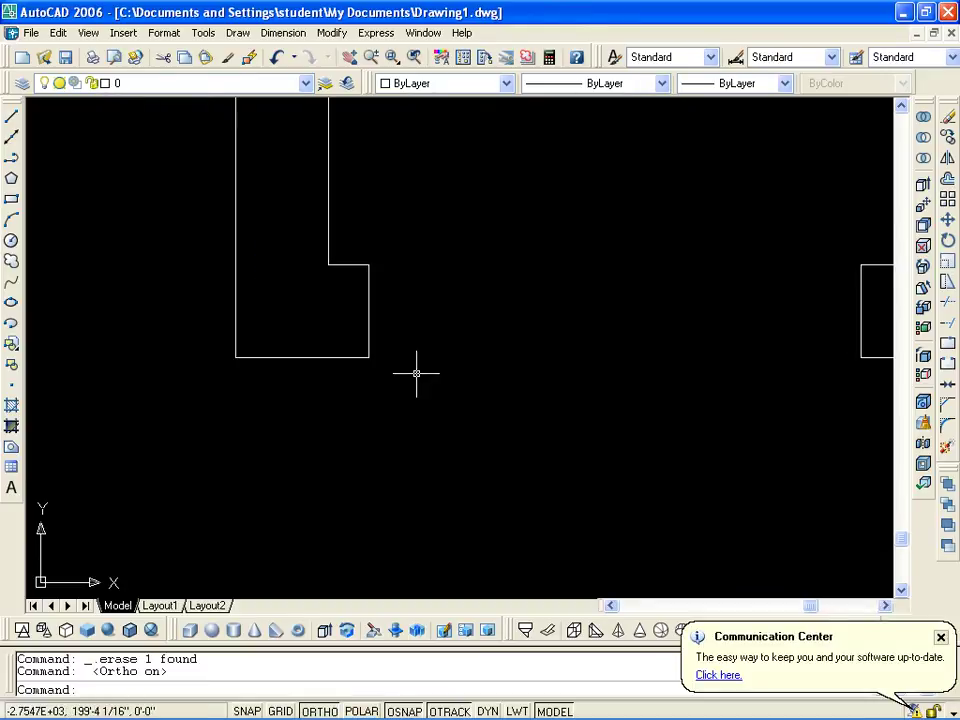
Step: Draw the door leaf 2" right from the wall end's edge, then straight up
type("l")
key("Return")
left_click(369, 311)
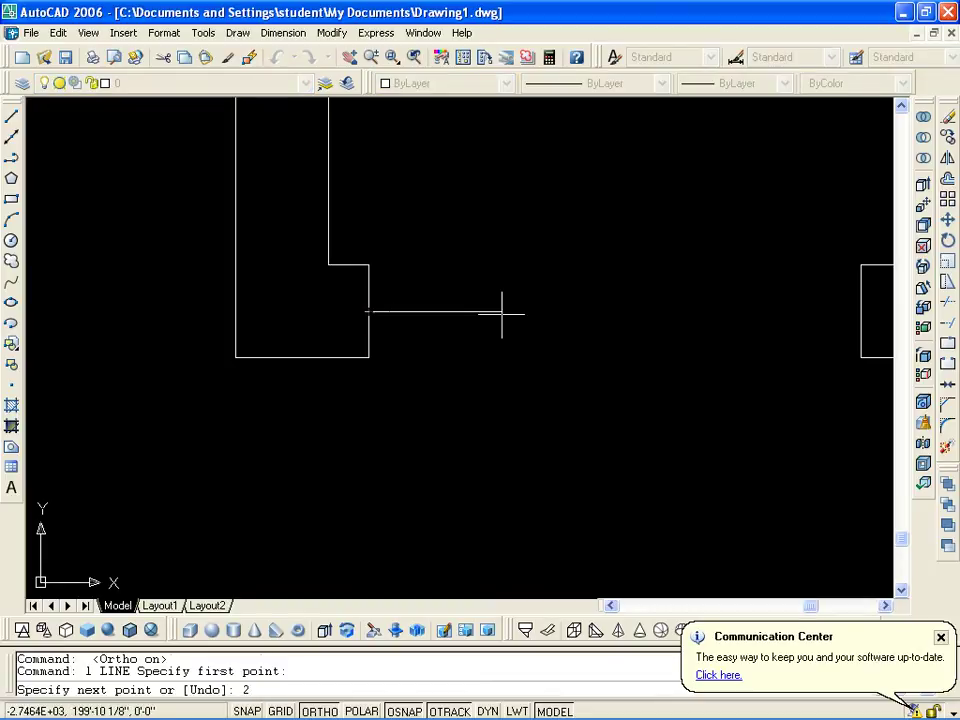
key("Return")
scroll(411, 424, "down", 3)
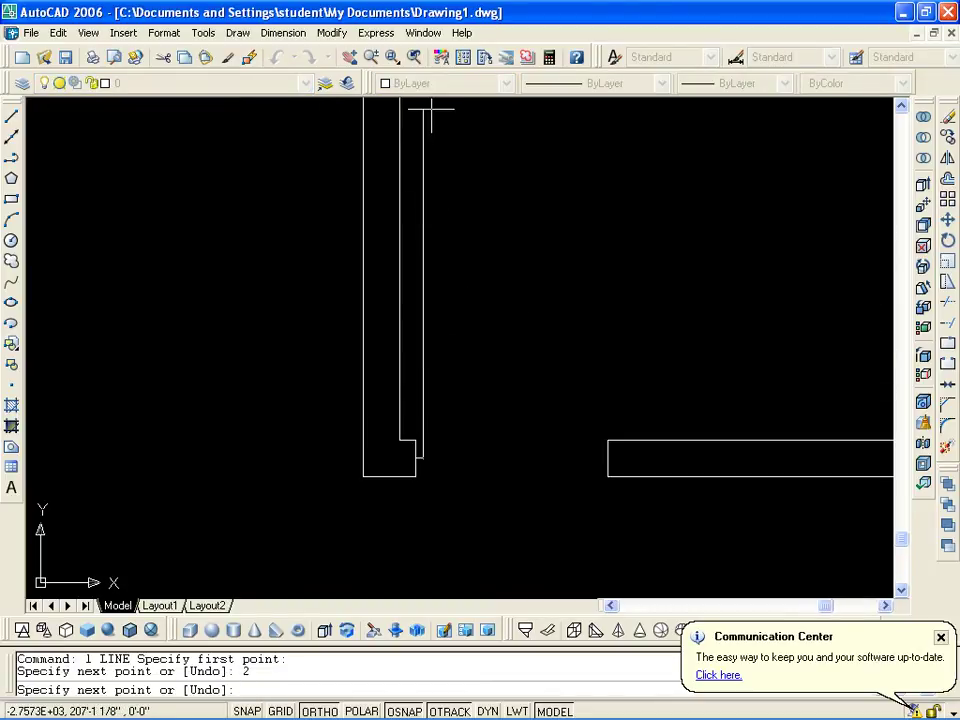
left_click(423, 162)
key("Escape")
scroll(439, 428, "up", 5)
middle_click_drag(439, 428, 318, 255)
Step: Draw a circle centred at the door leaf's base with radius to the opposite wall end
type("c")
key("Return")
left_click(222, 287)
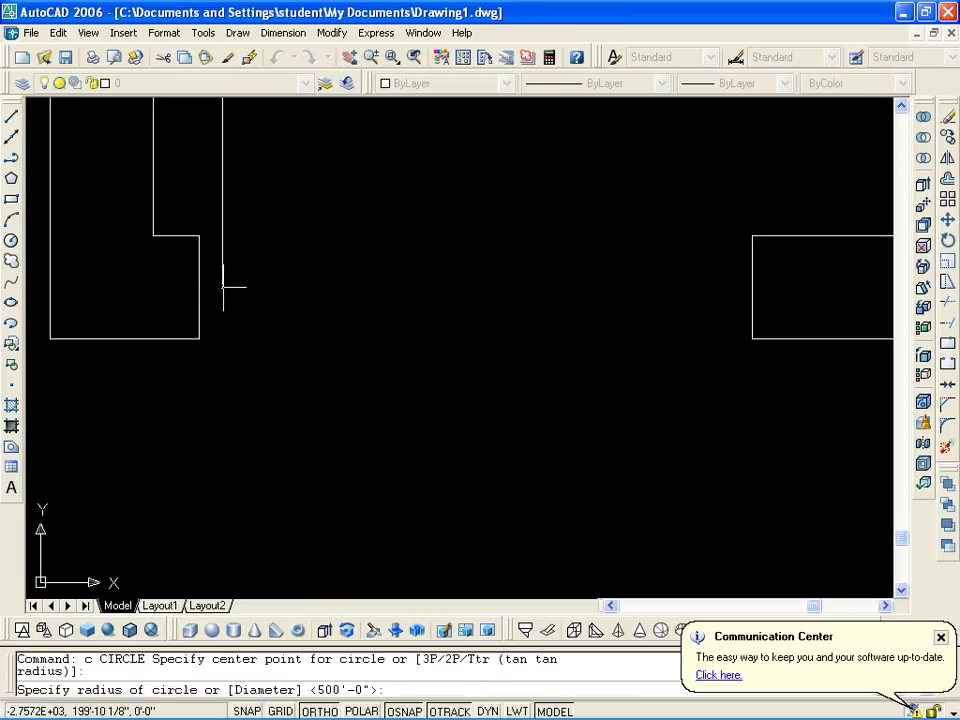
left_click(751, 288)
key("Escape")
scroll(443, 357, "down", 5)
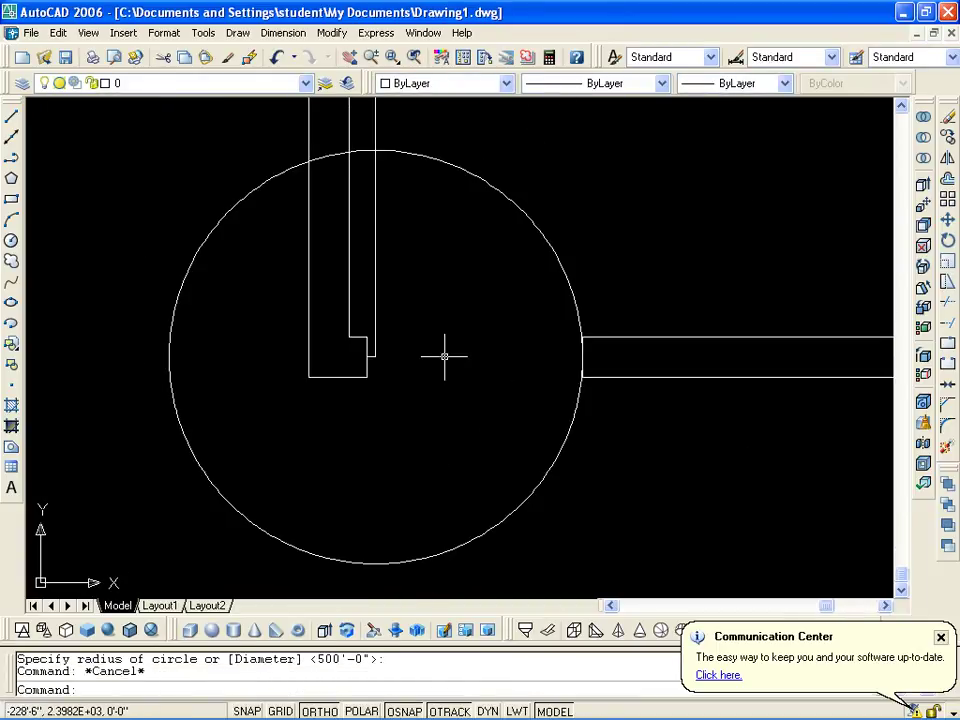
type("tr")
key("Return")
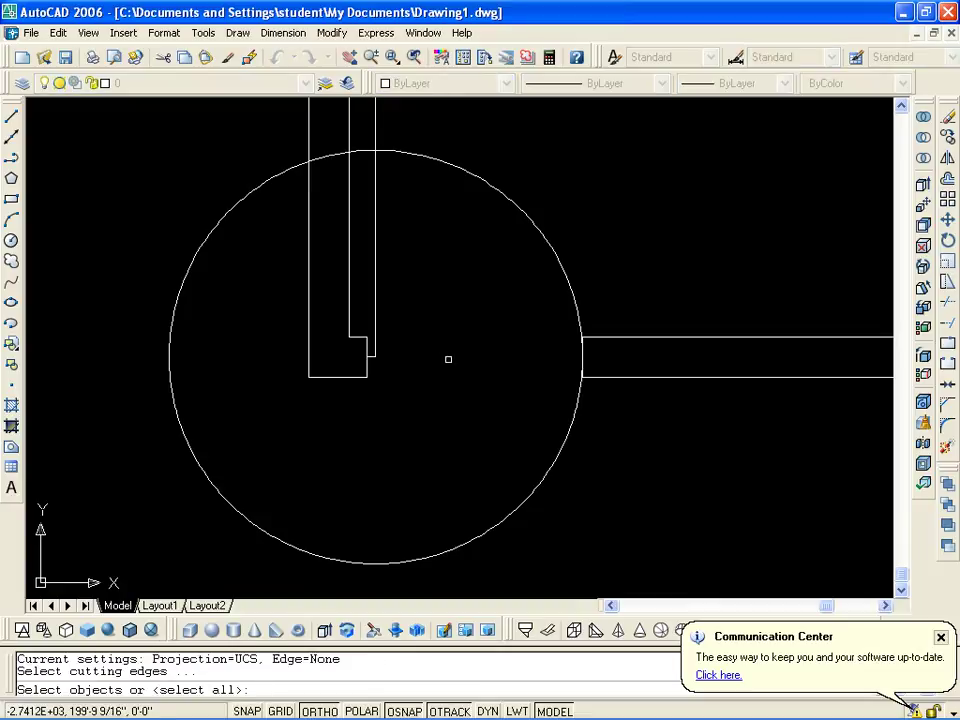
Step: Use the circle, wall and door leaf as cutting edges and trim the leaf above the circle
left_click(591, 360)
left_click(568, 345)
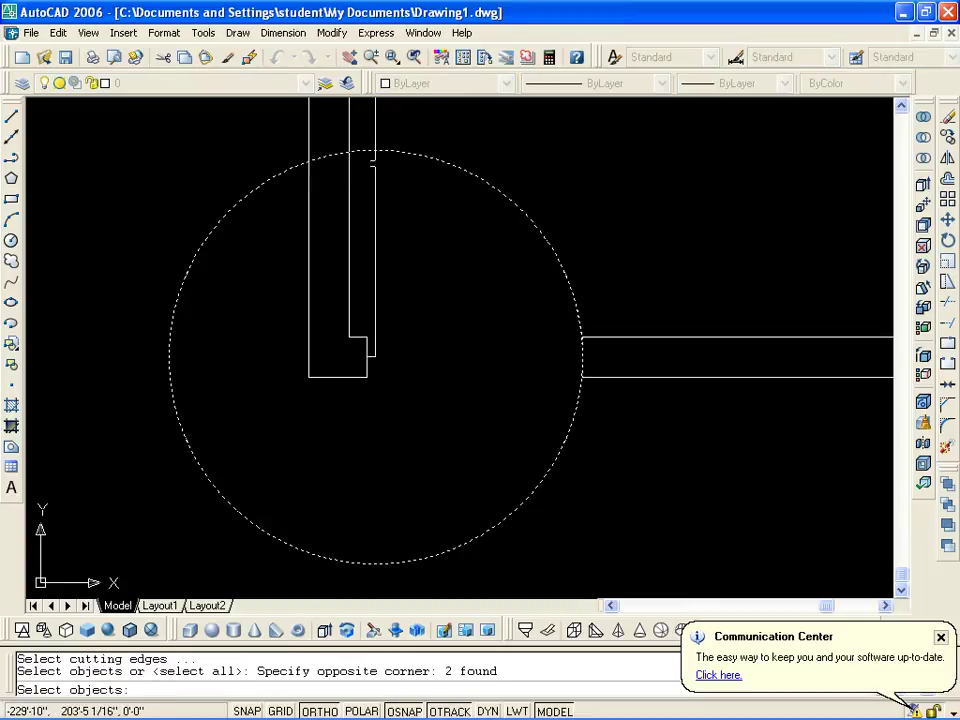
left_click(373, 163)
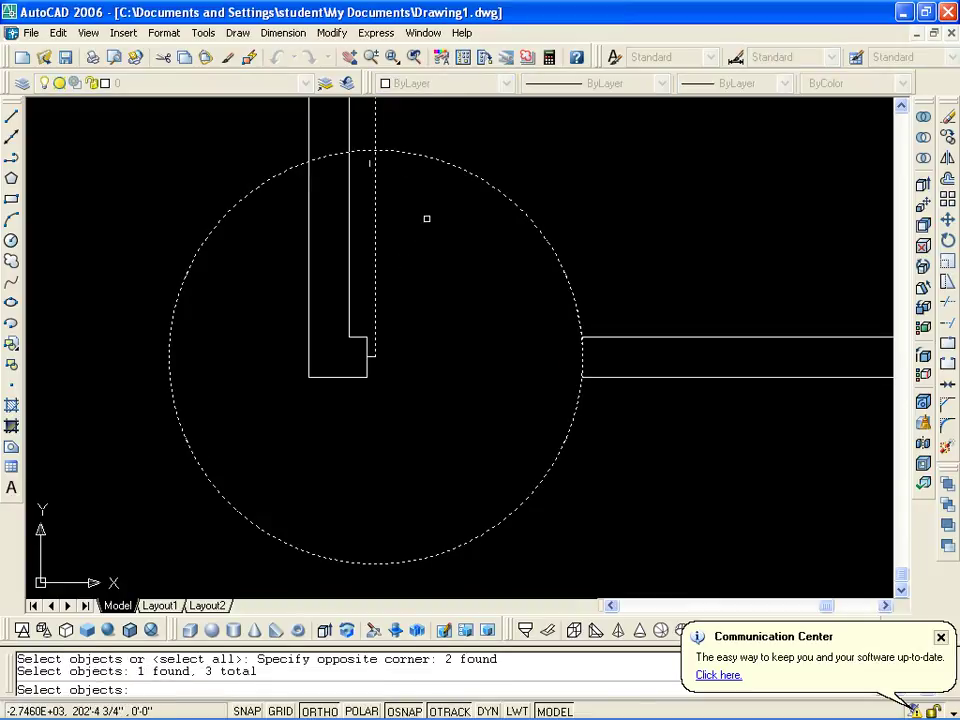
key("Return")
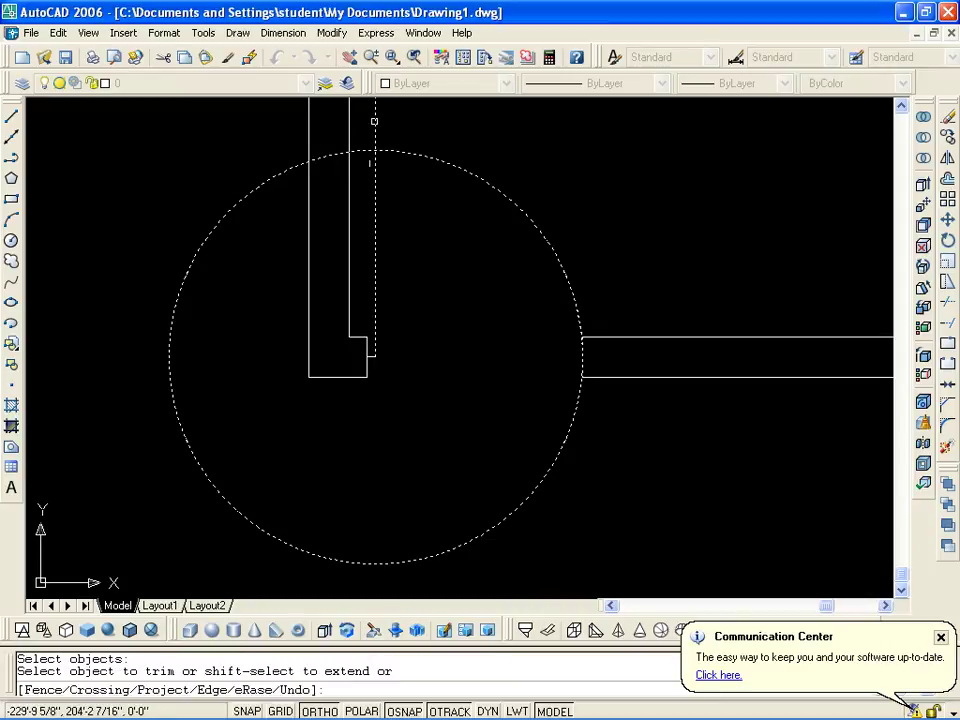
left_click(374, 121)
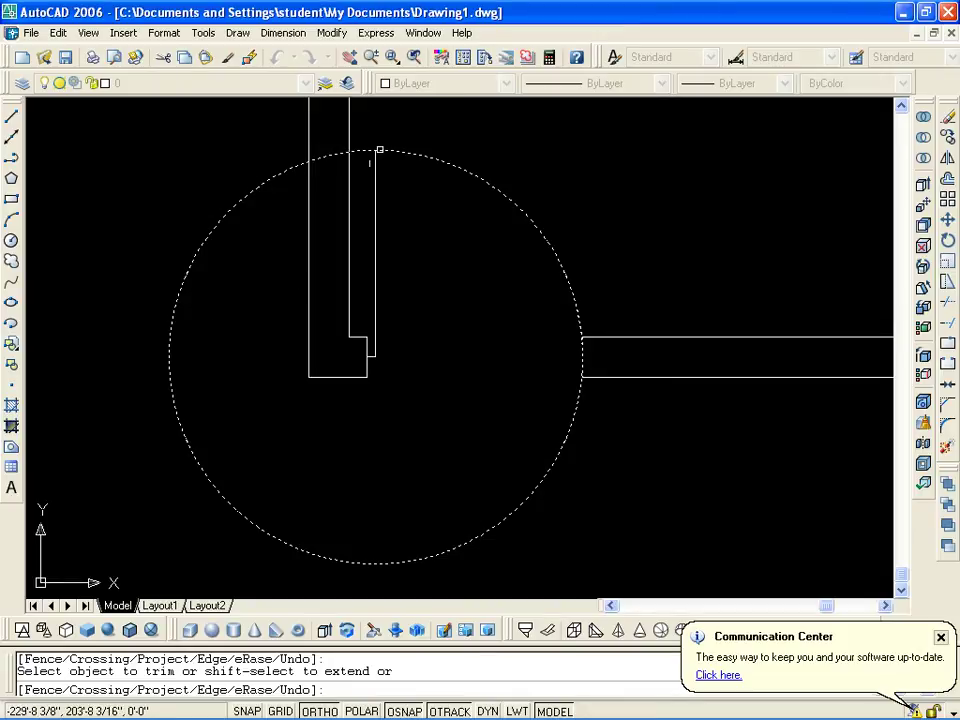
Step: Extend the short door line up to meet the circle
scroll(609, 366, "up", 2)
scroll(520, 280, "up", 3)
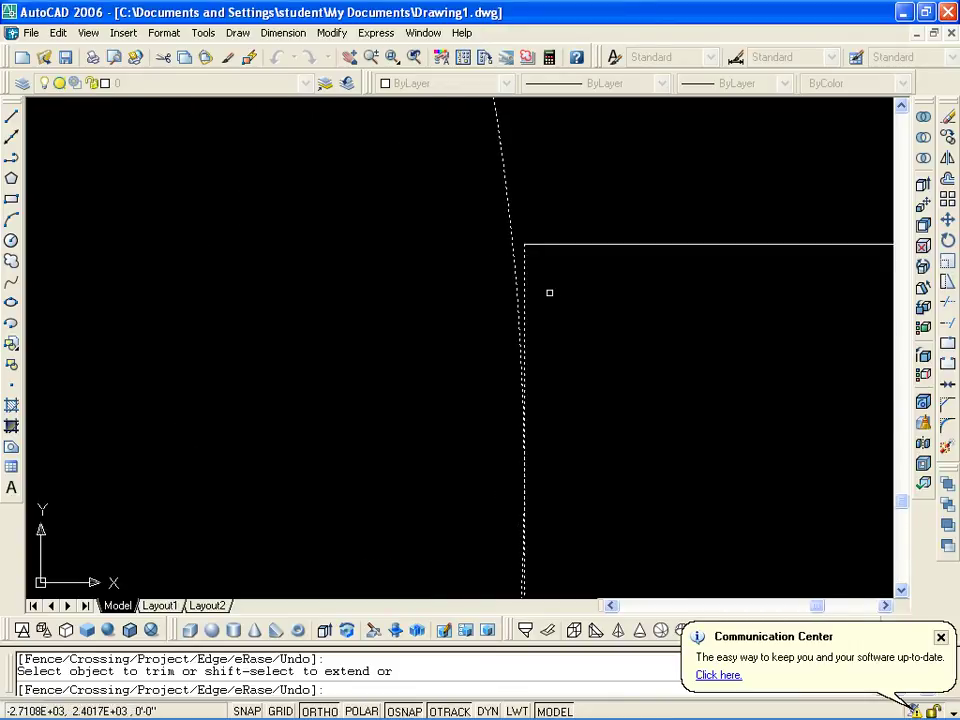
scroll(493, 266, "down", 2)
scroll(500, 300, "up", 2)
scroll(521, 347, "down", 1)
scroll(521, 347, "down", 1)
scroll(568, 287, "down", 1)
scroll(553, 369, "down", 2)
scroll(619, 506, "down", 1)
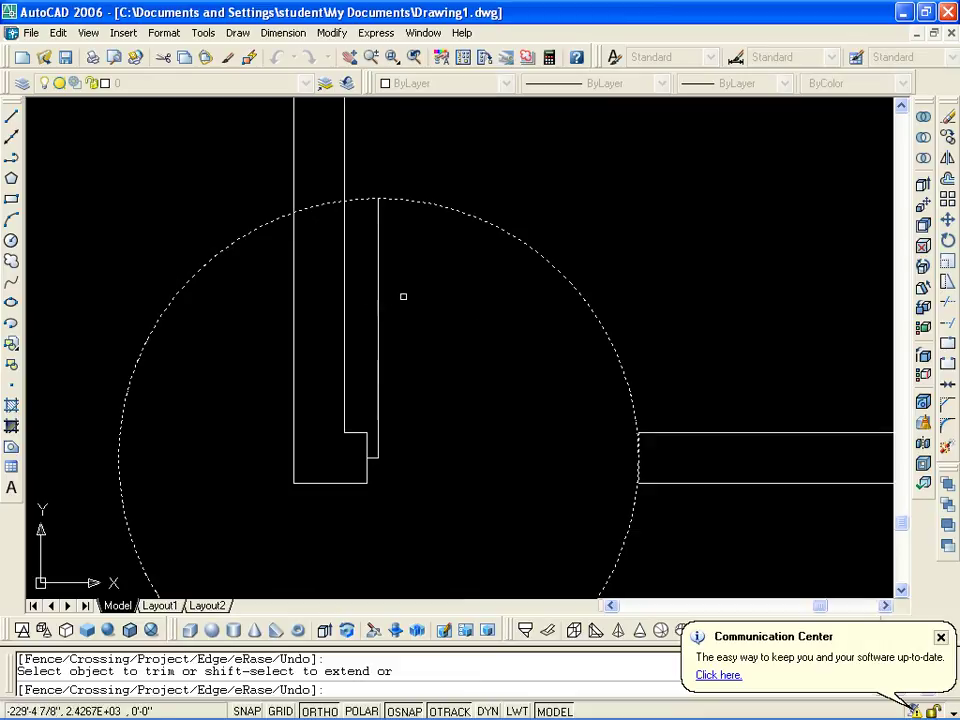
mouse_move(647, 464)
middle_mouse_down()
mouse_move(580, 464)
mouse_move(622, 456)
middle_mouse_up()
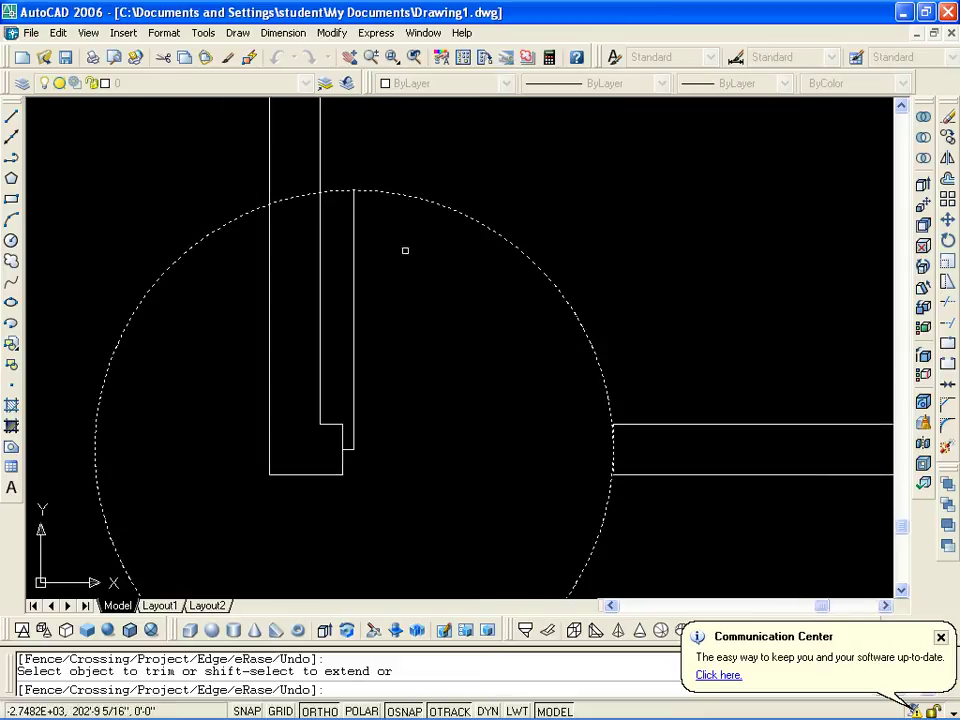
left_click(353, 191, "shift")
Step: Cut away the unwanted part of the circle, leaving only the quarter arc, and end TRIM
scroll(620, 450, "up", 2)
scroll(620, 450, "up", 4)
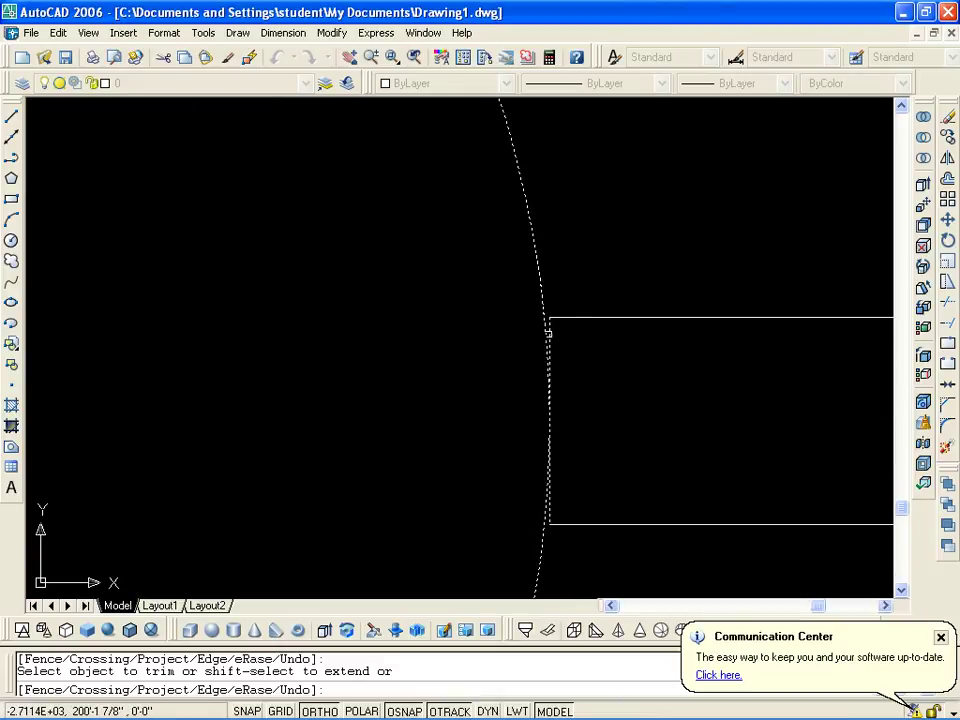
scroll(356, 317, "down", 6)
middle_click_drag(356, 317, 600, 360)
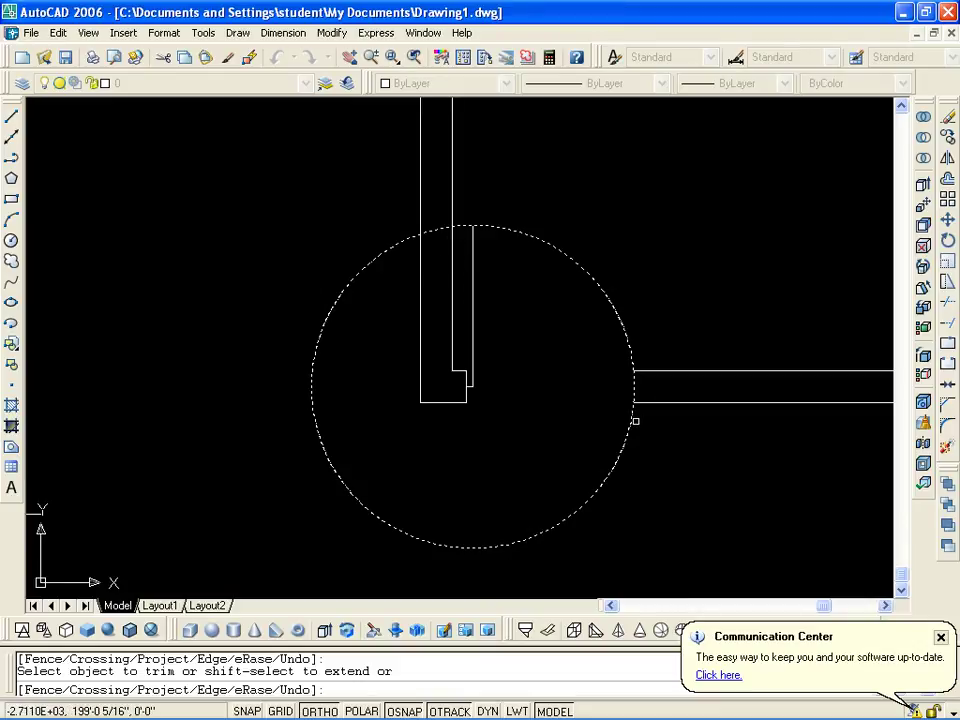
left_click(464, 226)
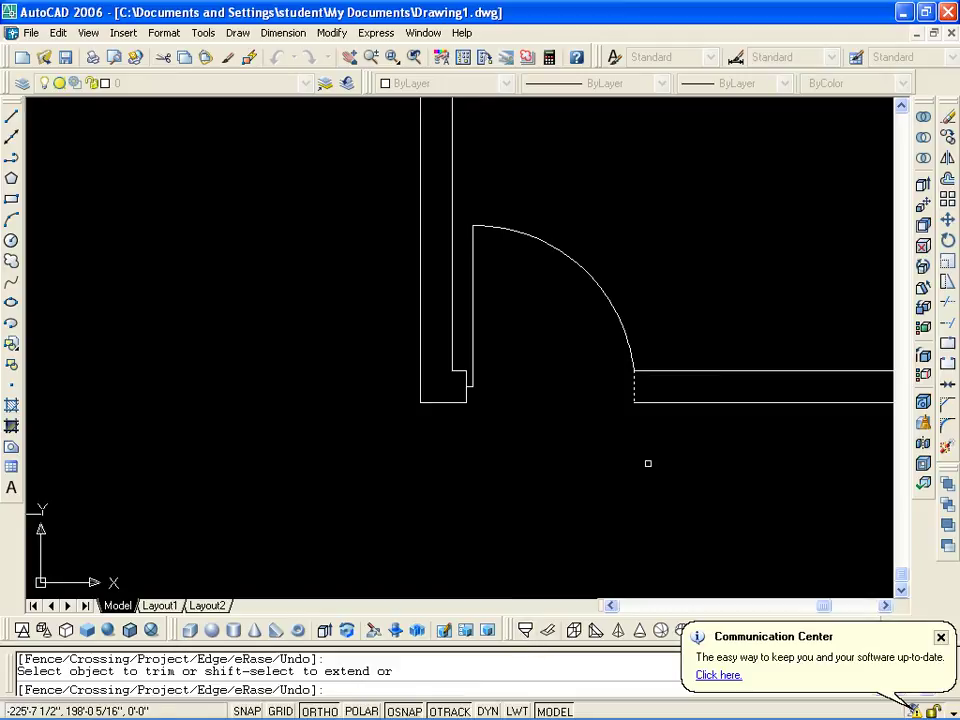
middle_click_drag(675, 501, 616, 507)
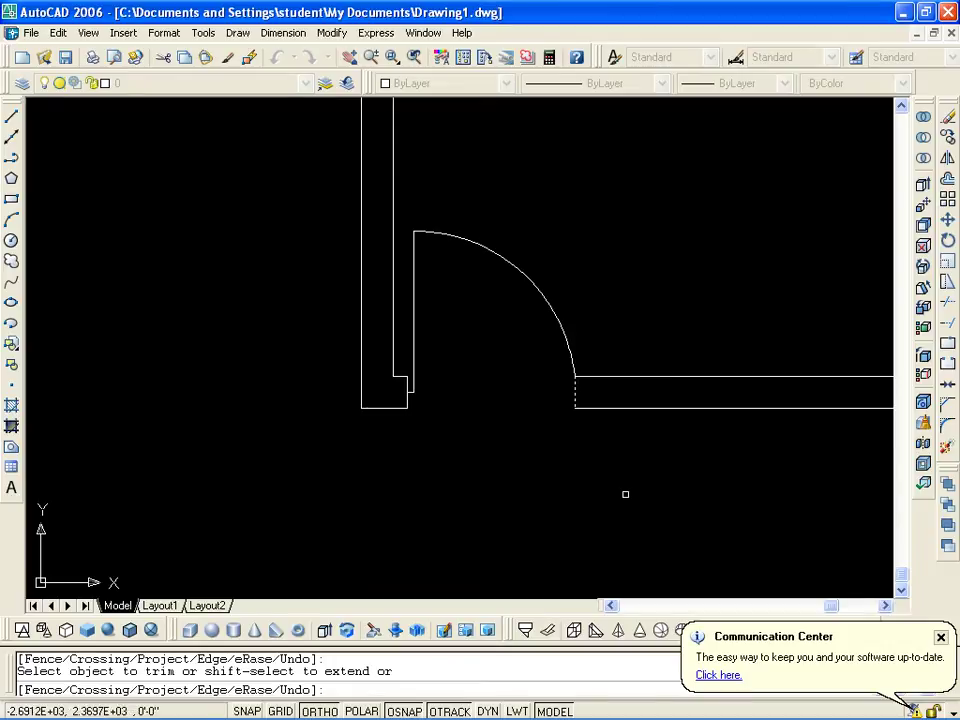
middle_click_drag(739, 467, 542, 484)
key("Escape")
scroll(640, 460, "down", 2)
scroll(579, 437, "up", 1)
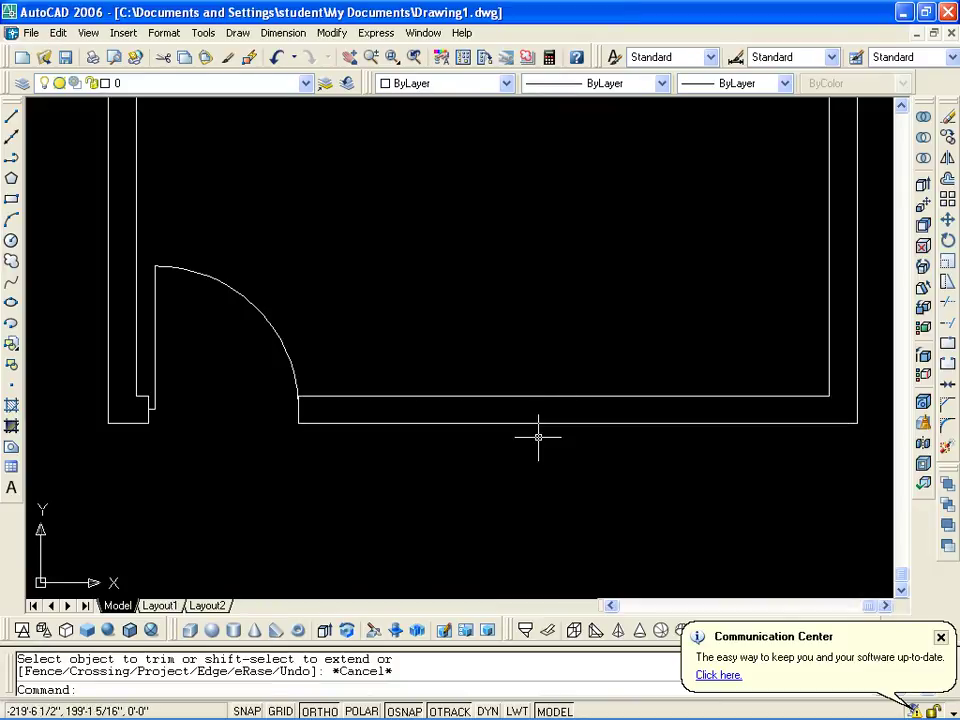
right_click(256, 711)
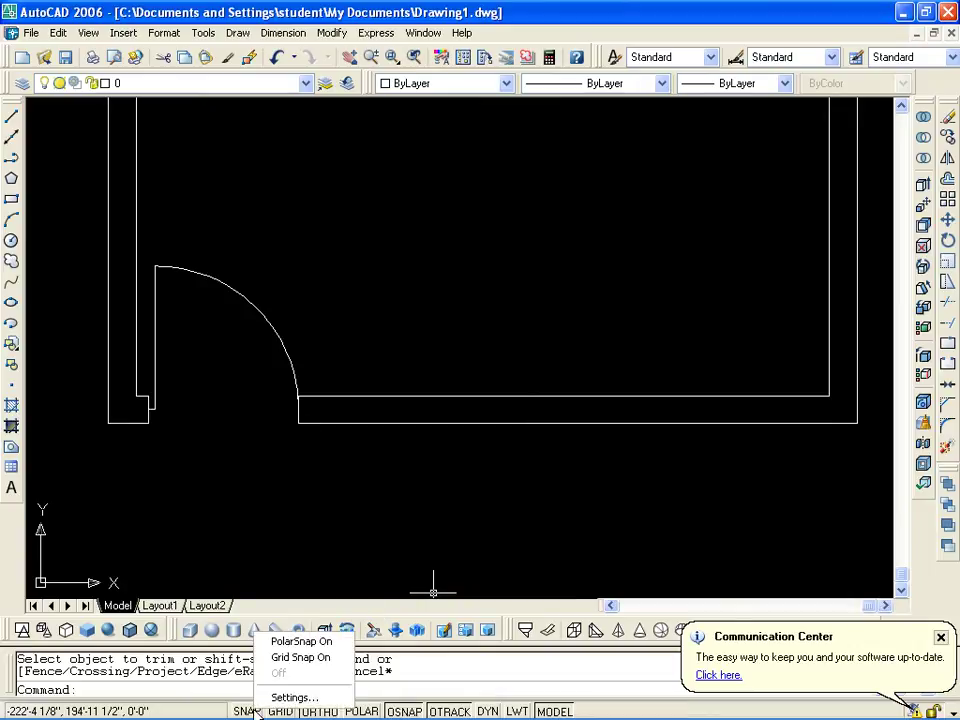
left_click(287, 694)
left_click(482, 187)
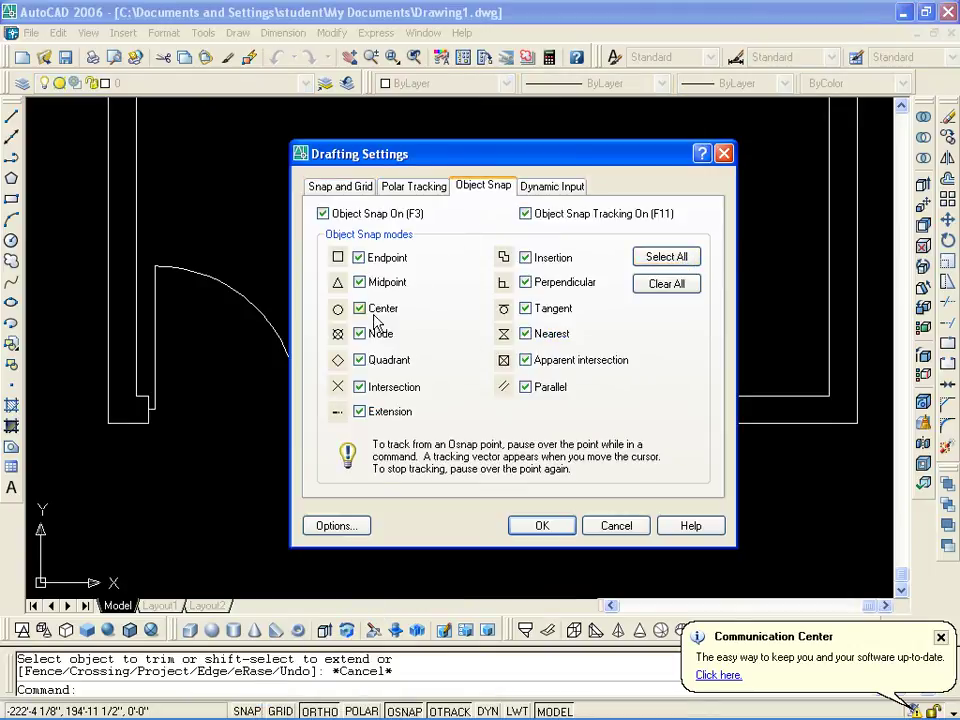
left_click(541, 526)
type("1")
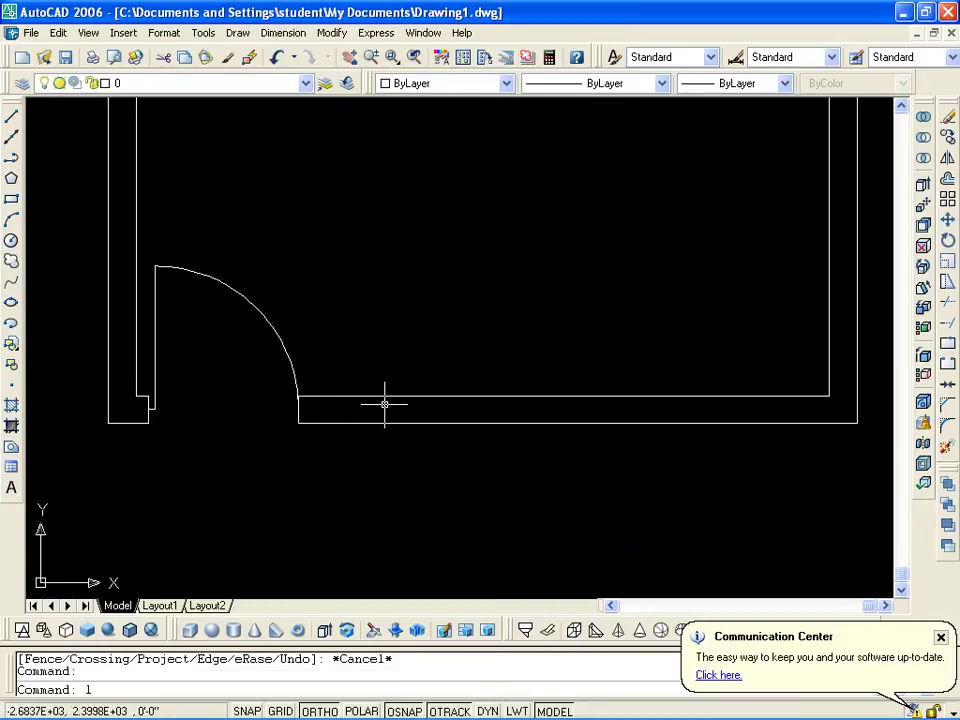
key("Return")
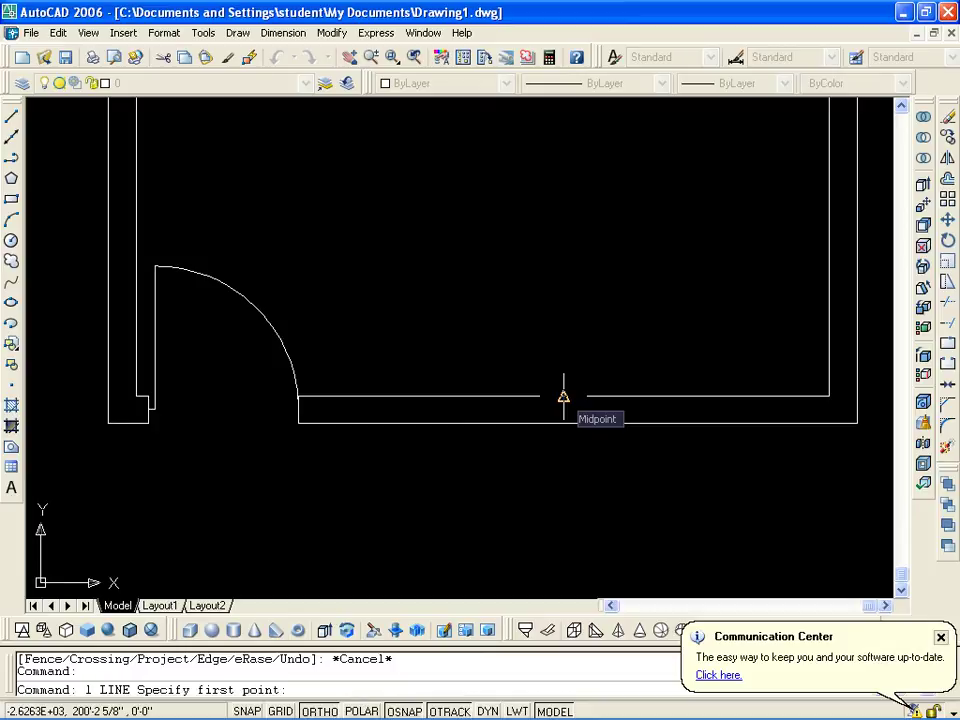
key("Escape")
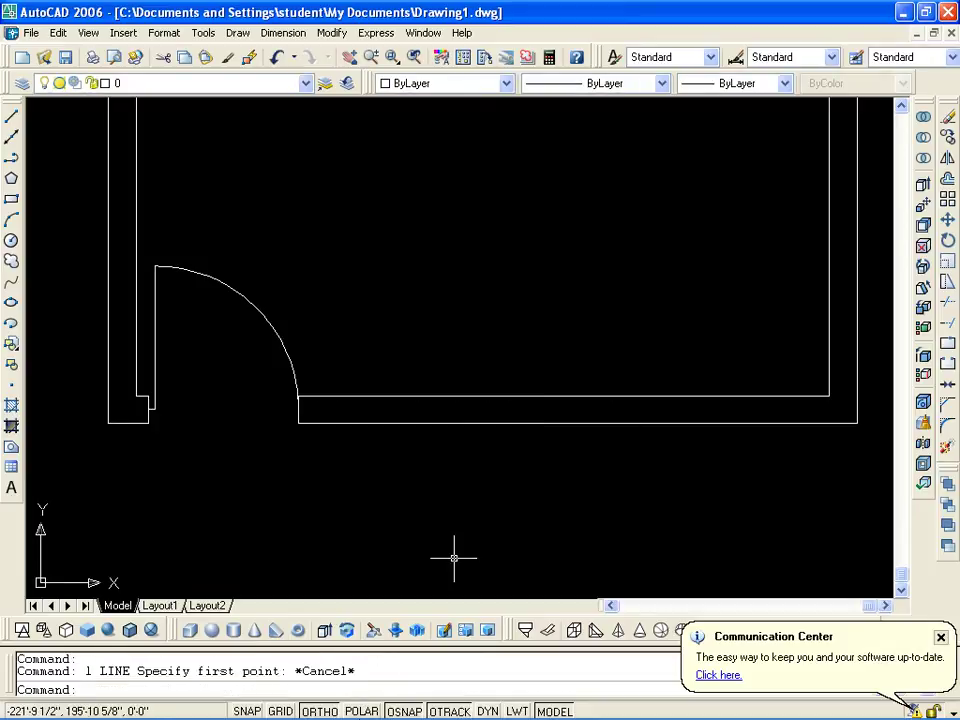
right_click(248, 712)
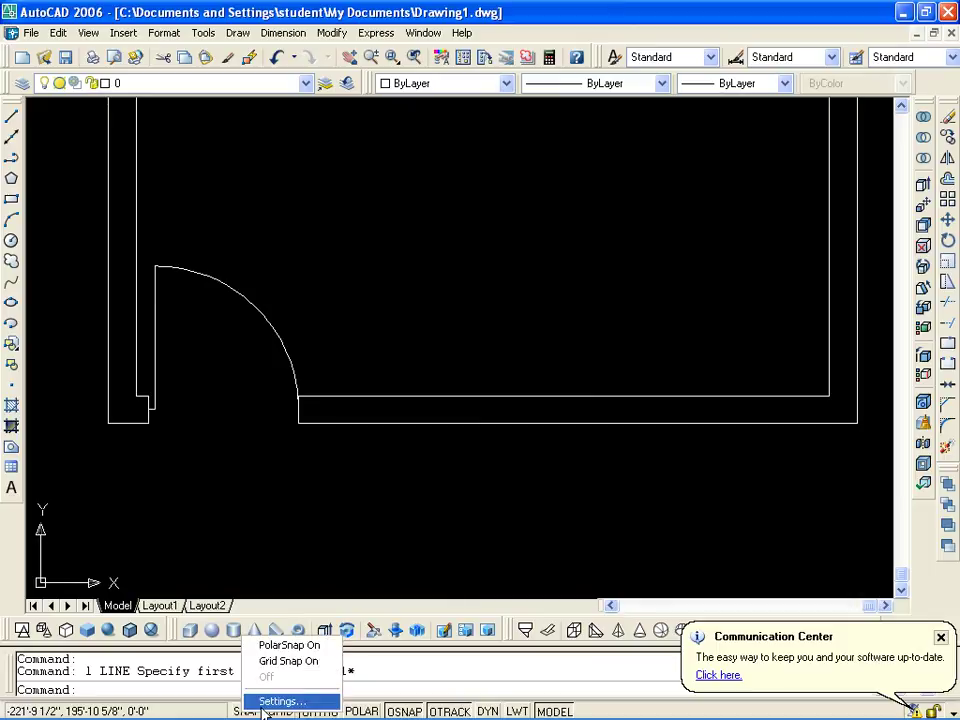
left_click(272, 700)
left_click(482, 188)
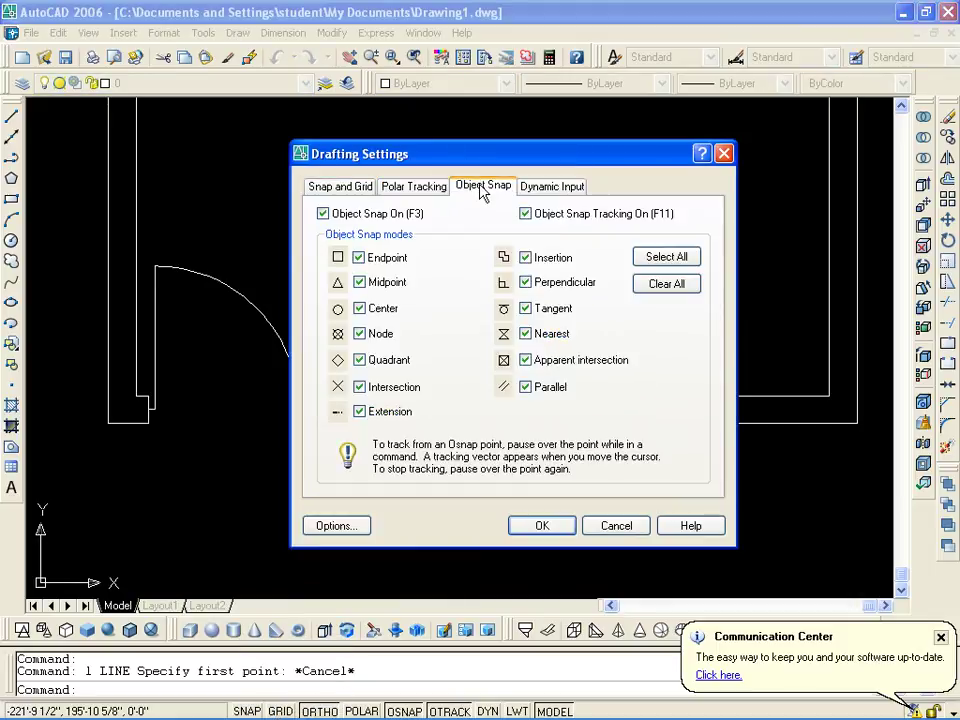
left_click(611, 535)
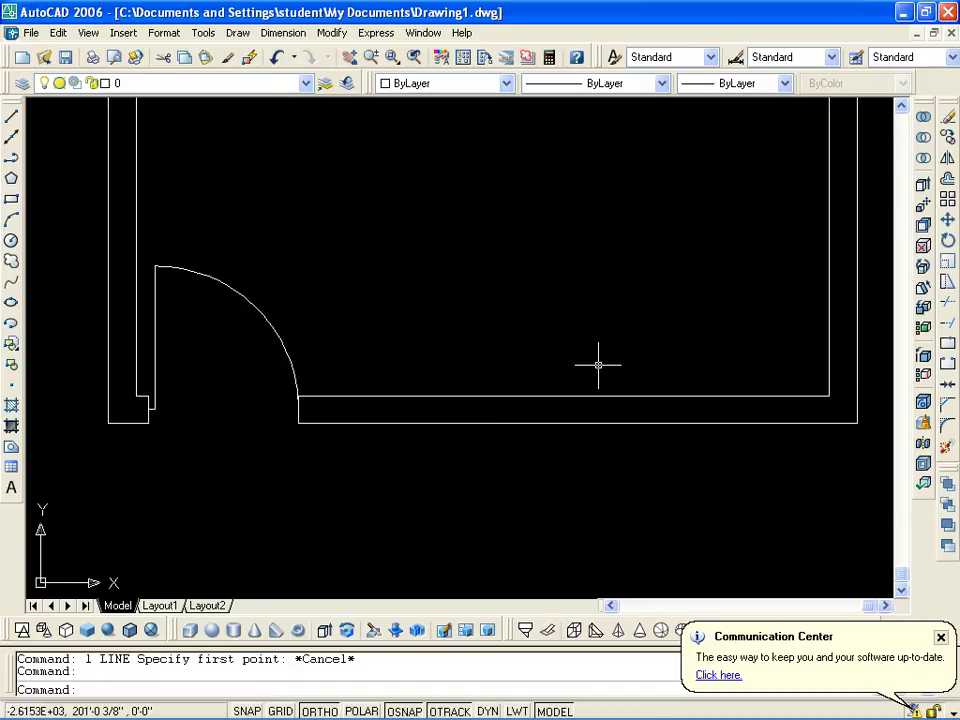
type("l")
key("Return")
Step: Draw a vertical line from the bottom wall's midpoint to a point below the wall
left_click(563, 396)
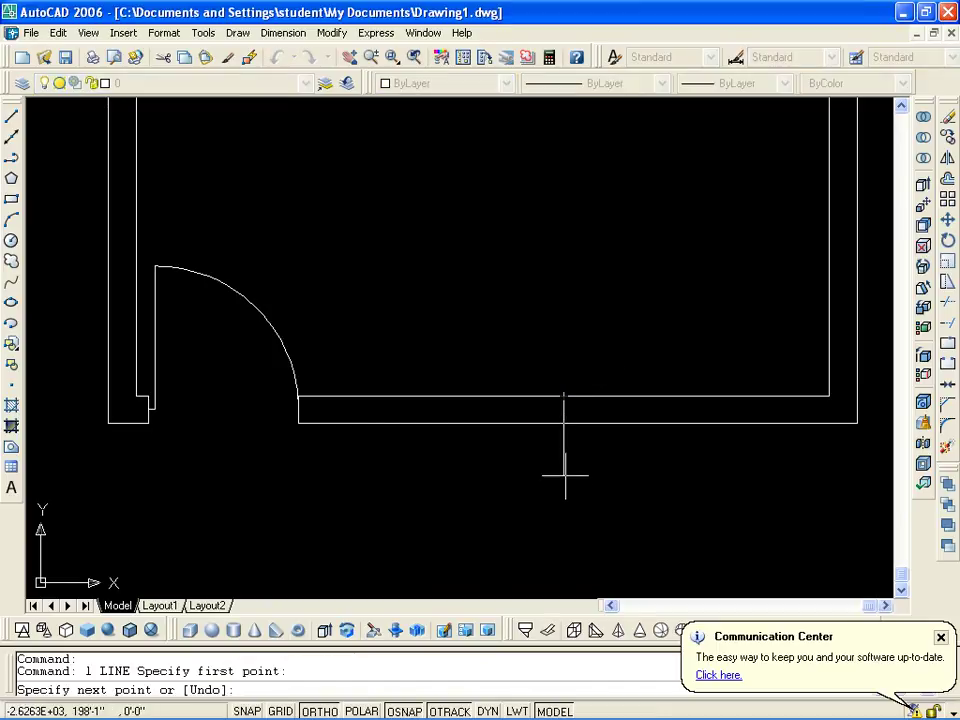
left_click(565, 483)
key("Escape")
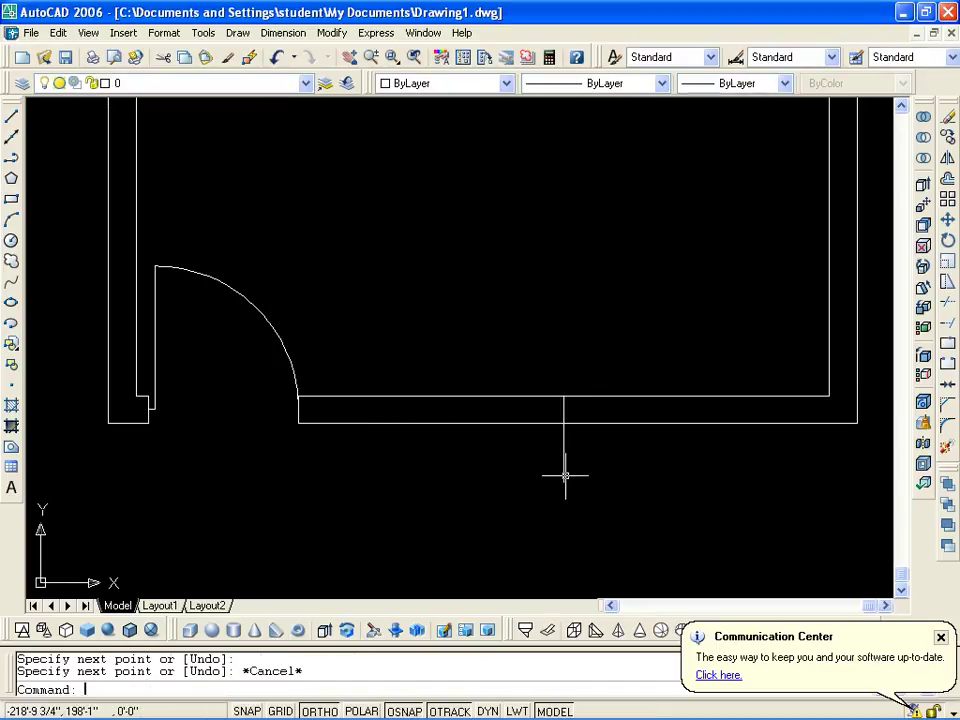
type("o")
key("Return")
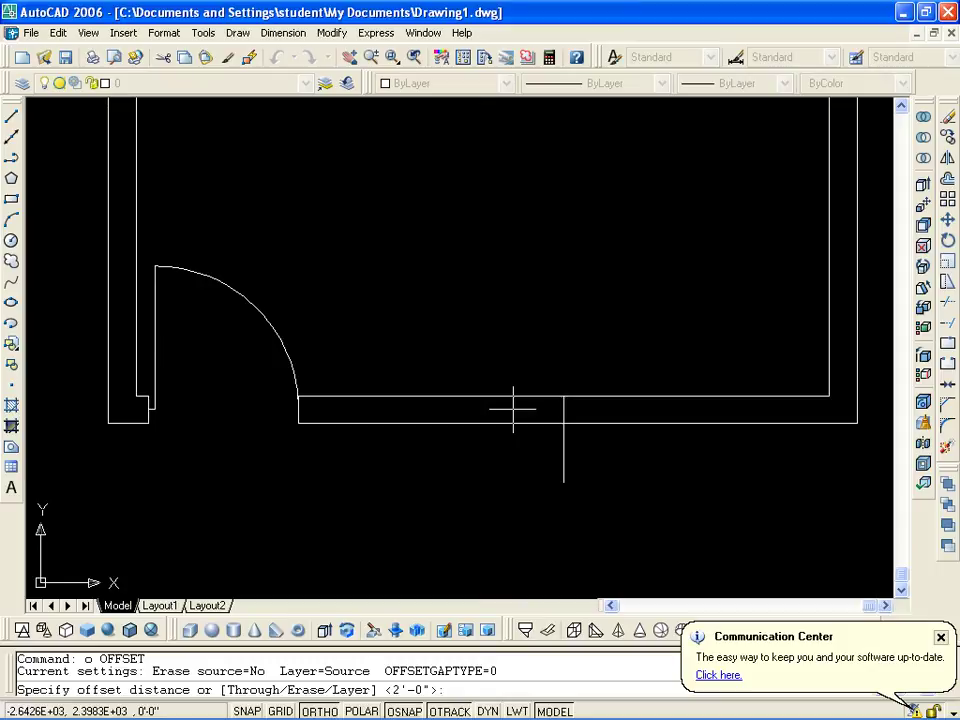
type("5'")
Step: Offset the vertical guide line 5' to the left and 5' to the right
key("Return")
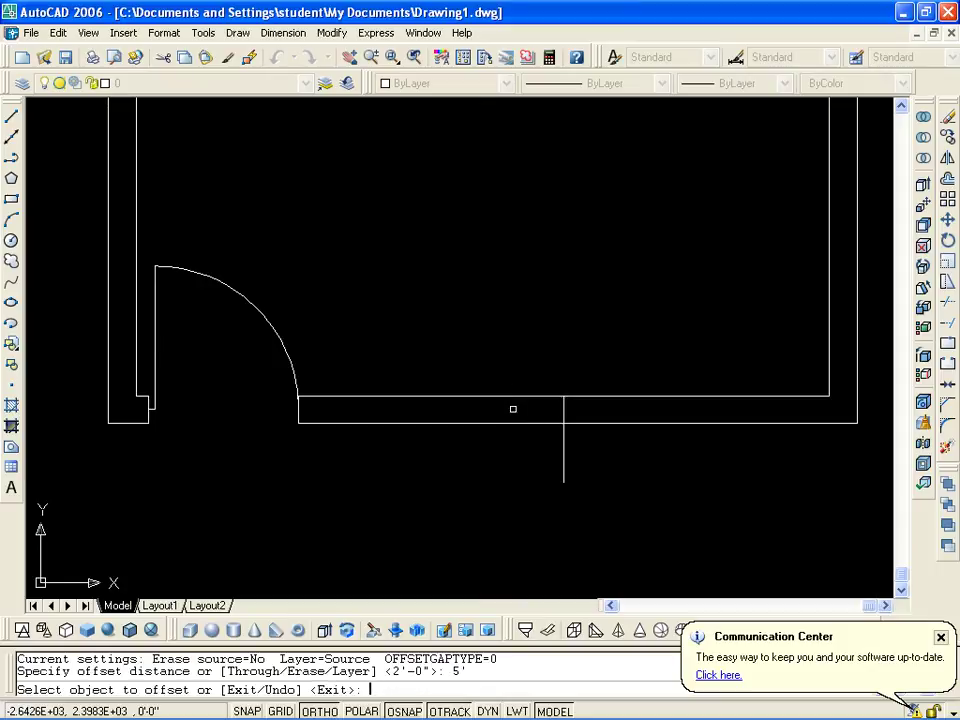
left_click(560, 456)
left_click(552, 452)
left_click(559, 450)
left_click(735, 471)
key("Escape")
Step: Delete the original middle guide line
left_click(583, 489)
left_click(551, 452)
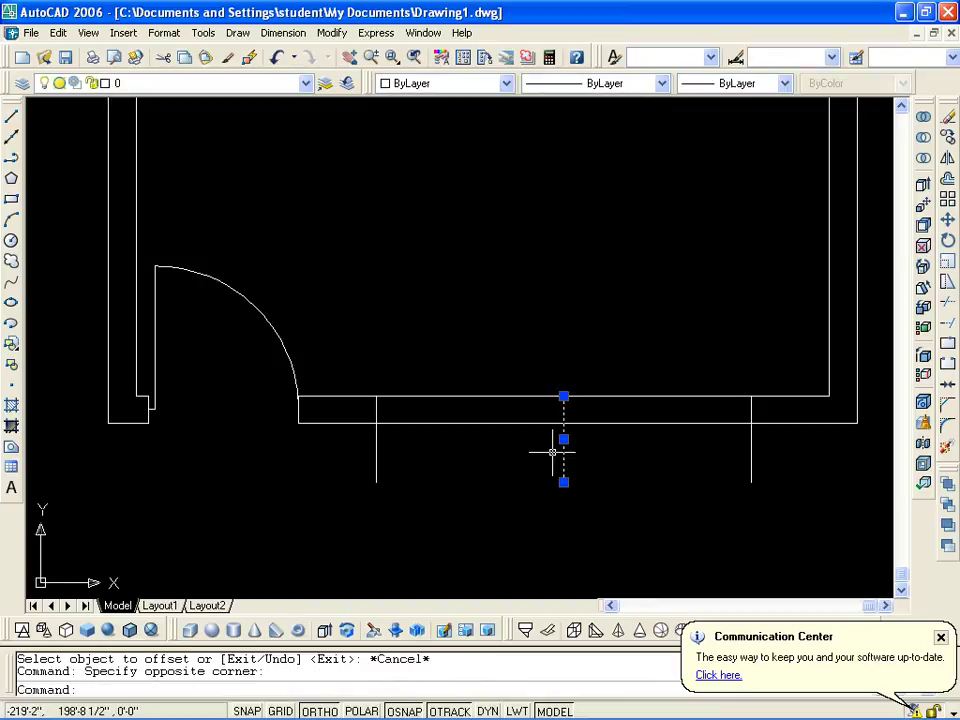
key("Delete")
key("Escape")
type("tr")
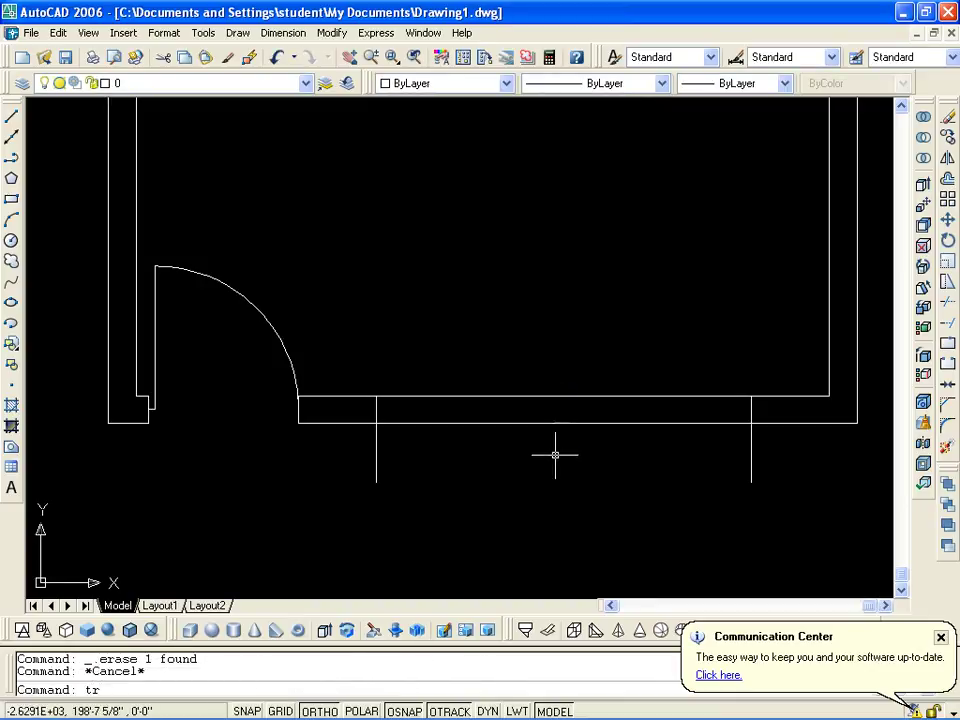
Step: Trim the 10' section of bottom wall between the guide lines, removing the guide lines too
mouse_move(555, 452)
middle_mouse_down()
mouse_move(502, 386)
mouse_move(505, 368)
middle_mouse_up()
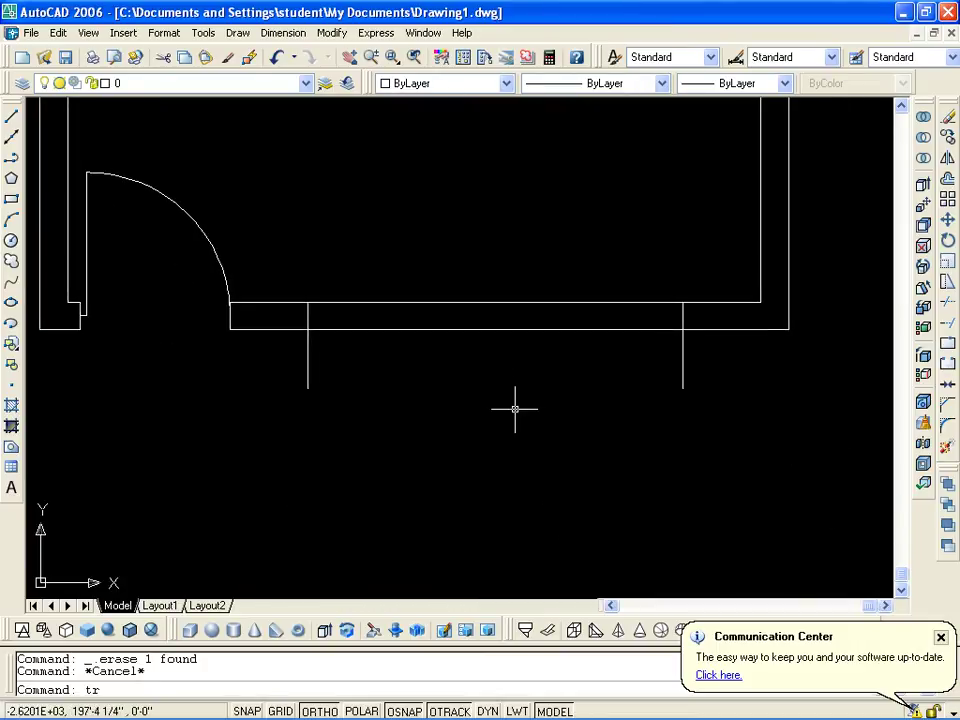
key("Return")
left_click(720, 358)
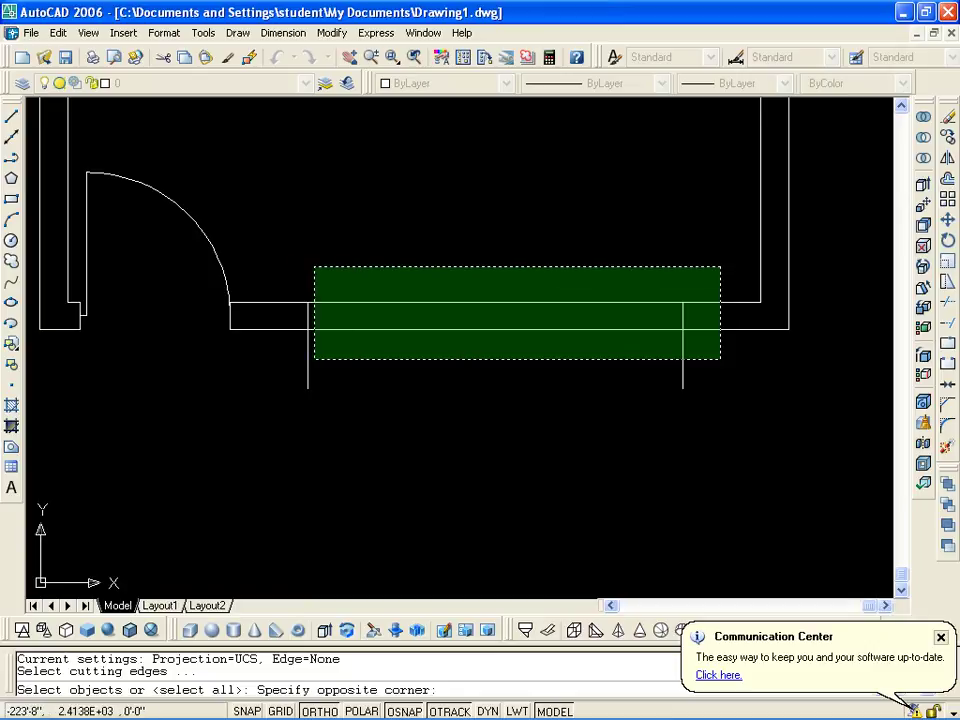
left_click(314, 267)
key("Return")
left_click(682, 354)
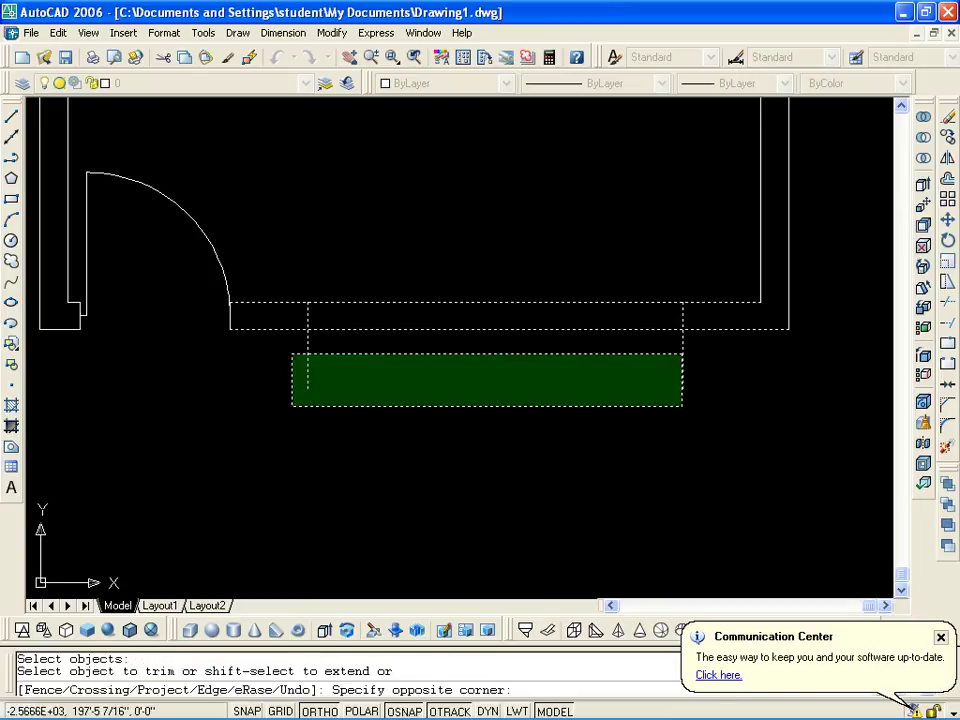
left_click(292, 406)
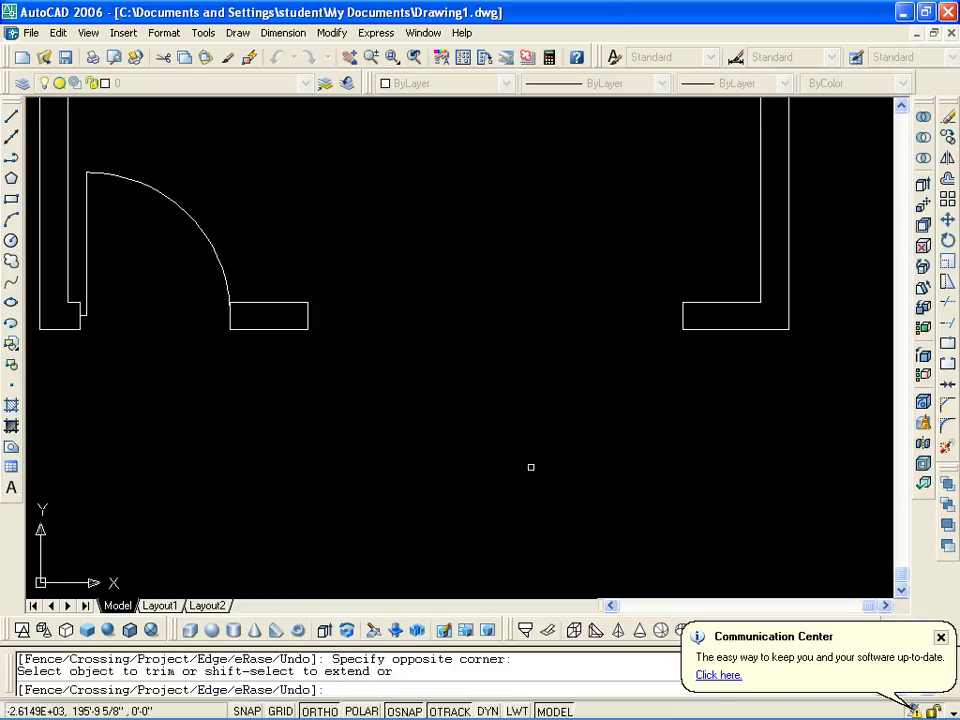
mouse_move(386, 325)
middle_mouse_down()
mouse_move(367, 392)
mouse_move(397, 366)
middle_mouse_up()
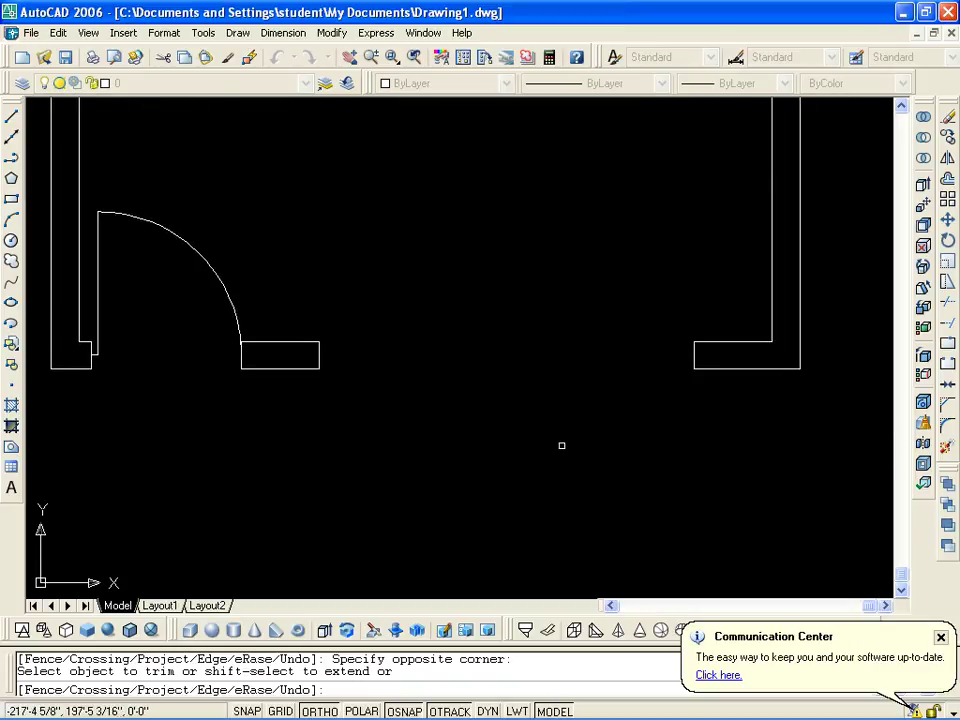
Step: Draw a line across the opening joining the top corners of the two wall ends
key("Escape")
key("Escape")
type("l")
key("Return")
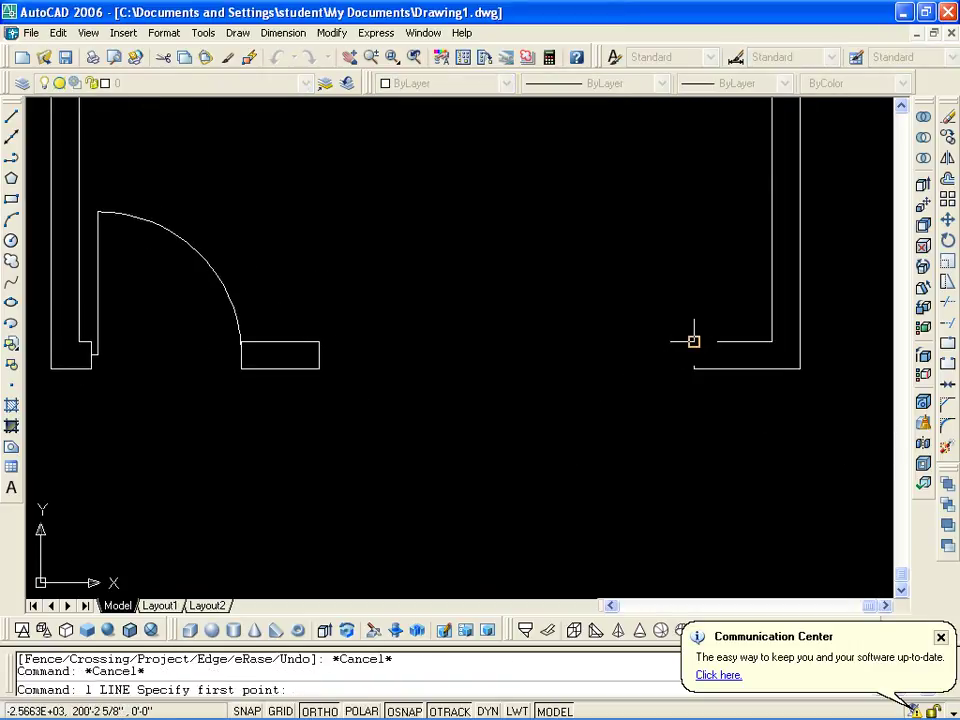
left_click(694, 342)
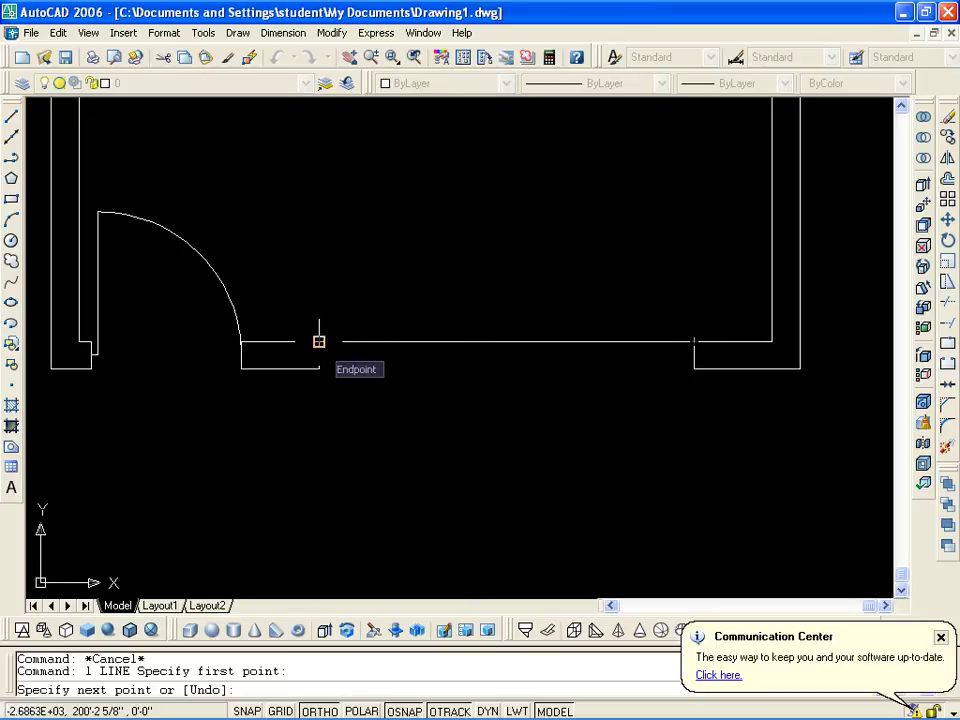
left_click(319, 342)
key("Return")
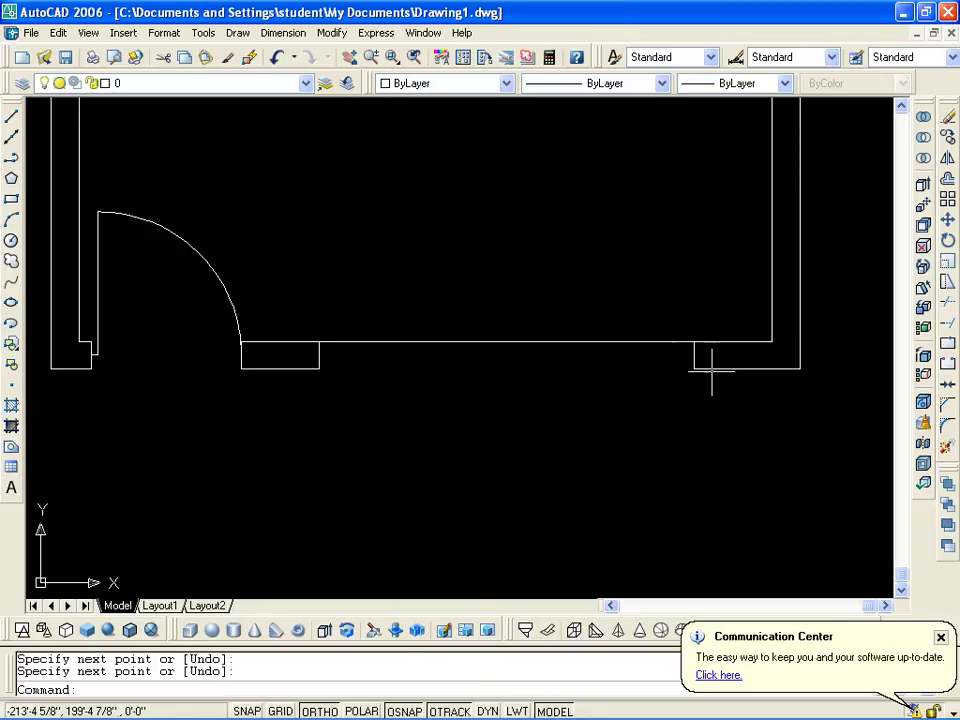
Step: Draw the matching line joining the bottom corners of the two wall ends
key("Return")
left_click(693, 370)
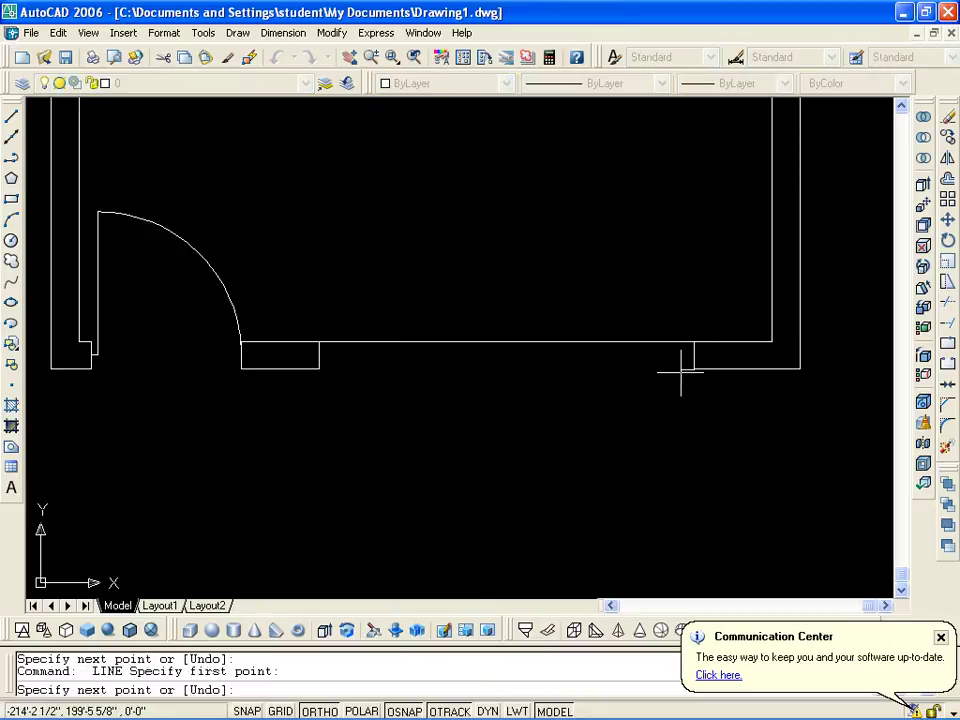
left_click(319, 368)
key("Return")
scroll(711, 349, "up", 6)
key("Return")
scroll(610, 408, "down", 4)
key("Escape")
scroll(379, 377, "up", 4)
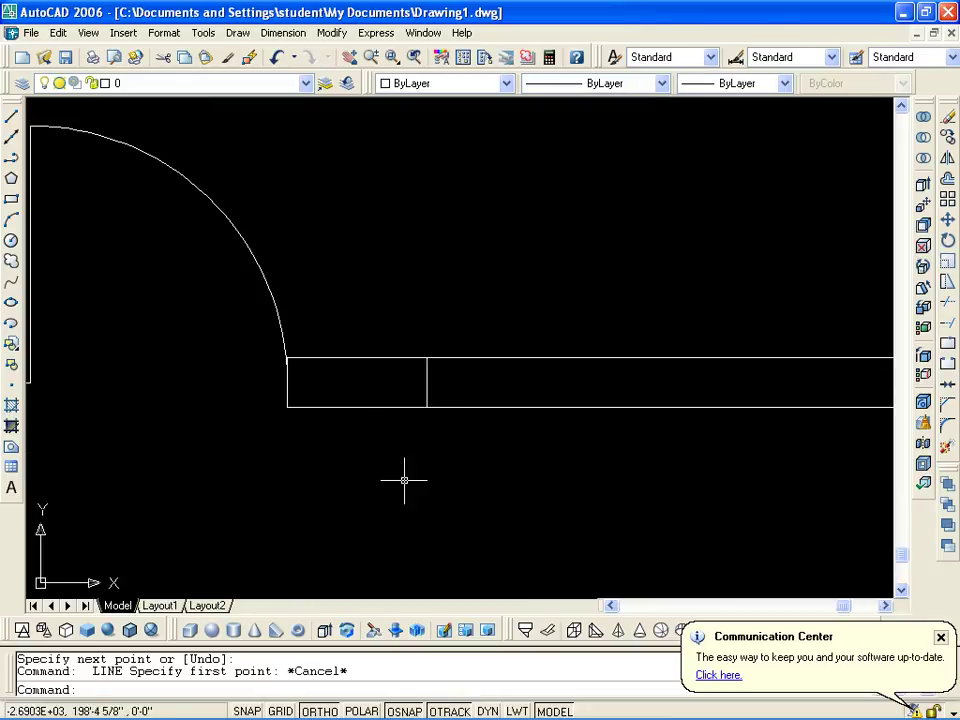
Step: Offset the upper window line 3" downward into the opening
scroll(443, 404, "down", 2)
middle_click_drag(443, 404, 622, 392)
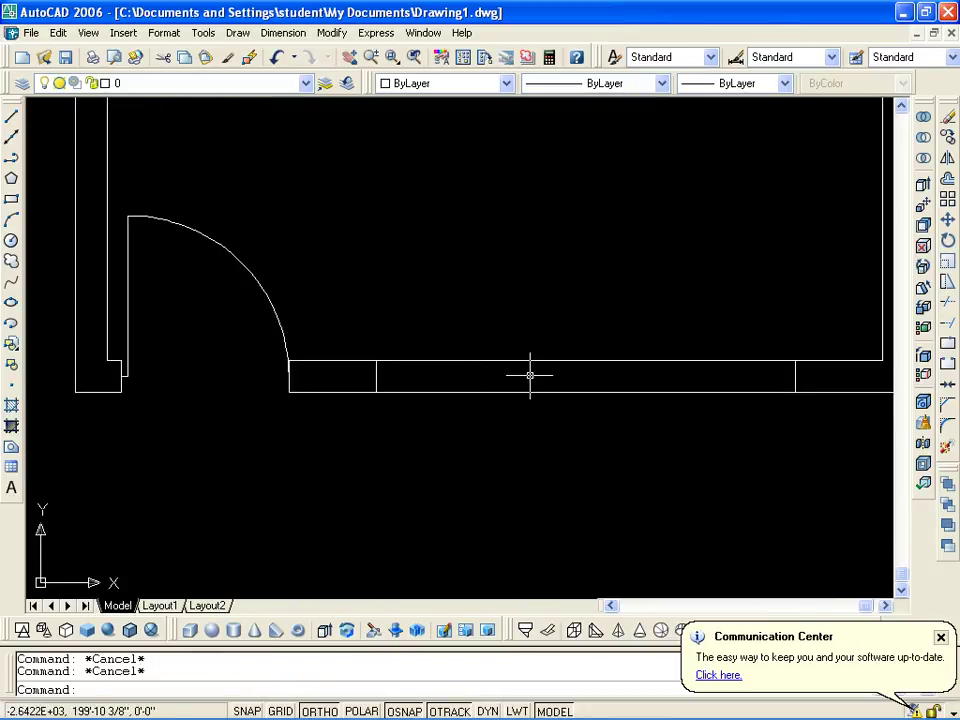
type("o")
key("Return")
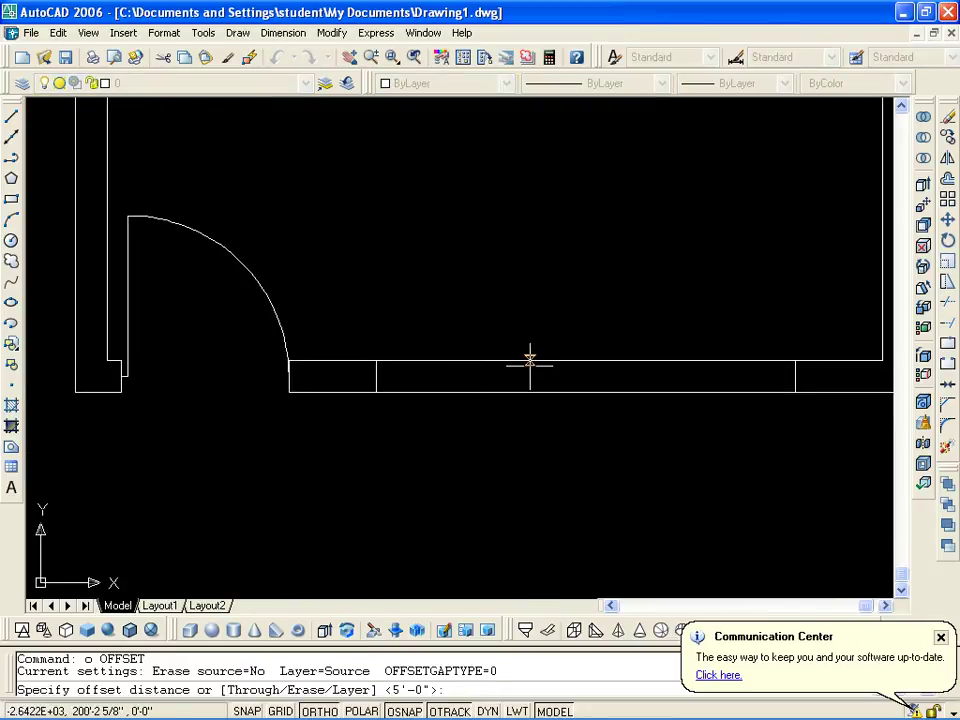
type("3\"")
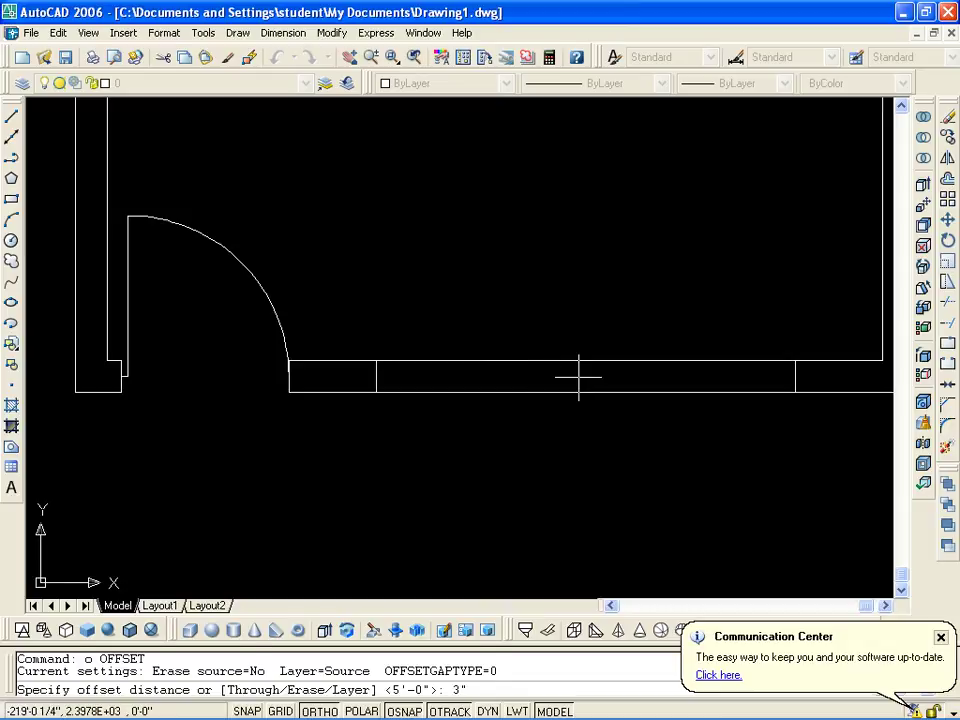
key("Return")
left_click(578, 359)
left_click(578, 390)
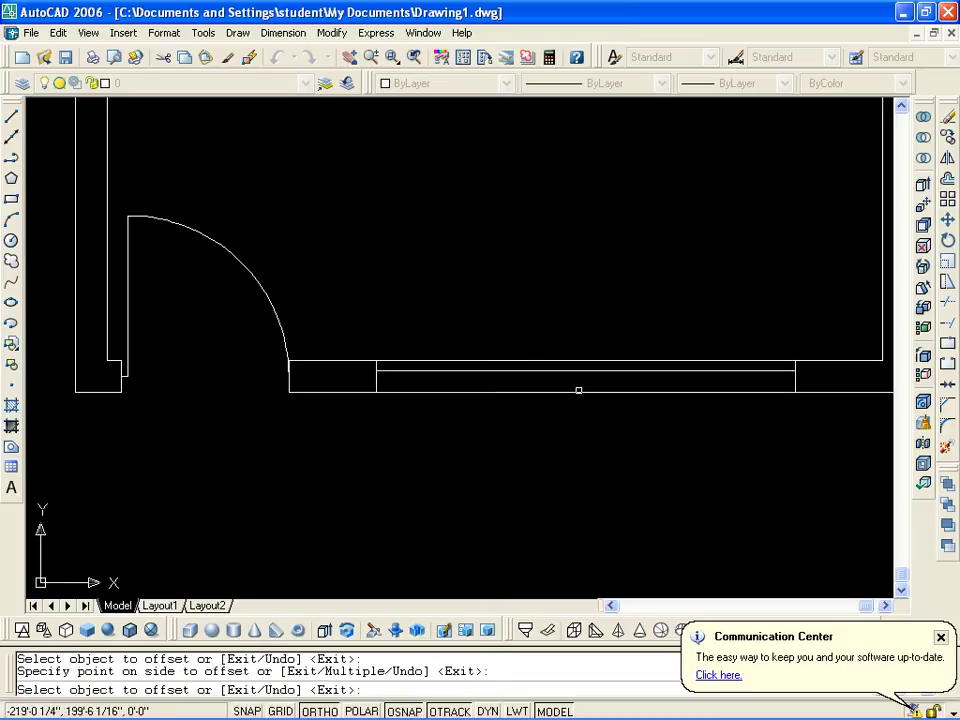
key("Escape")
key("Escape")
Step: Offset the lower window line 3" inward as the second glazing line
key("Return")
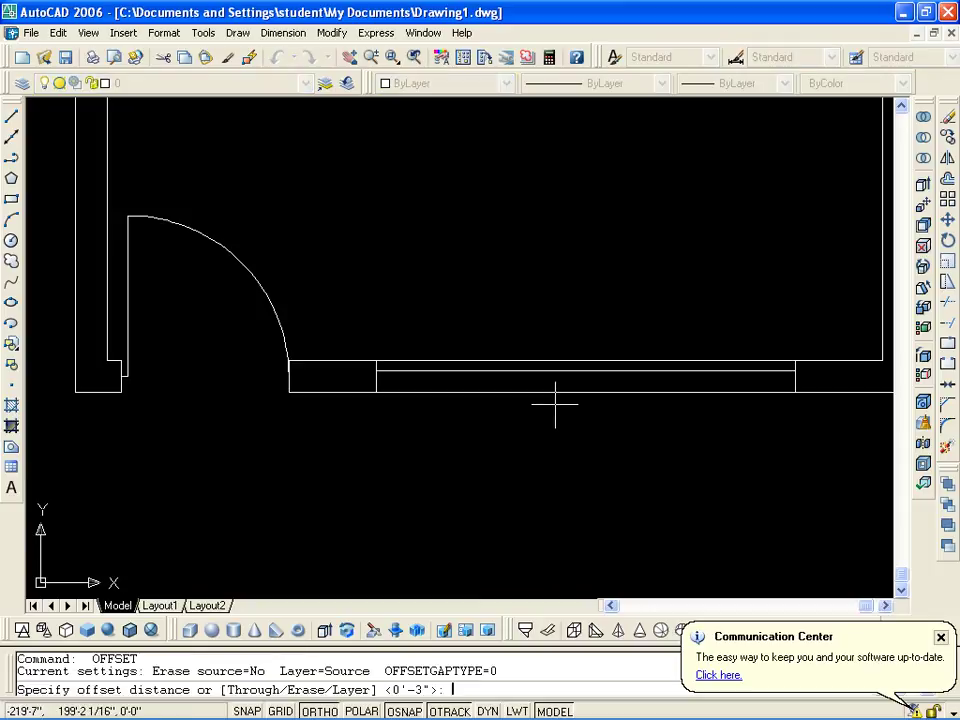
key("Return")
left_click(556, 392)
left_click(557, 375)
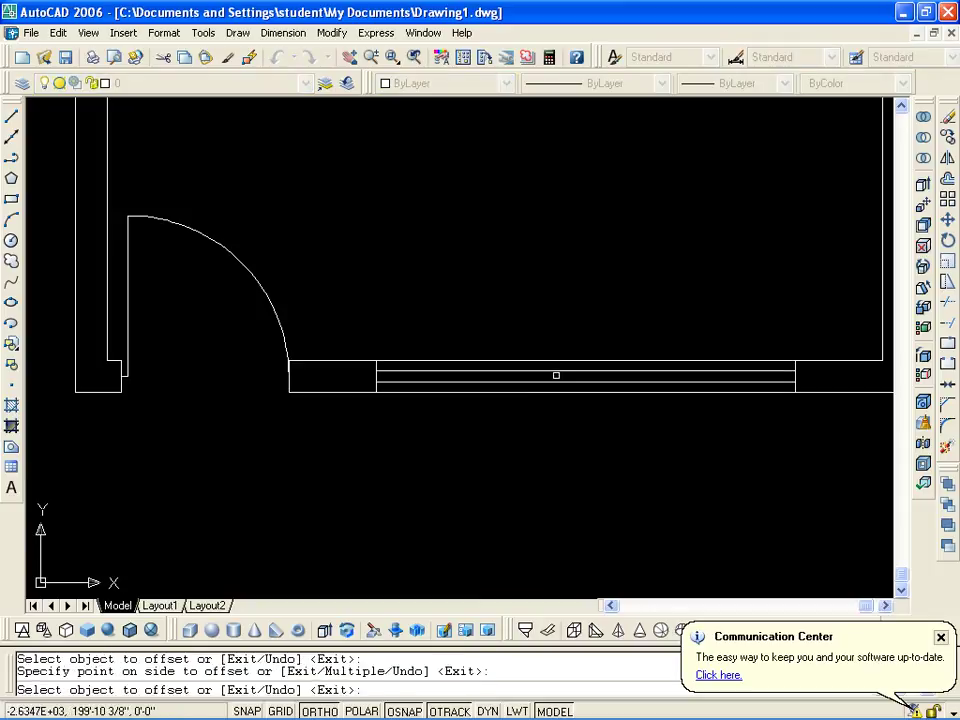
key("Escape")
scroll(502, 397, "down", 3)
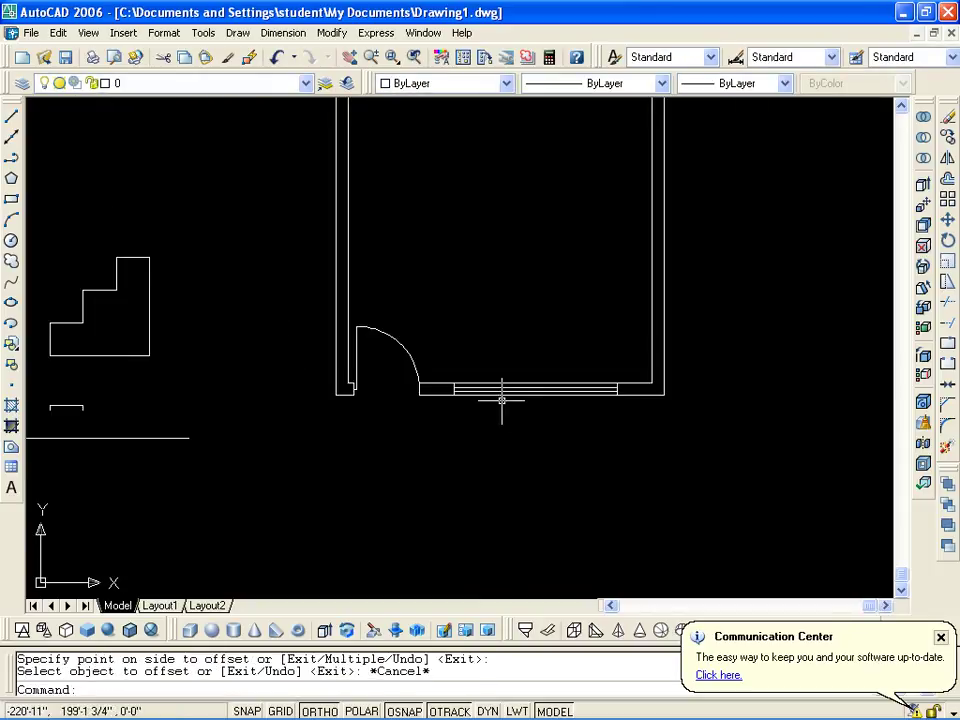
Step: Crossing-select the 14 stray objects left of the room, delete them and recentre the room
scroll(450, 386, "down", 4)
scroll(455, 435, "up", 3)
scroll(455, 435, "up", 2)
scroll(283, 407, "down", 3)
middle_click_drag(283, 407, 450, 450)
left_click(442, 459)
left_click(70, 252)
key("Delete")
scroll(505, 295, "down", 1)
scroll(475, 273, "up", 2)
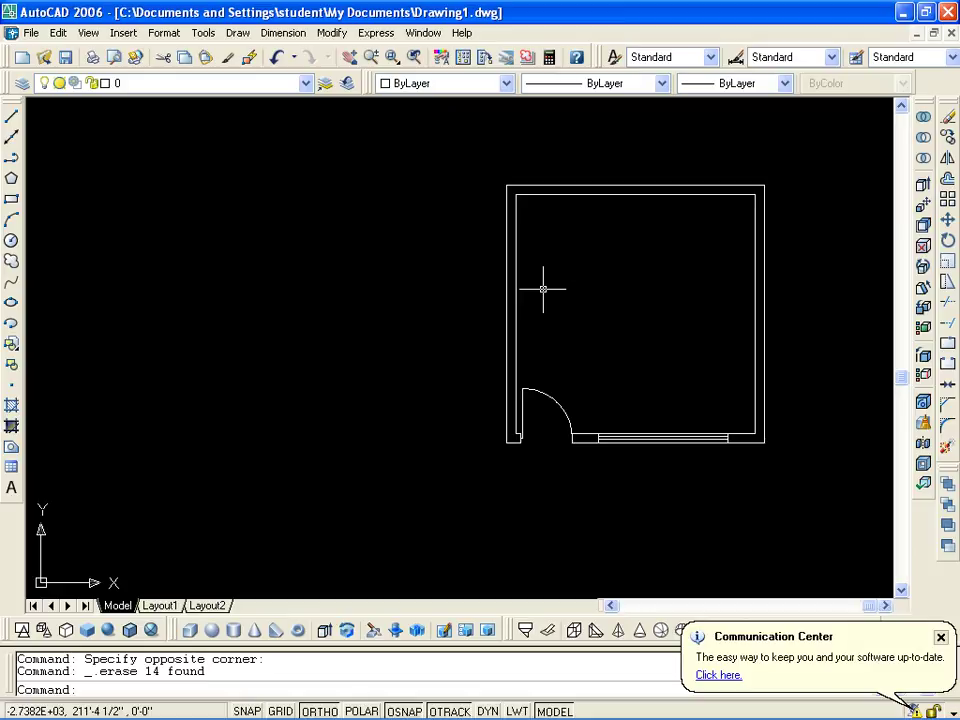
middle_click_drag(727, 290, 613, 281)
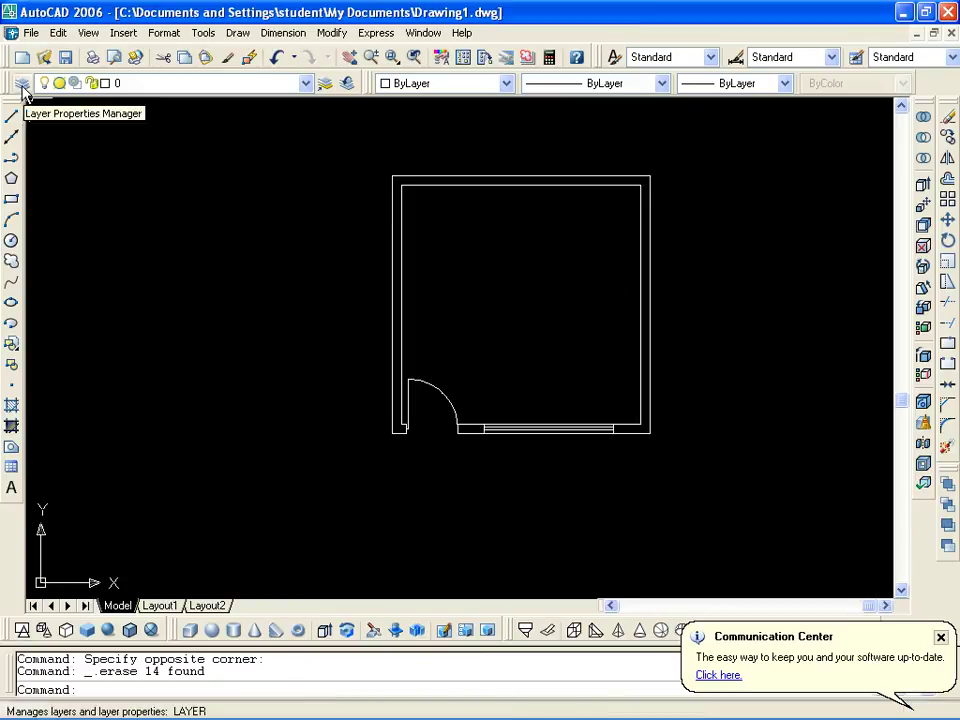
left_click(23, 88)
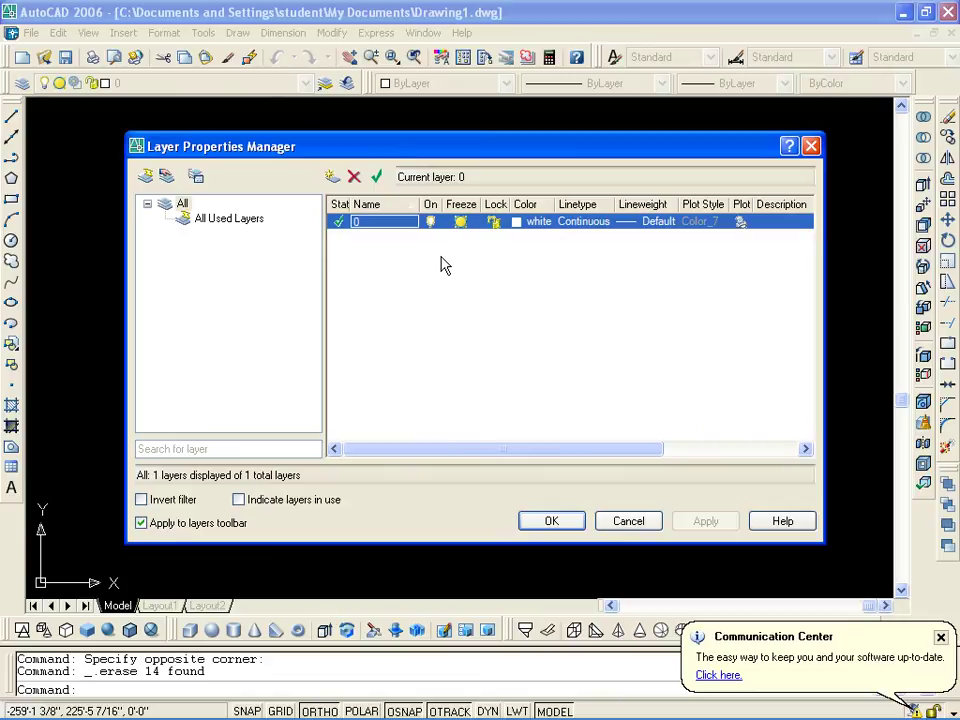
left_click(331, 177)
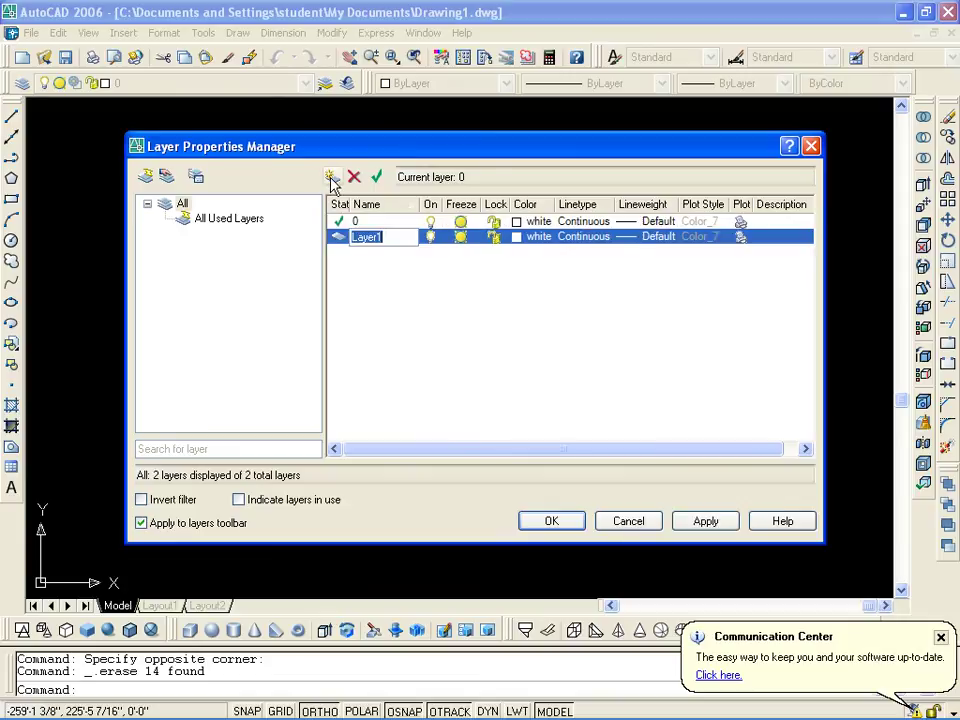
left_click(331, 177)
left_click(331, 177)
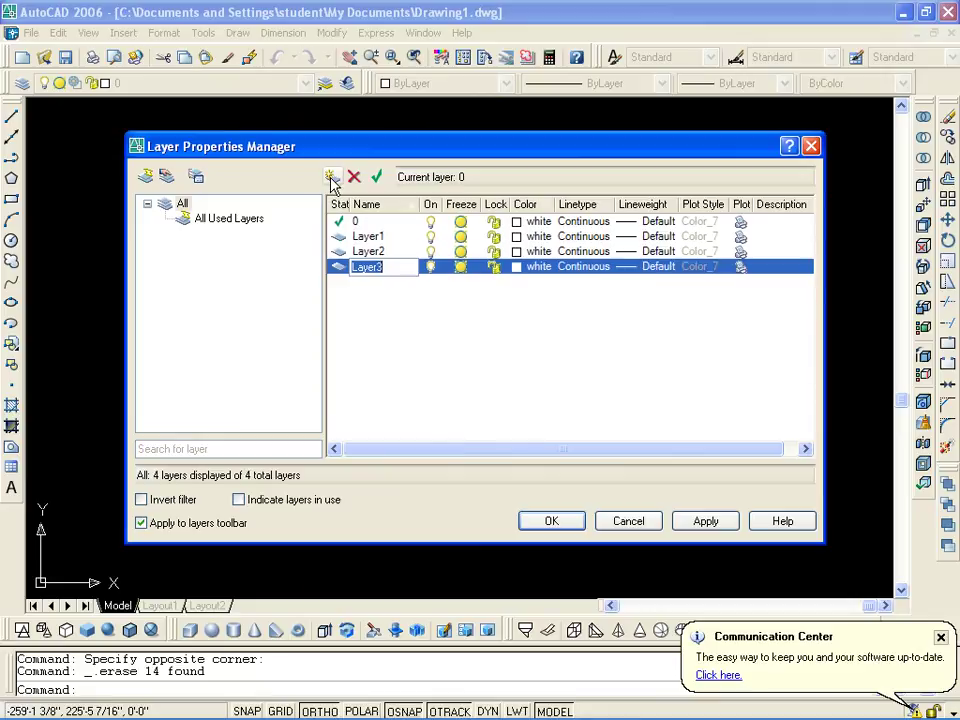
left_click(390, 243)
right_click(390, 245)
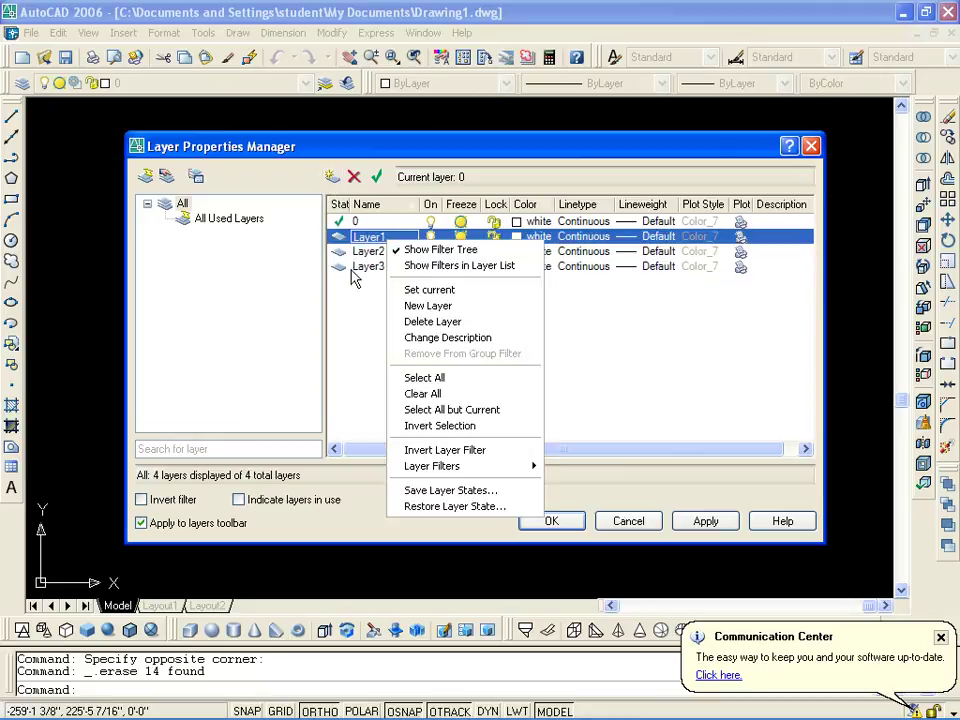
left_click(482, 323)
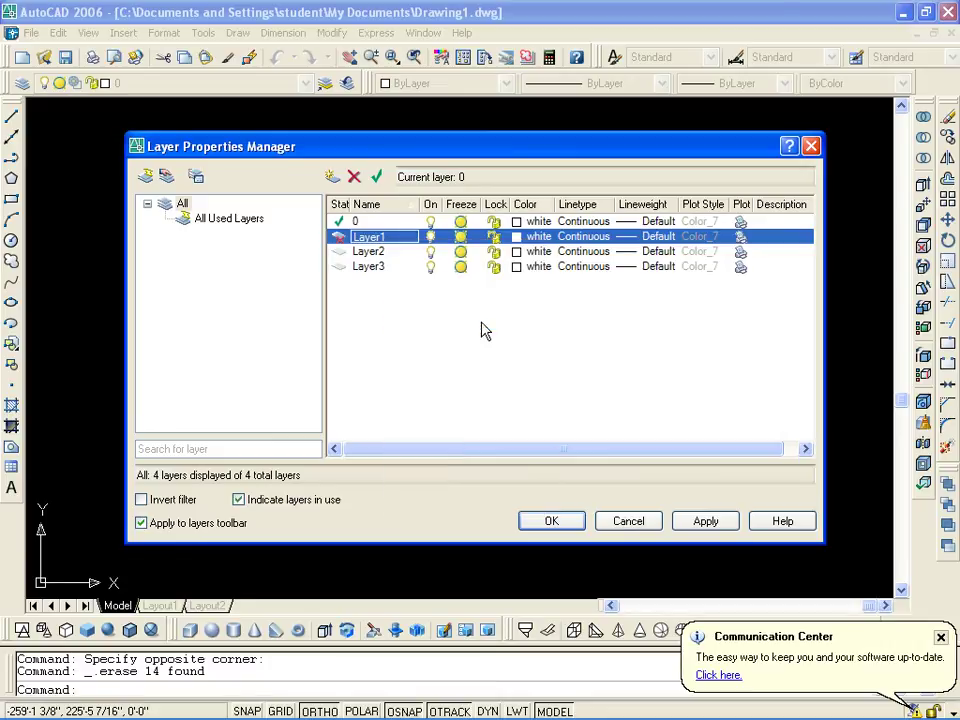
left_click(365, 253)
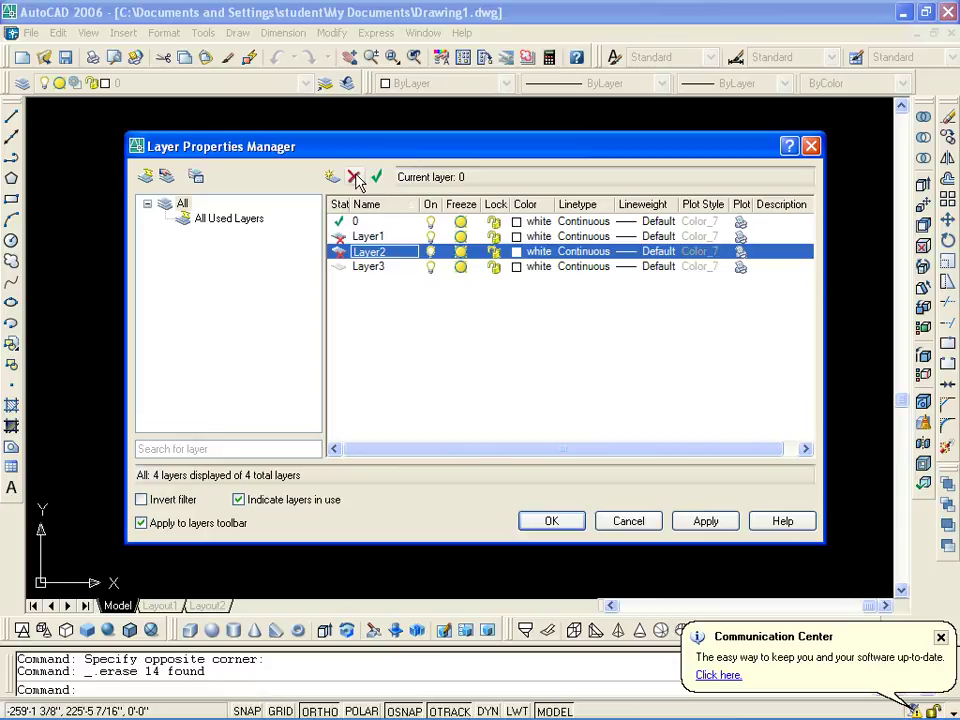
left_click(364, 268)
left_click(355, 177)
Step: Reopen the Layer Properties Manager and add new layers named walls, doors and win
left_click(551, 521)
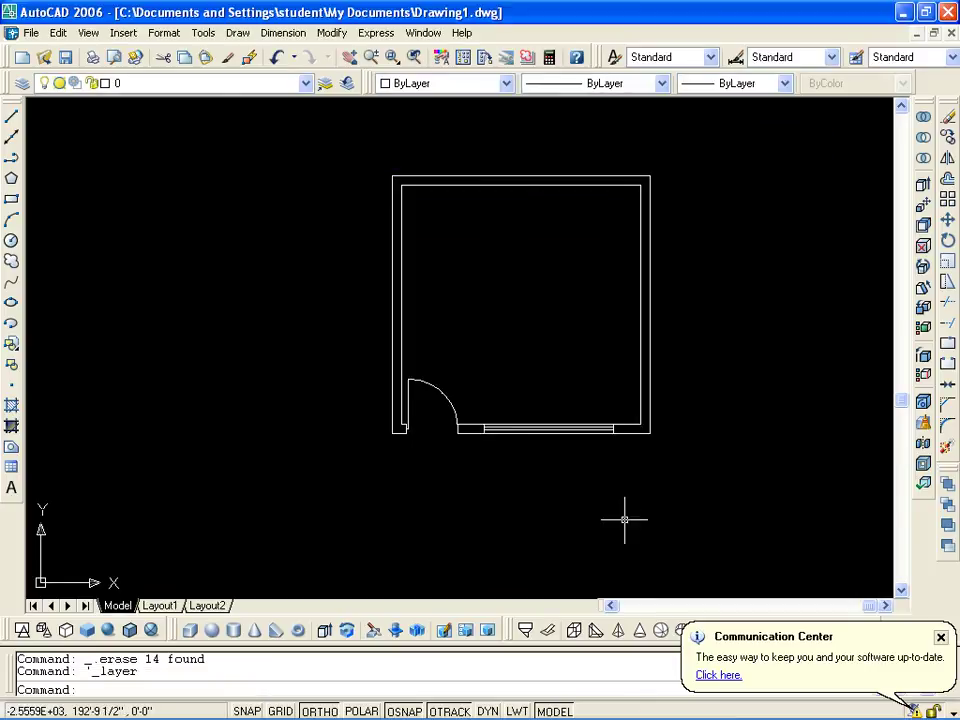
left_click(22, 83)
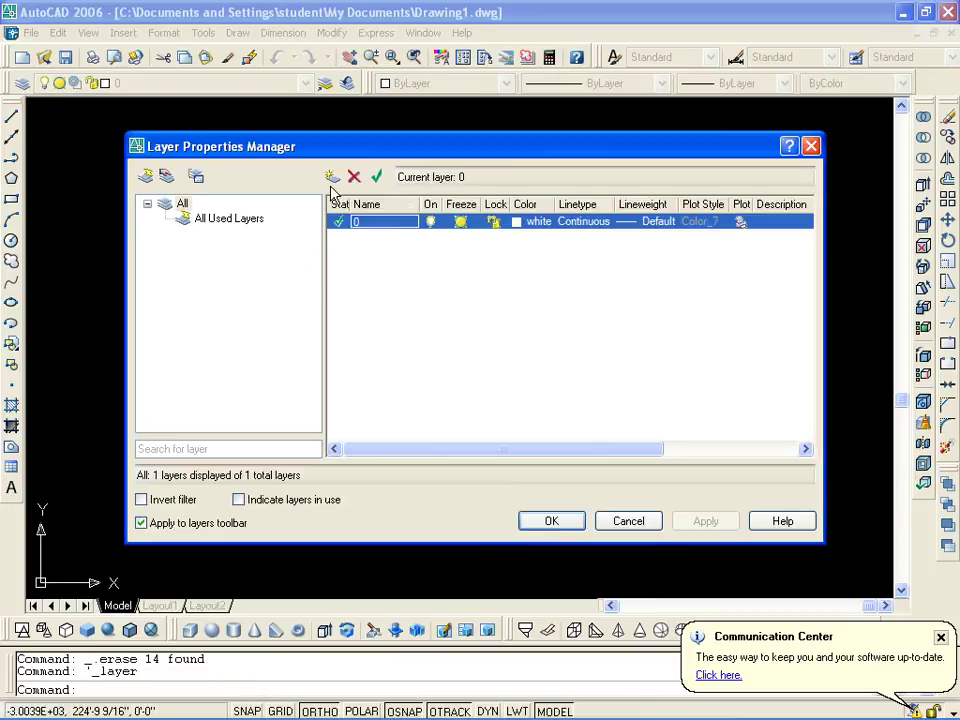
left_click(332, 178)
type("walls")
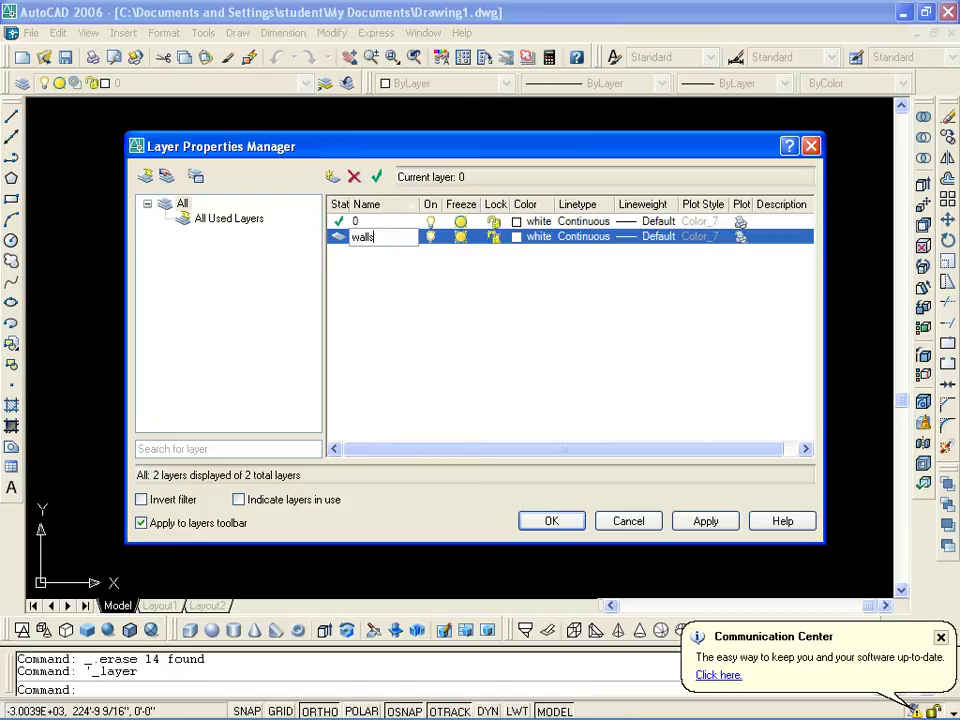
key("Return")
key("alt+n")
type("doors")
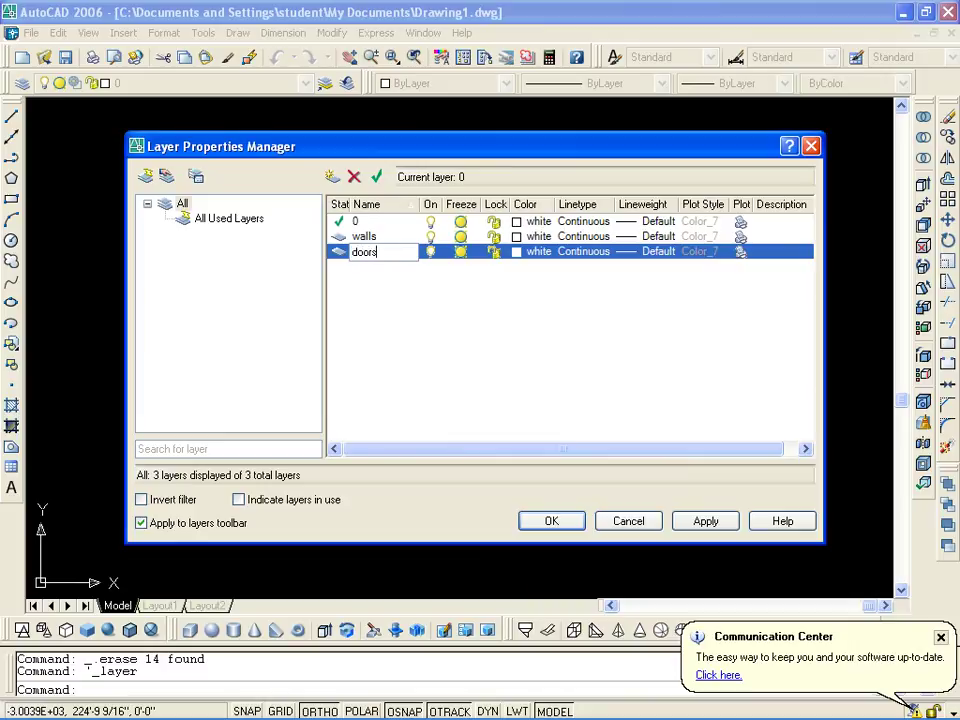
left_click(334, 178)
type("win")
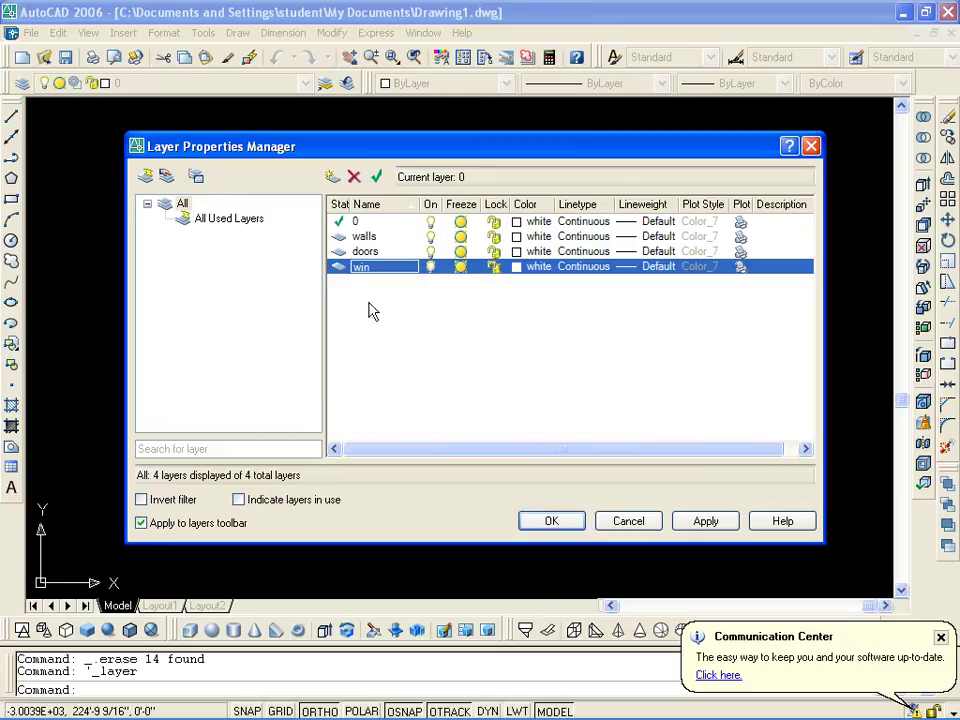
Step: Colour the walls layer red, doors green and win blue, then apply
left_click(517, 237)
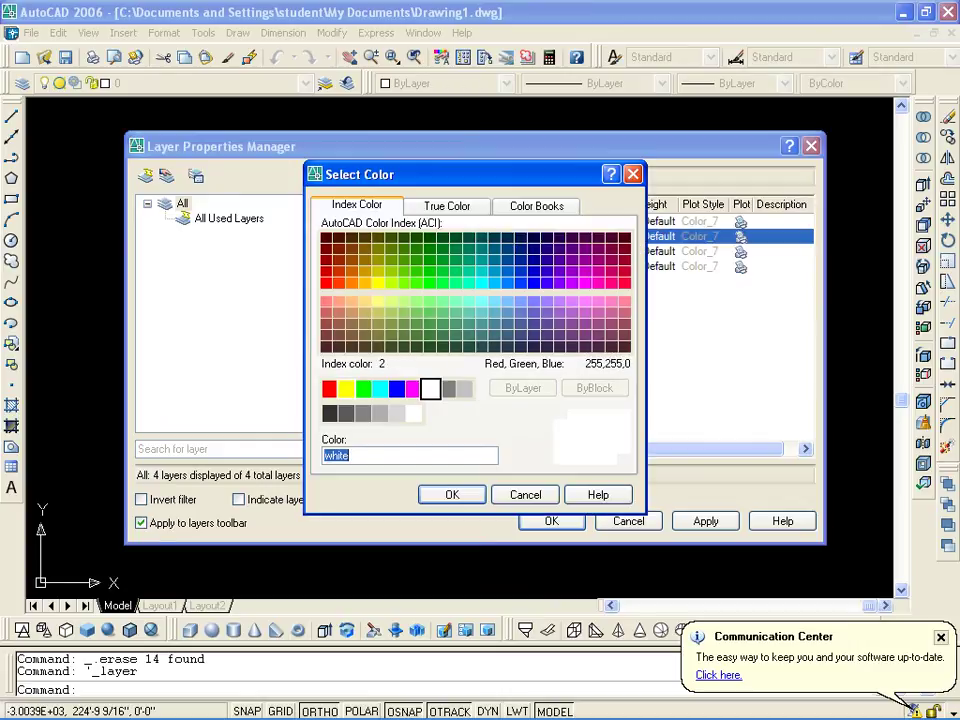
left_click(329, 388)
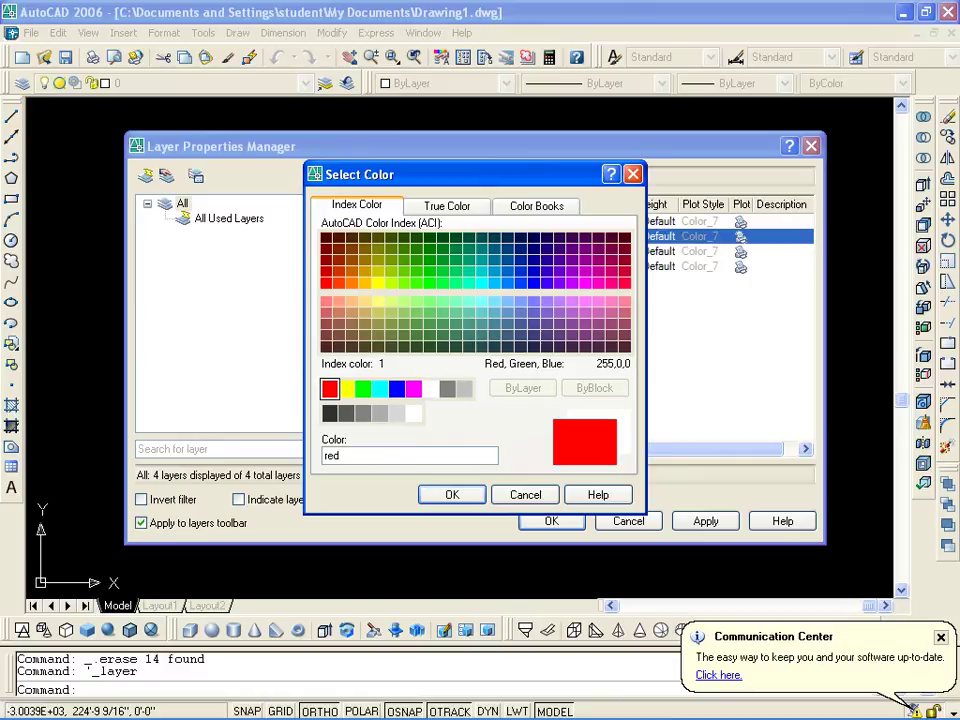
left_click(454, 497)
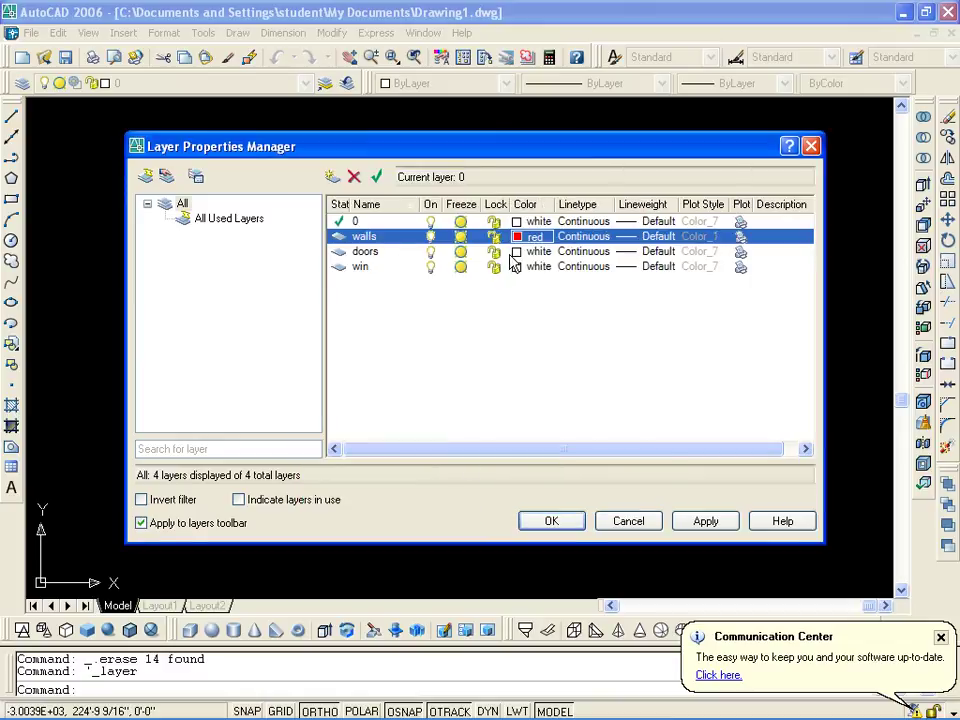
left_click(516, 251)
left_click(362, 388)
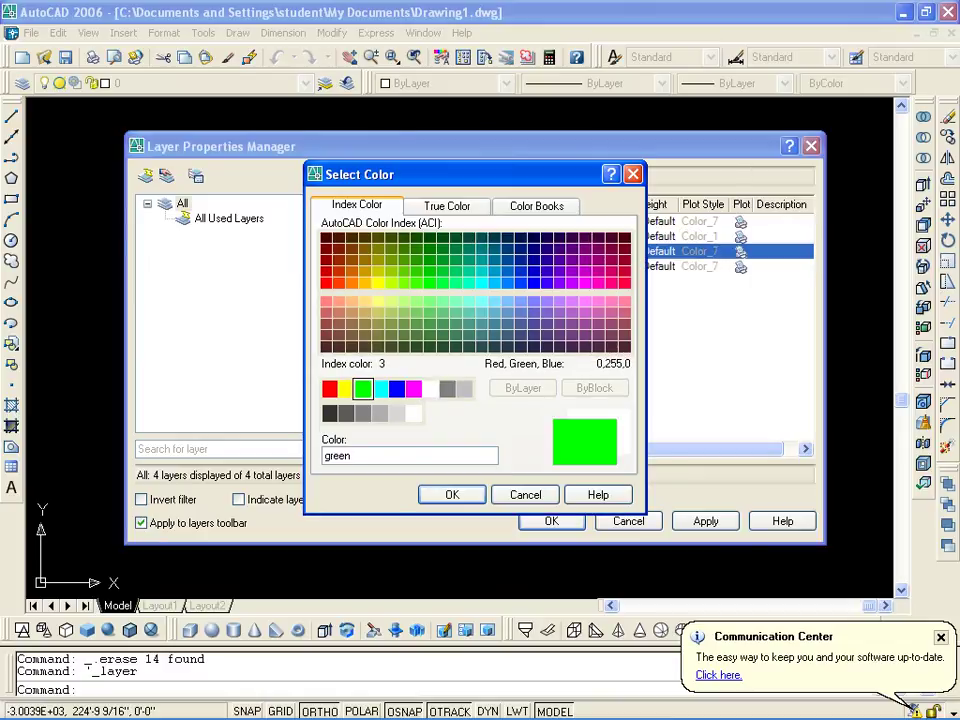
left_click(452, 495)
left_click(522, 266)
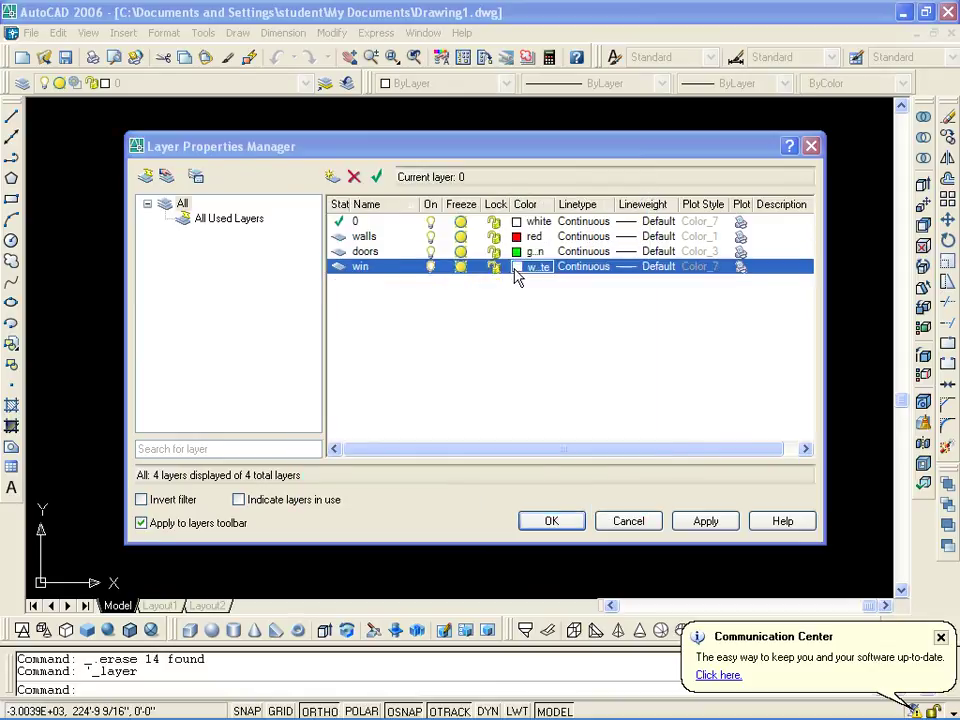
type("152")
left_click(398, 390)
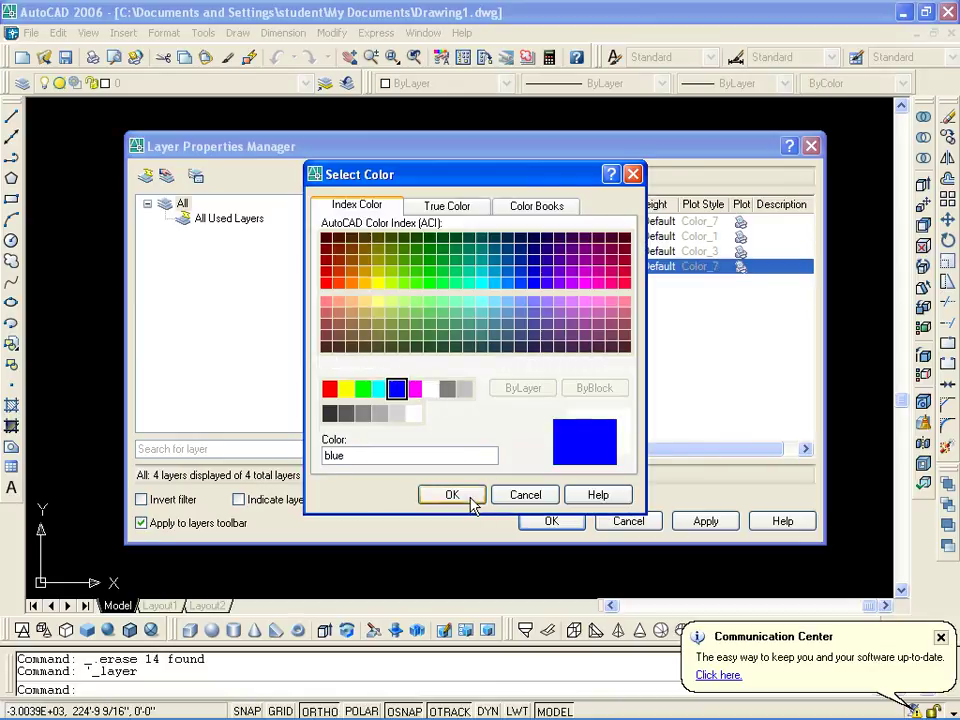
left_click(452, 495)
left_click(706, 523)
Step: Put the top wall and the remaining wall lines on the red walls layer
left_click(551, 521)
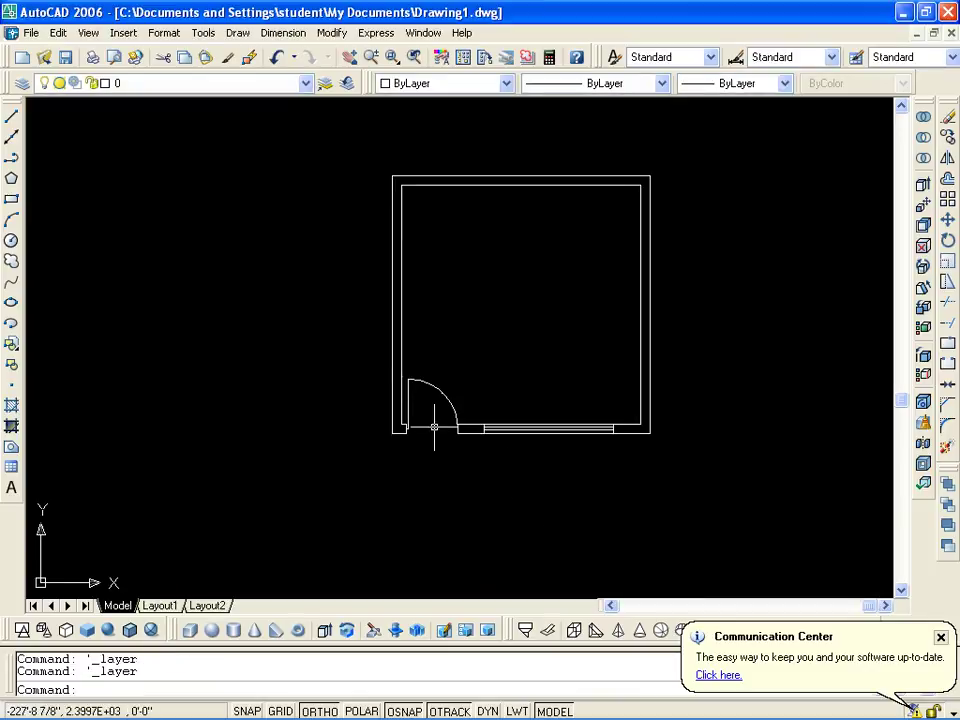
left_click(716, 235)
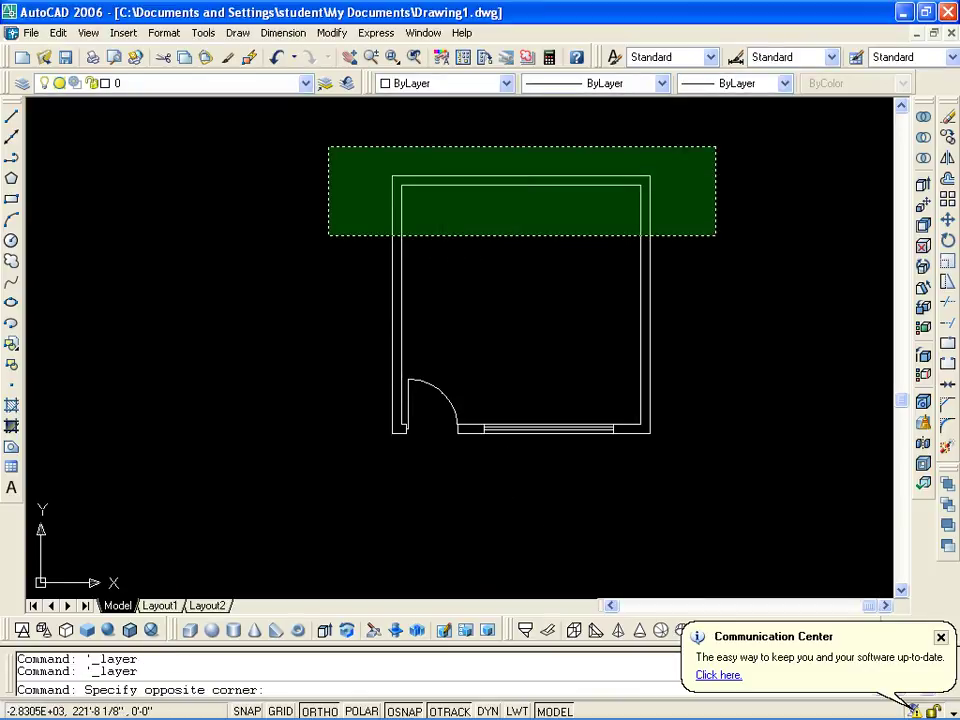
left_click(329, 147)
left_click(306, 83)
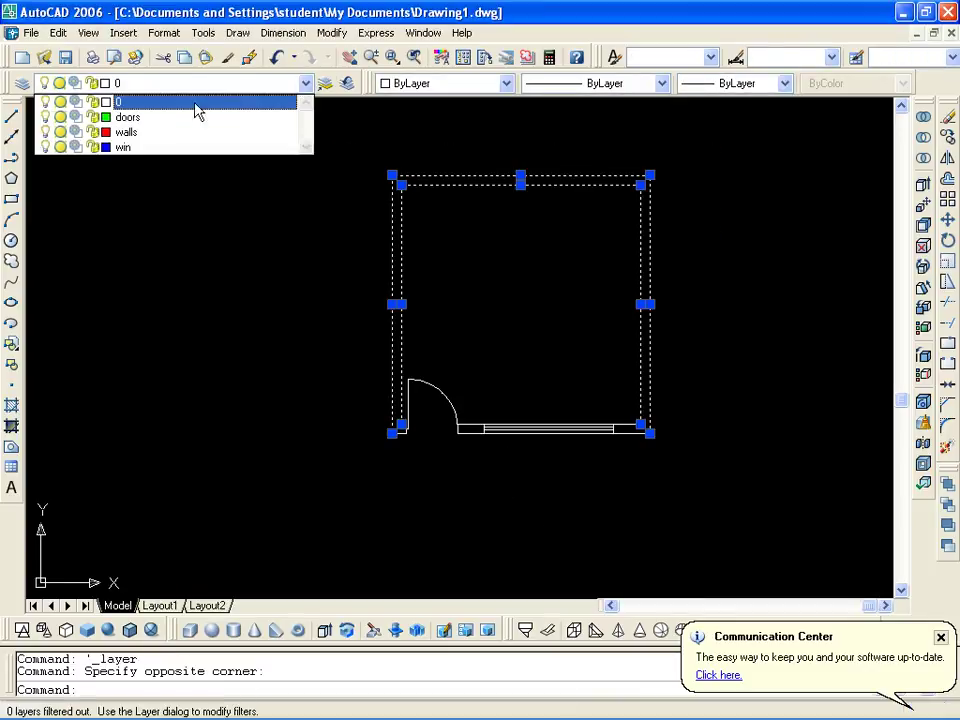
left_click(128, 135)
key("Escape")
scroll(398, 400, "up", 2)
scroll(347, 437, "up", 2)
scroll(405, 446, "up", 1)
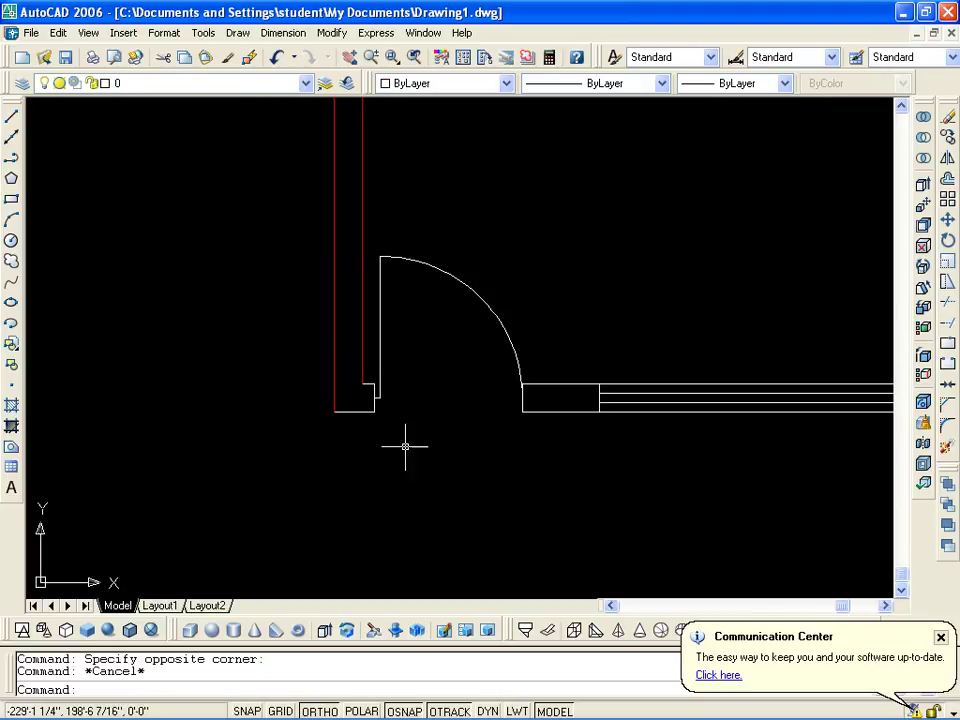
left_click(306, 357)
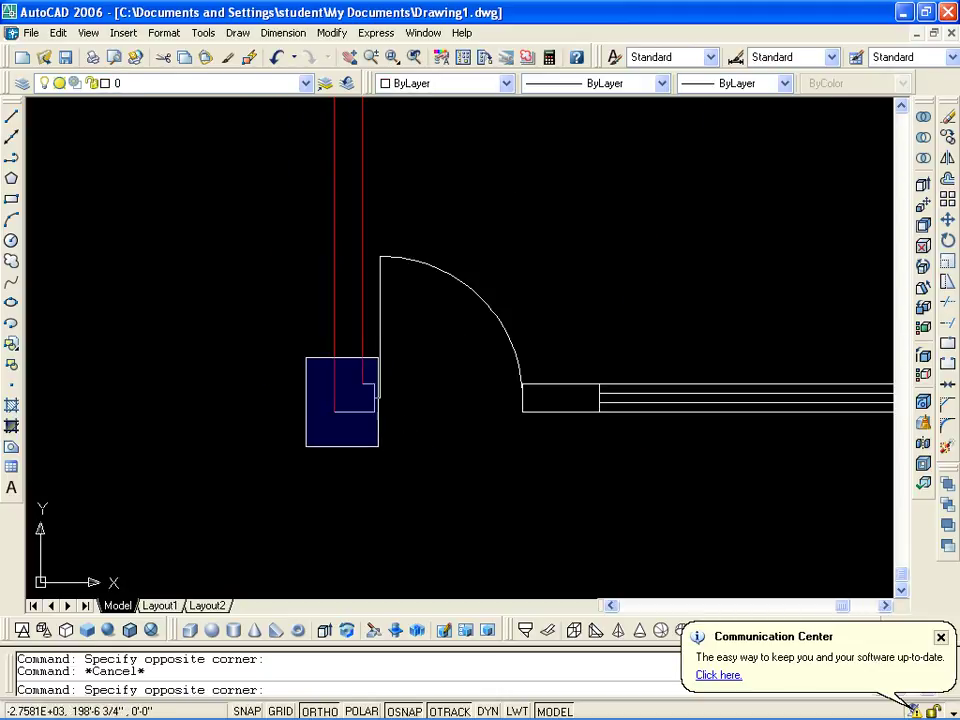
scroll(378, 446, "up", 3)
left_click(369, 435)
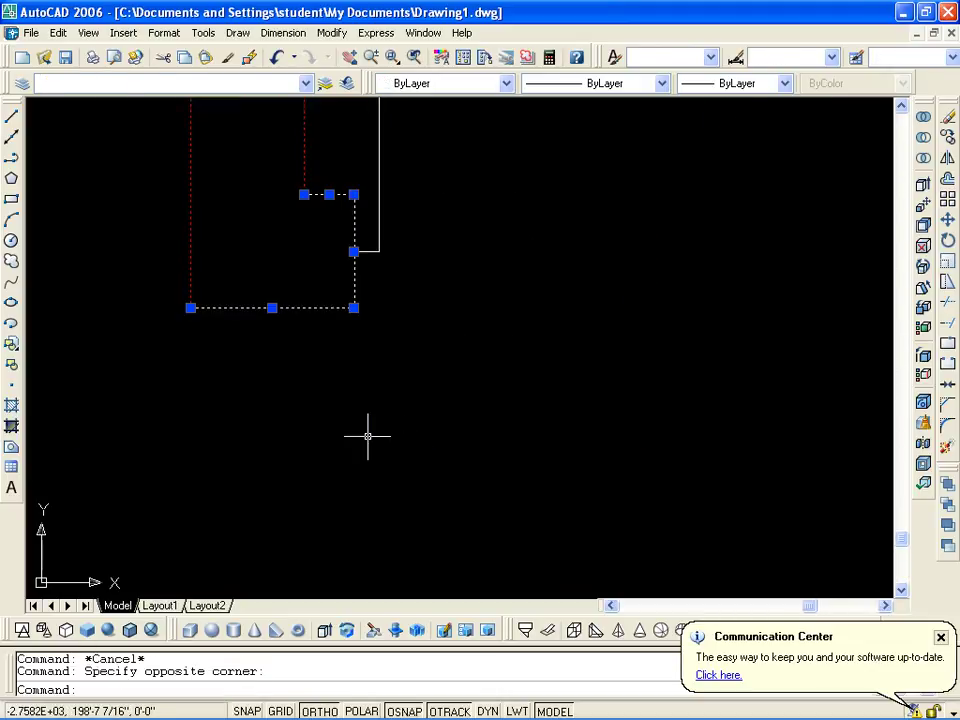
left_click(306, 84)
left_click(150, 135)
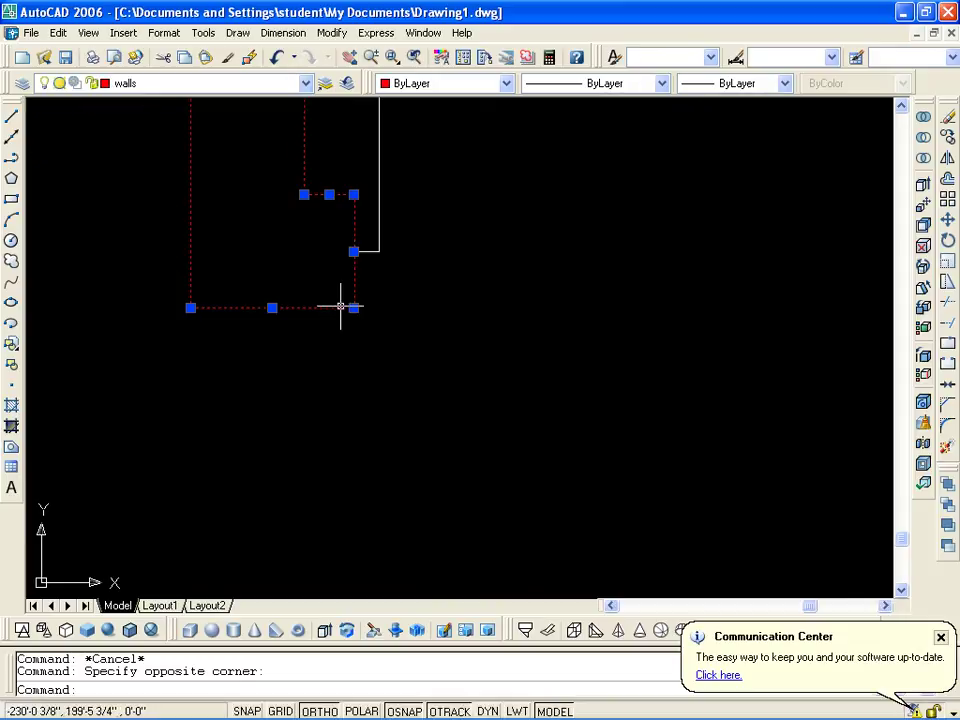
Step: Move the short wall stub and the wall piece at the window's end onto the walls layer
middle_click_drag(340, 307, 381, 450)
key("Escape")
scroll(467, 415, "up", 3)
left_click(199, 338)
left_click(439, 482)
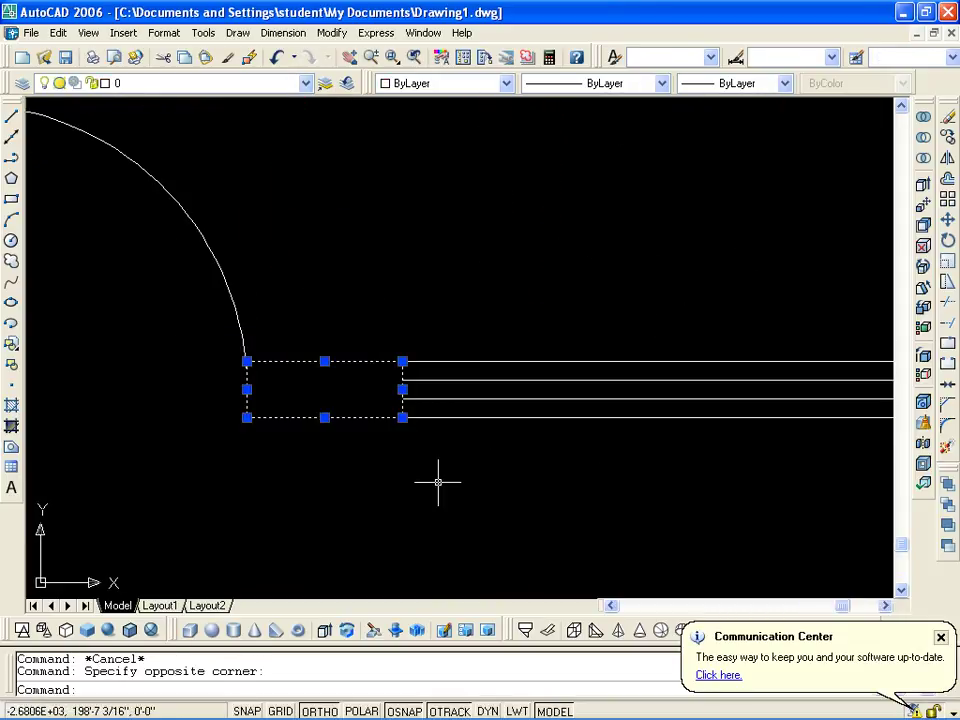
left_click(305, 85)
left_click(163, 135)
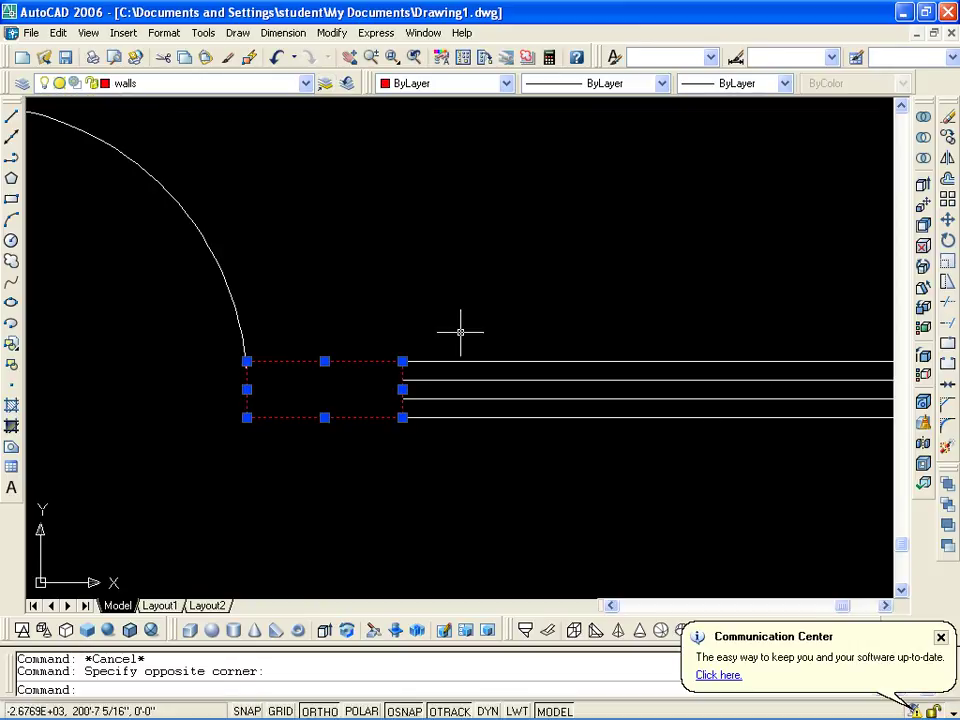
scroll(460, 331, "down", 3)
left_click(377, 296)
left_click(514, 396)
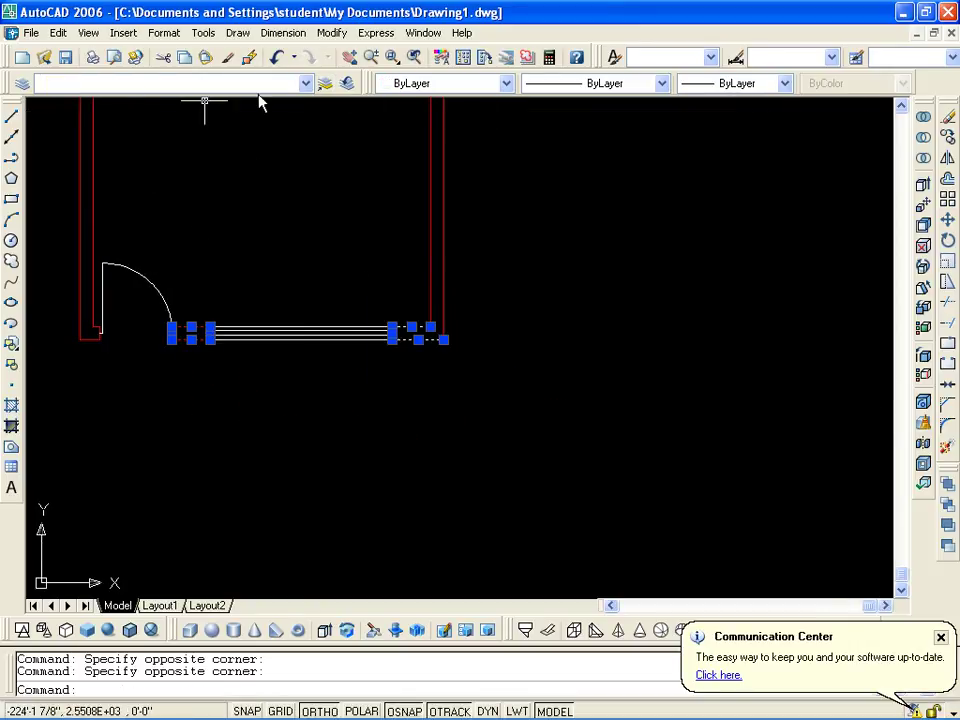
left_click(305, 83)
left_click(143, 130)
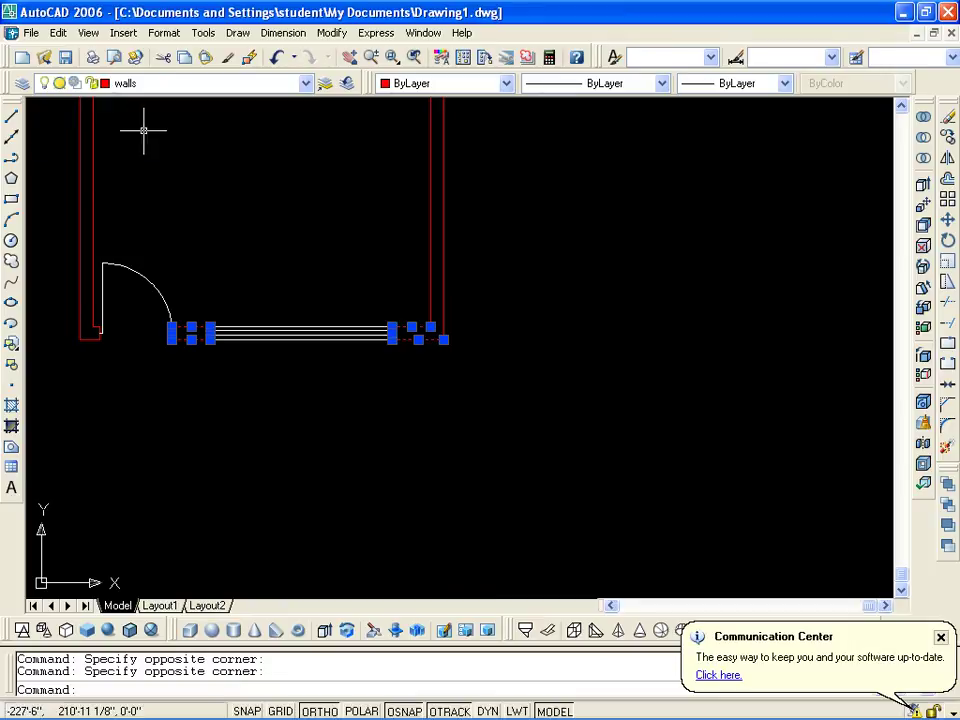
key("Escape")
Step: Put the window lines on the blue win layer
middle_click_drag(274, 321, 380, 313)
left_click(422, 364)
left_click(348, 205)
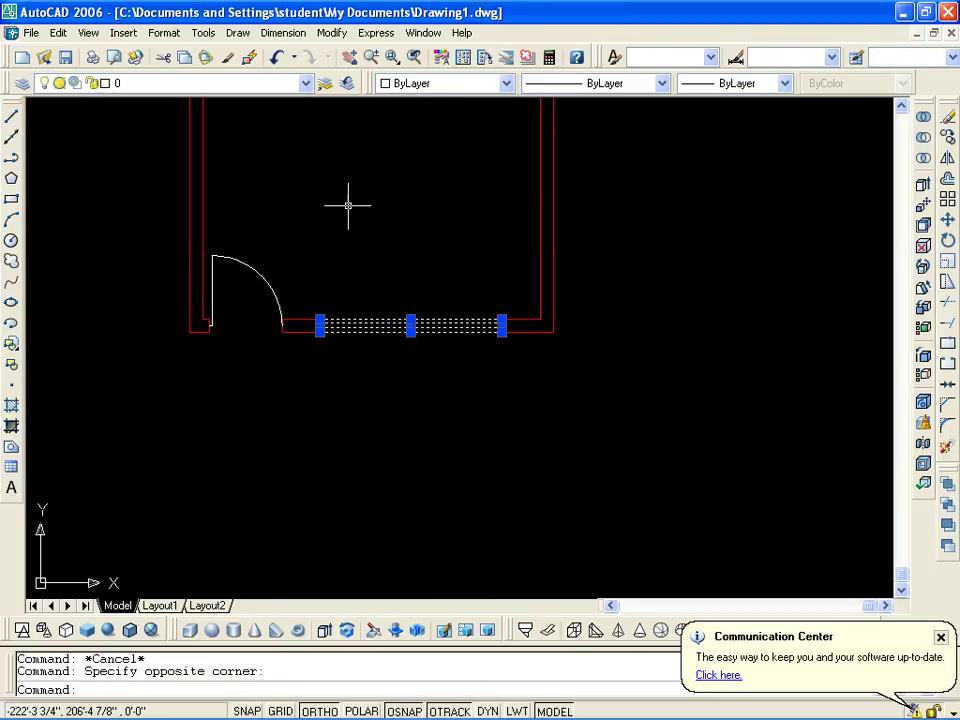
left_click(305, 83)
left_click(152, 147)
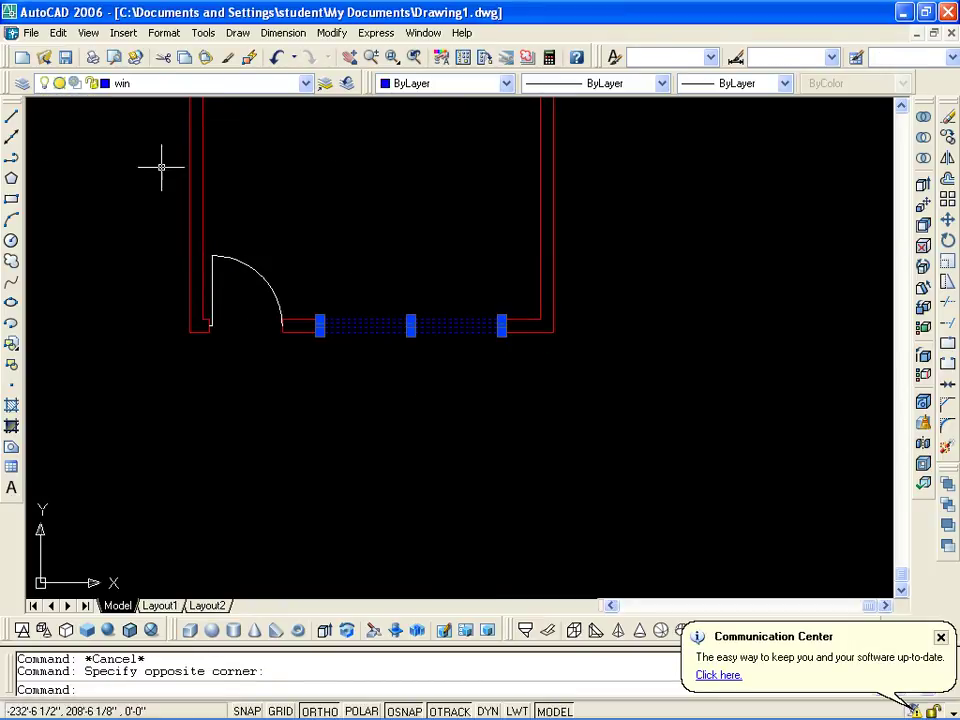
key("Escape")
Step: Put the door arc and leaf on the green doors layer
scroll(250, 300, "up", 2)
scroll(450, 380, "up", 2)
left_click(505, 409)
left_click(360, 222)
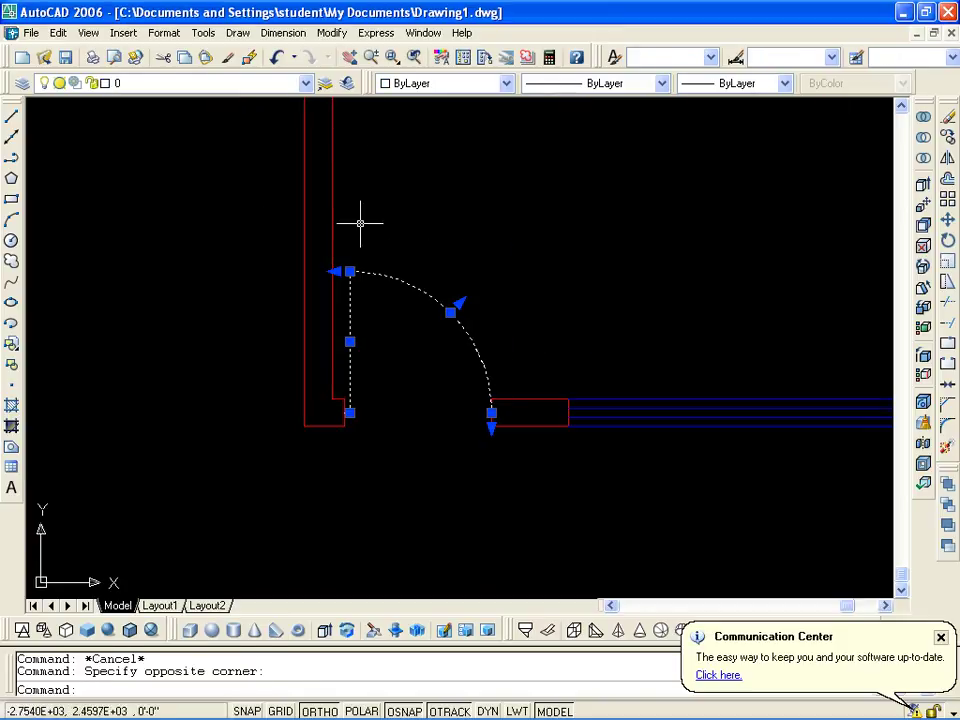
scroll(349, 411, "up", 2)
left_click(346, 408)
scroll(346, 408, "up", 3)
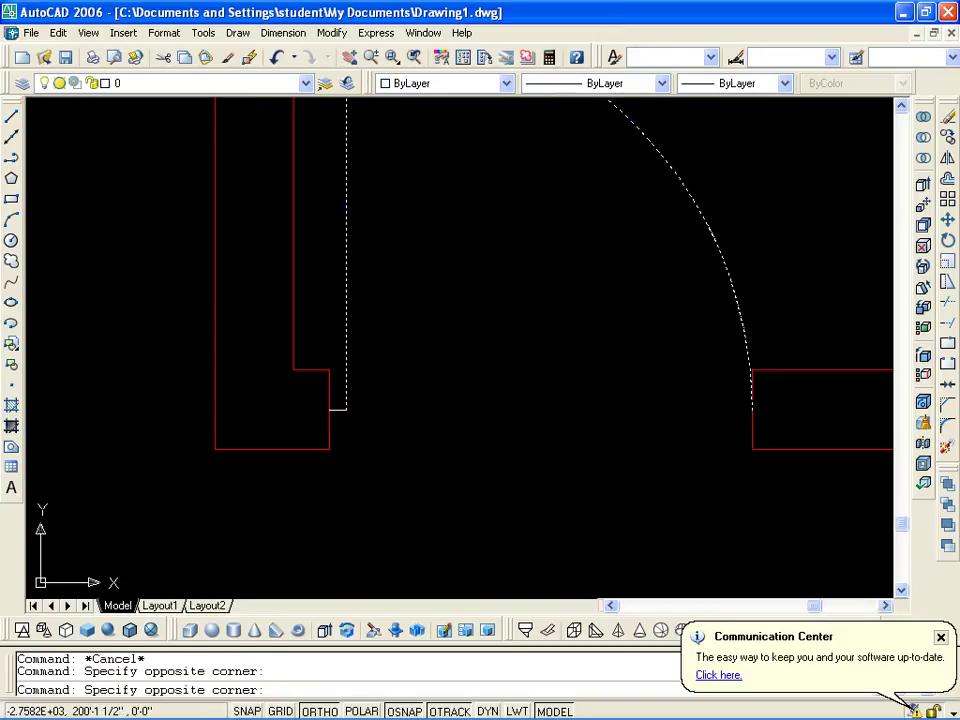
left_click(305, 83)
left_click(140, 131)
key("Escape")
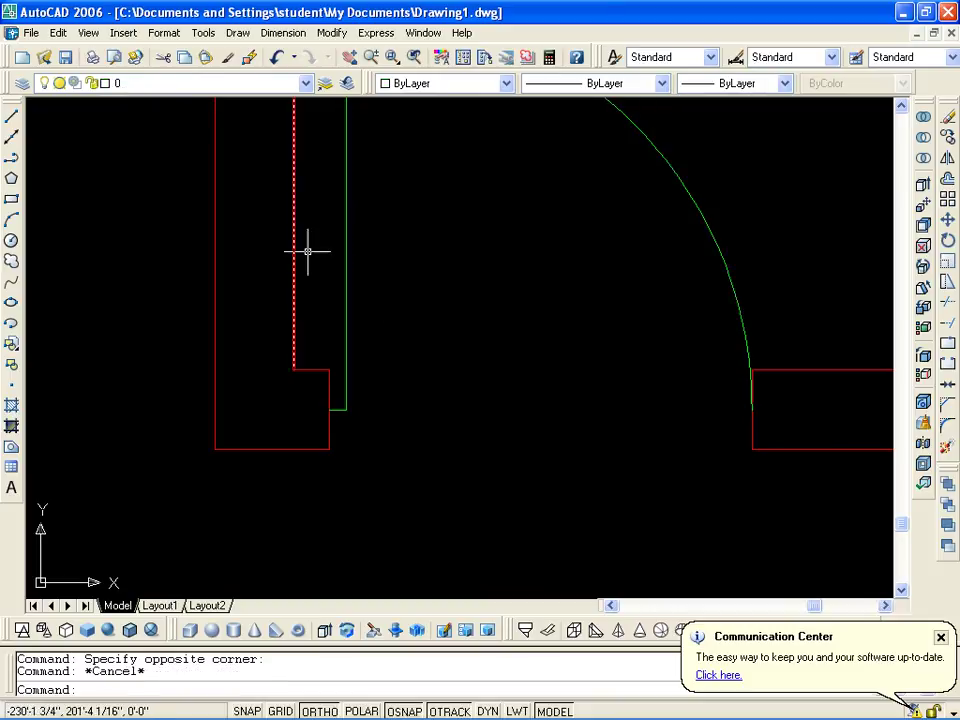
Step: Add linear dimensions (240) along the room's left and top sides
scroll(332, 377, "down", 5)
scroll(392, 401, "down", 5)
scroll(392, 401, "up", 3)
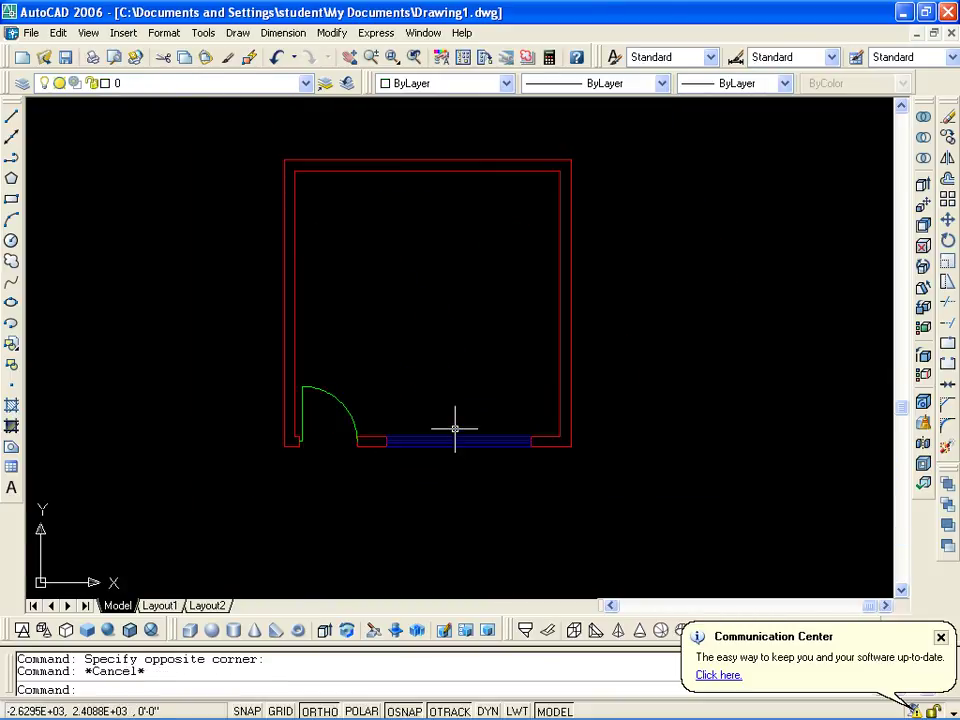
middle_click_drag(437, 403, 489, 419)
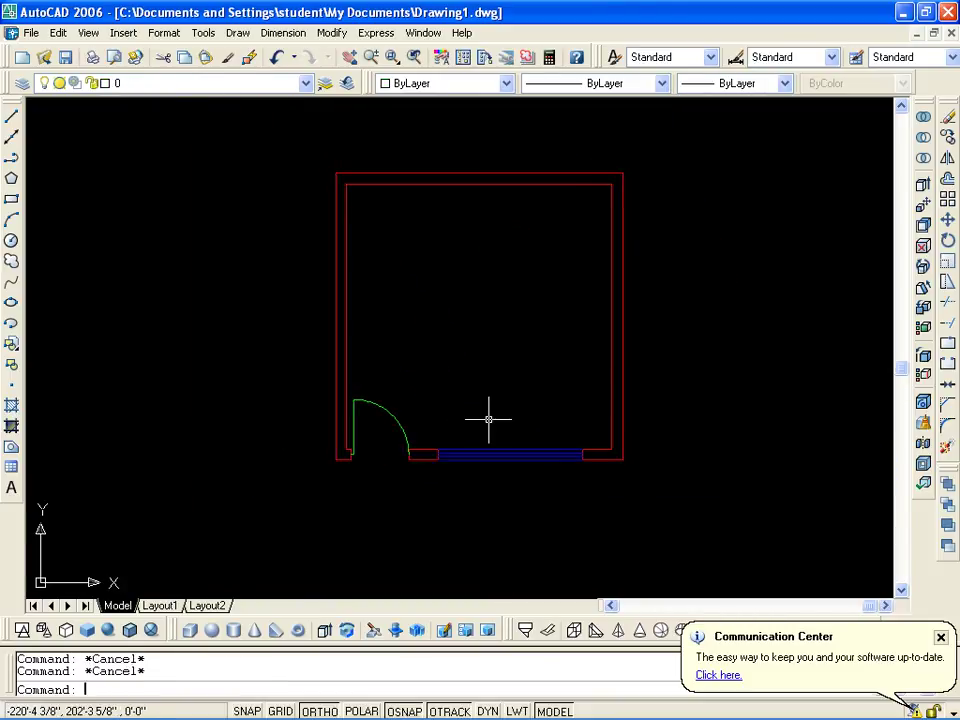
type("dli")
key("Return")
left_click(335, 172)
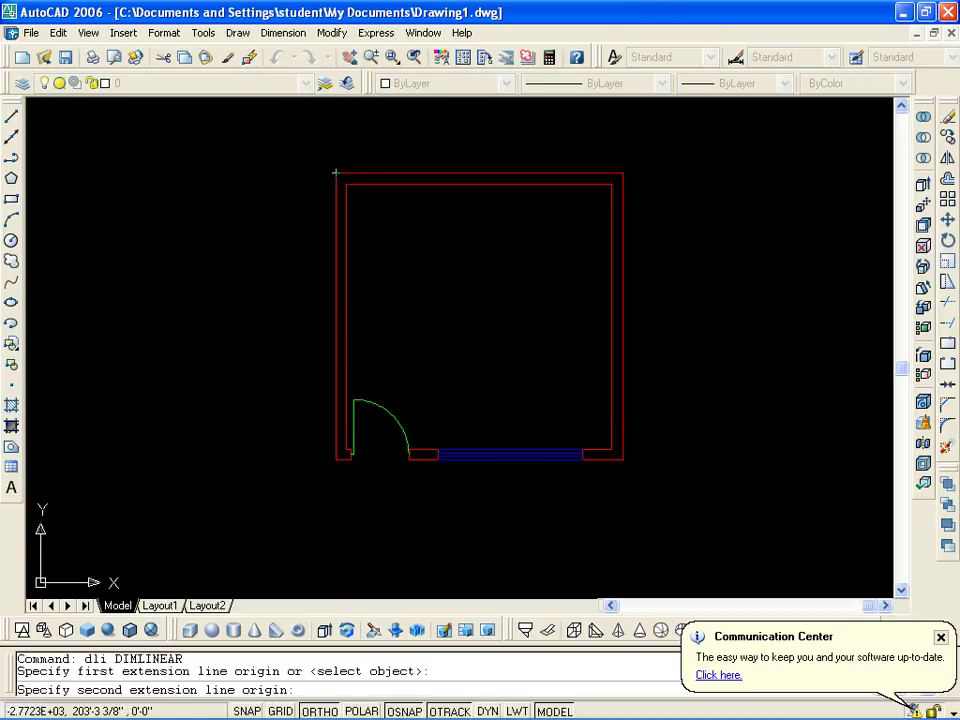
left_click(335, 460)
left_click(278, 435)
key("Return")
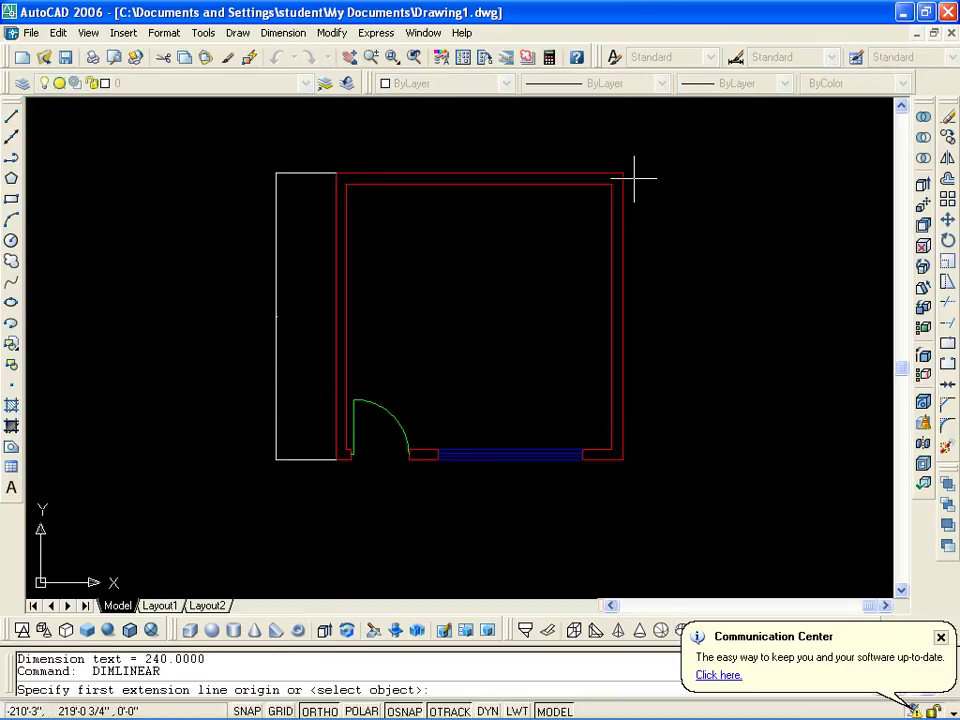
left_click(622, 172)
left_click(335, 172)
left_click(414, 128)
key("Escape")
Step: In the Standard style, set Architectural units, Fit to move text first, and 1' text height
type("d")
key("Return")
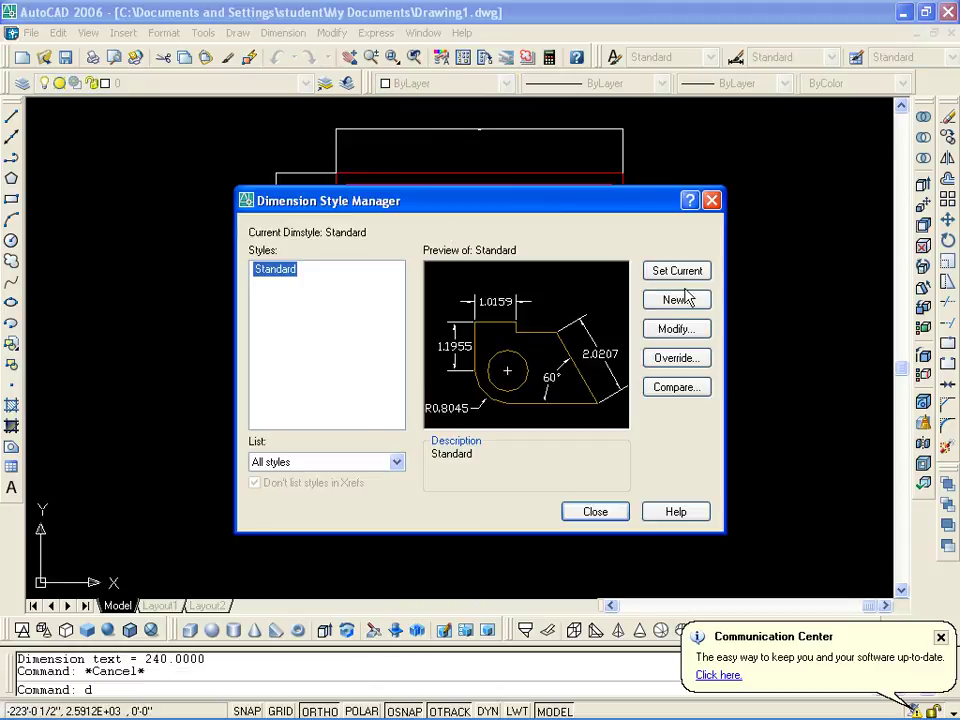
left_click(680, 330)
left_click(487, 184)
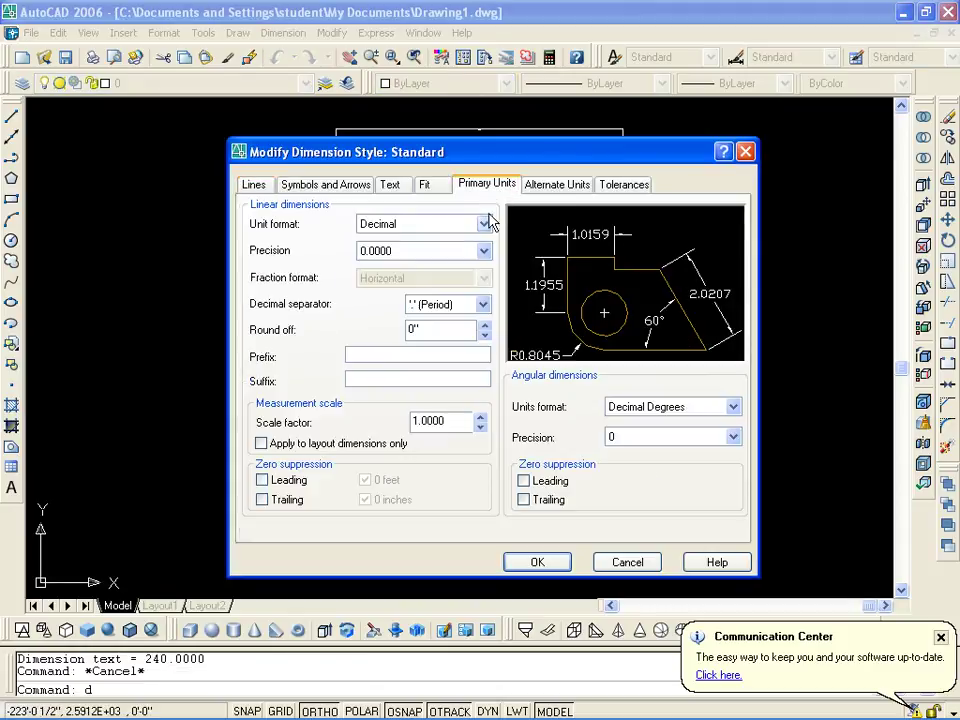
left_click(484, 224)
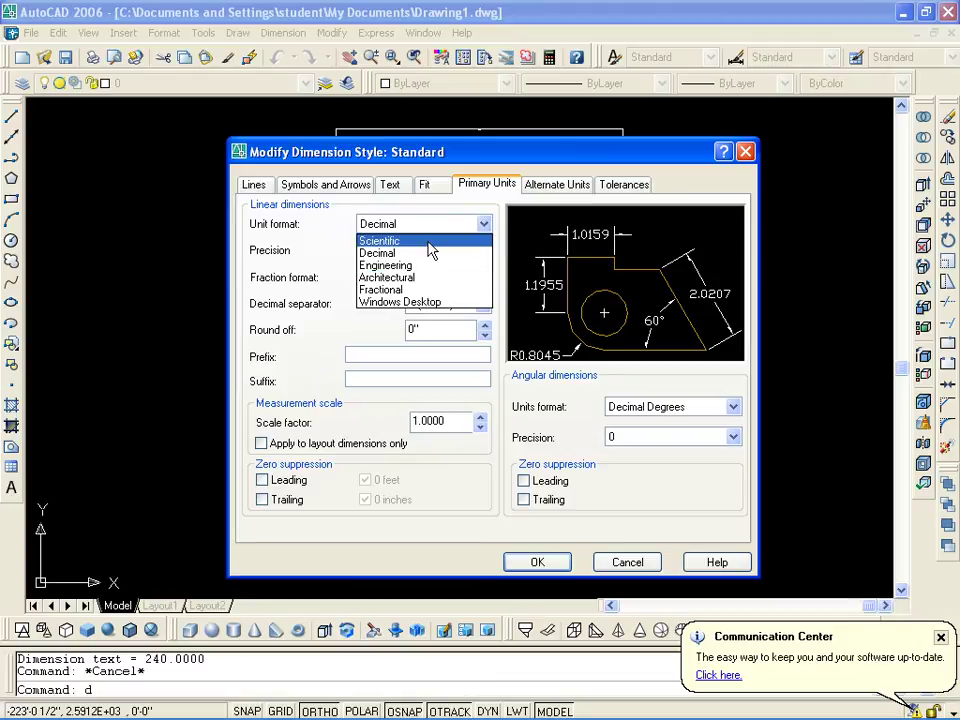
left_click(430, 277)
left_click(424, 185)
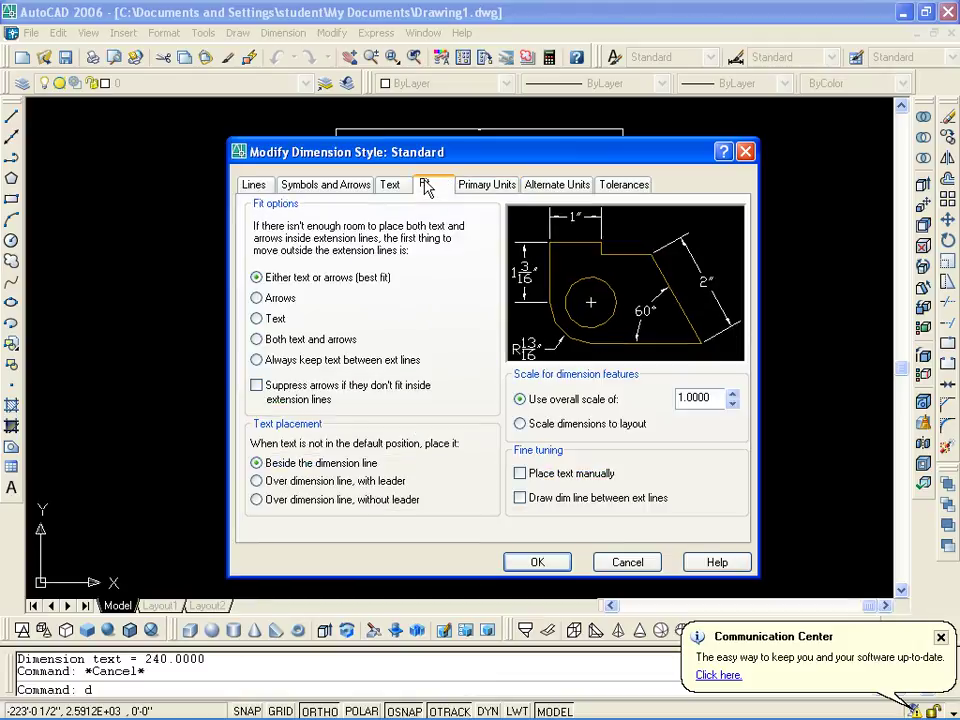
left_click(284, 318)
left_click(389, 185)
left_click_drag(431, 318, 557, 321)
type("1'")
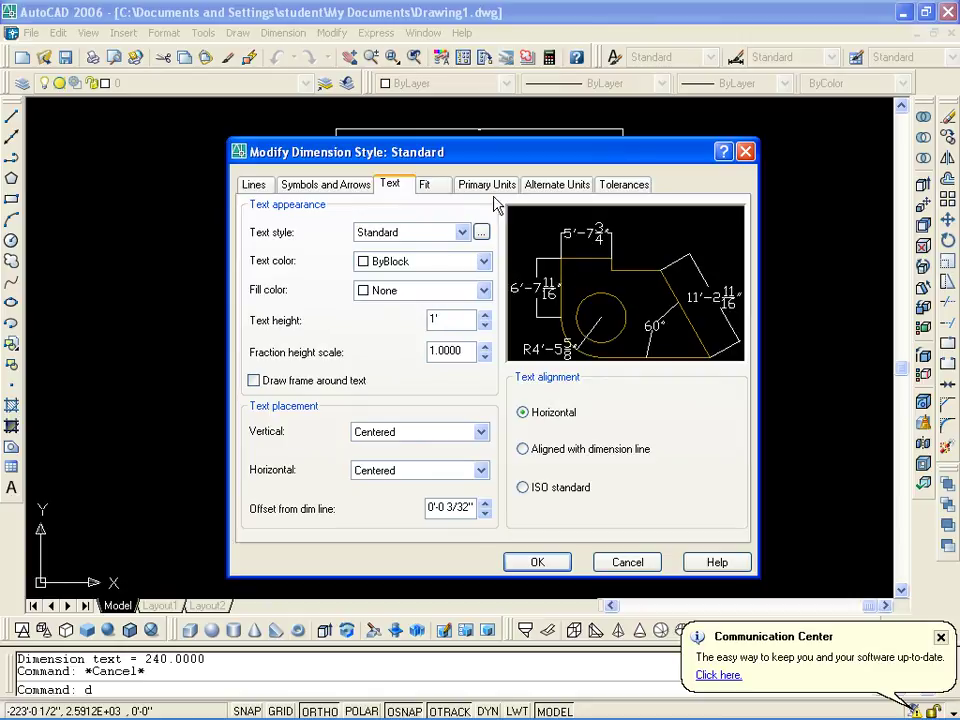
Step: Use Architectural tick arrowheads sized 16" with fixed-length extension lines, and apply the style
left_click(489, 186)
left_click(340, 184)
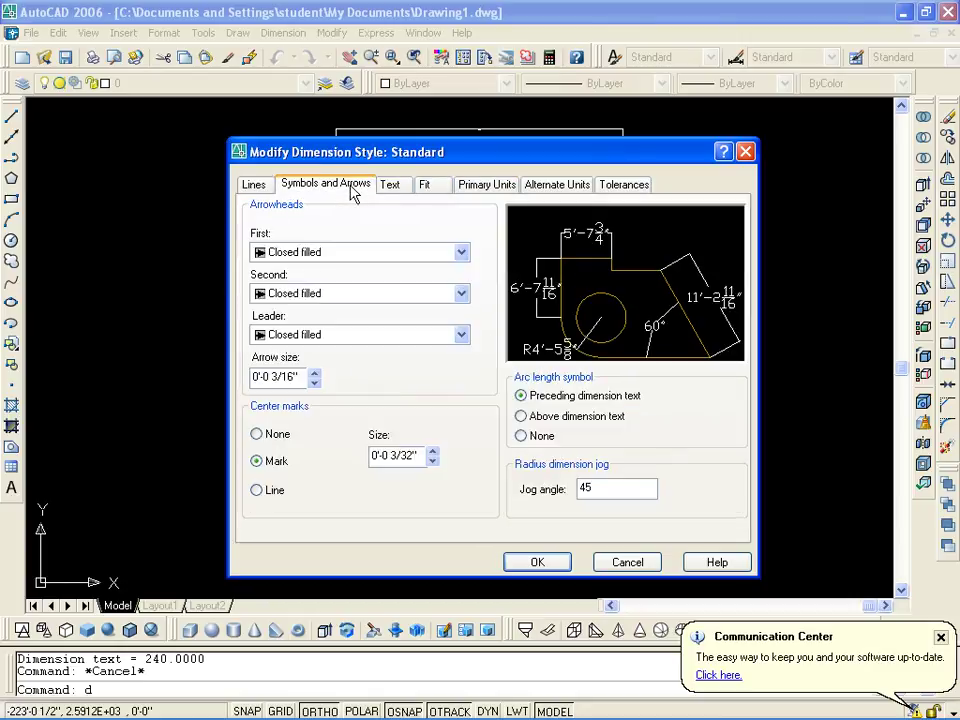
left_click(461, 252)
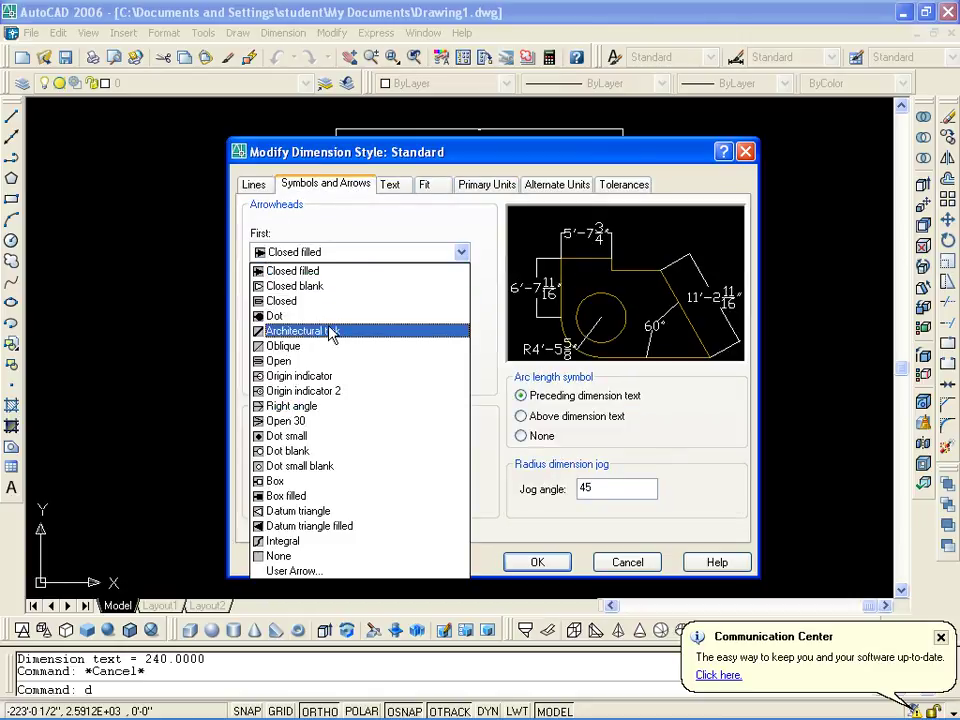
left_click(330, 330)
double_click(285, 380)
type("16\"")
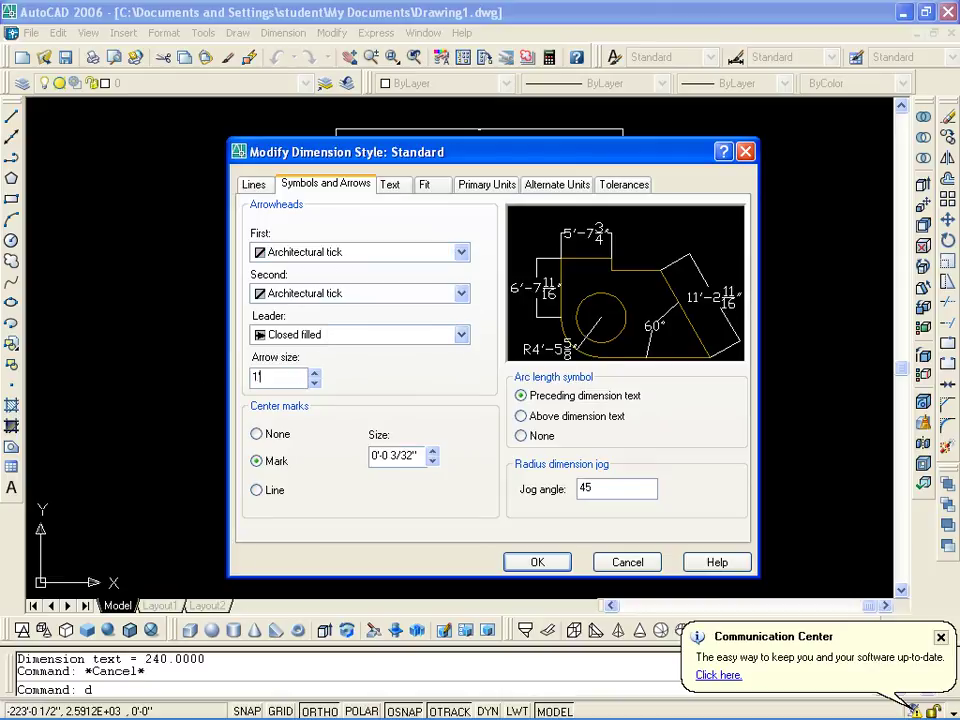
left_click(253, 184)
left_click(522, 478)
left_click(537, 562)
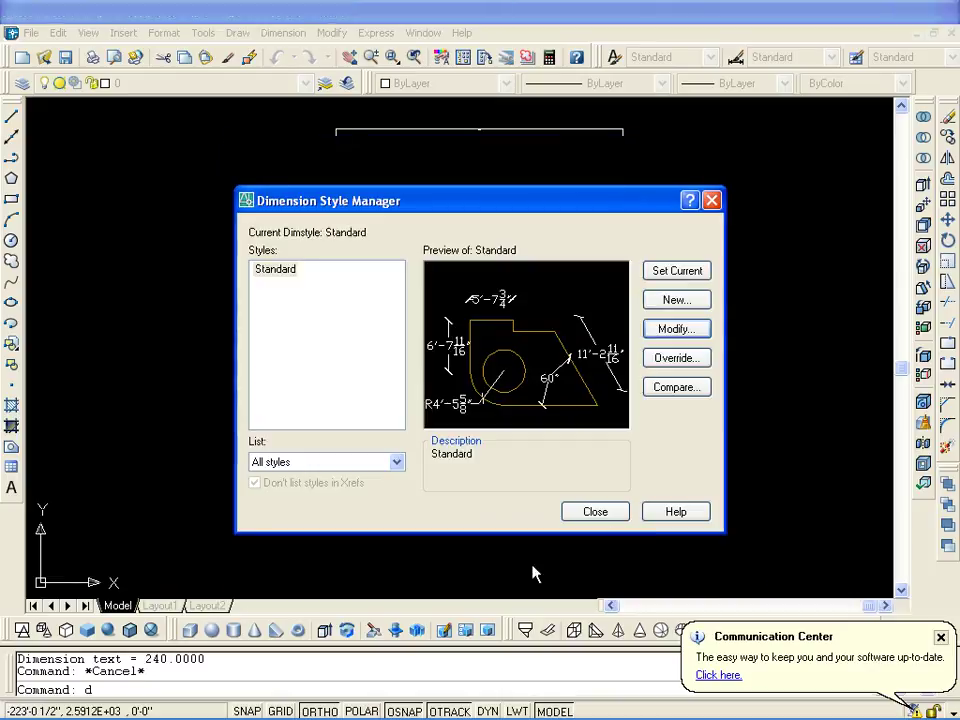
left_click(595, 511)
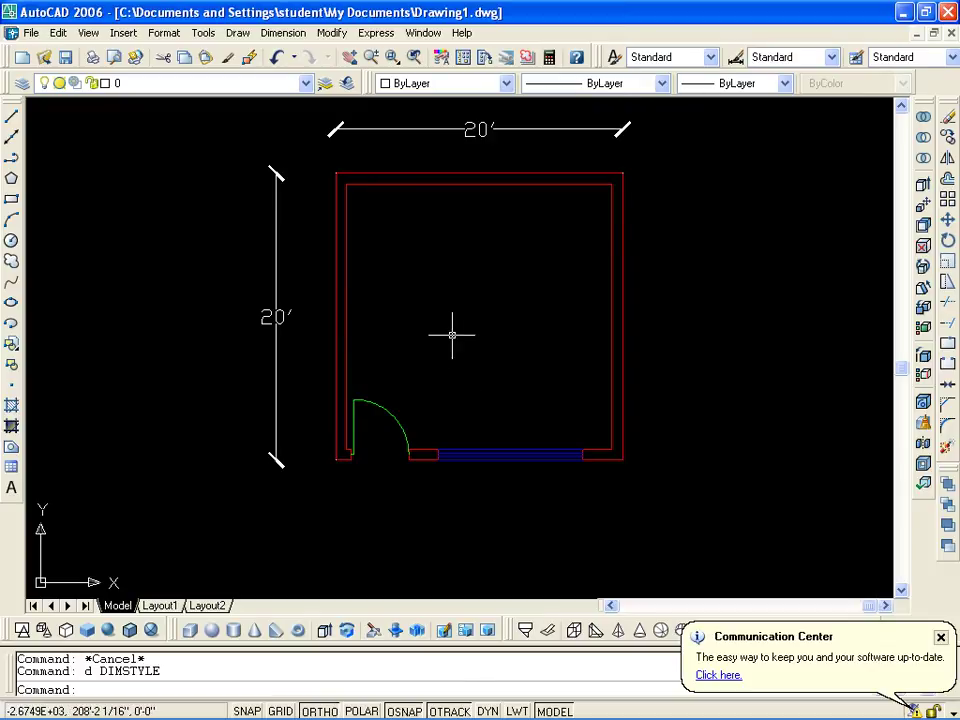
Step: Save the room plan as Drawing1.dwg and dismiss the update notification
key("ctrl+s")
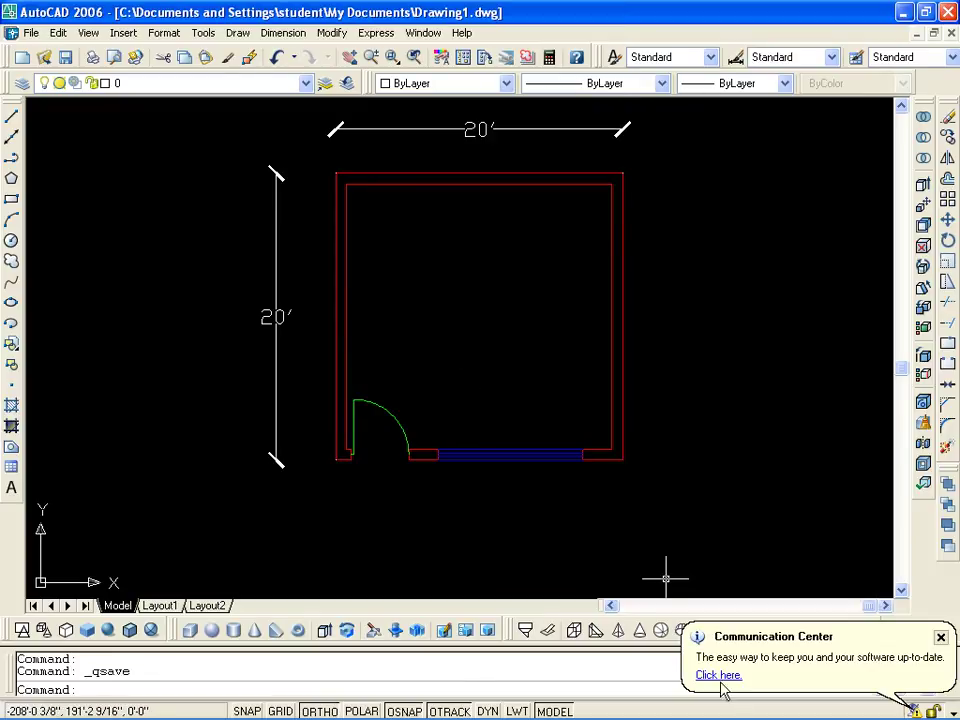
left_click(939, 637)
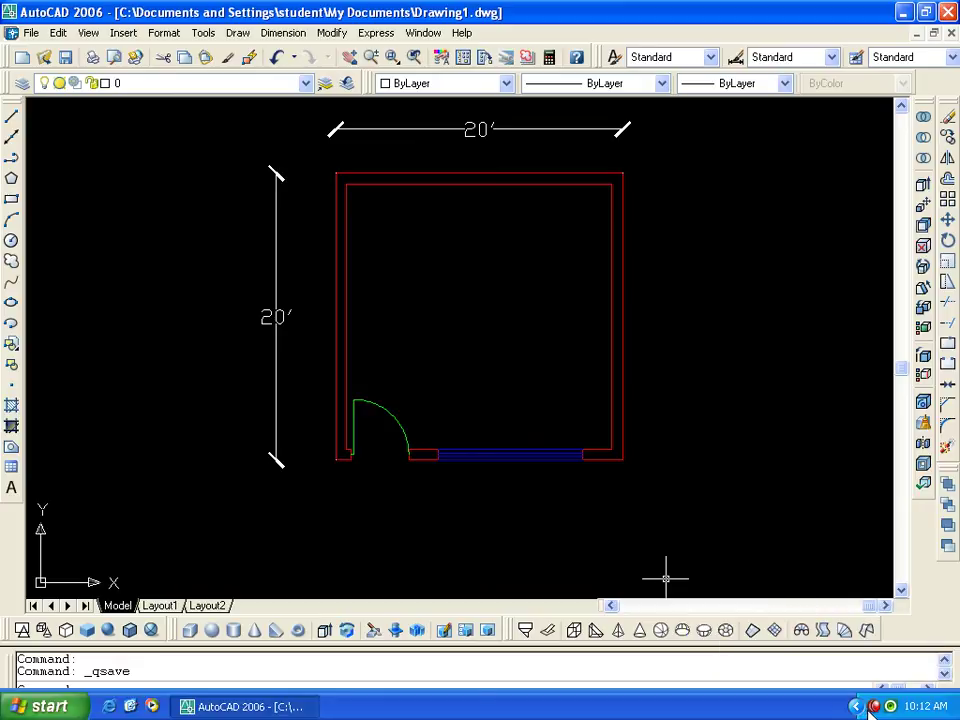